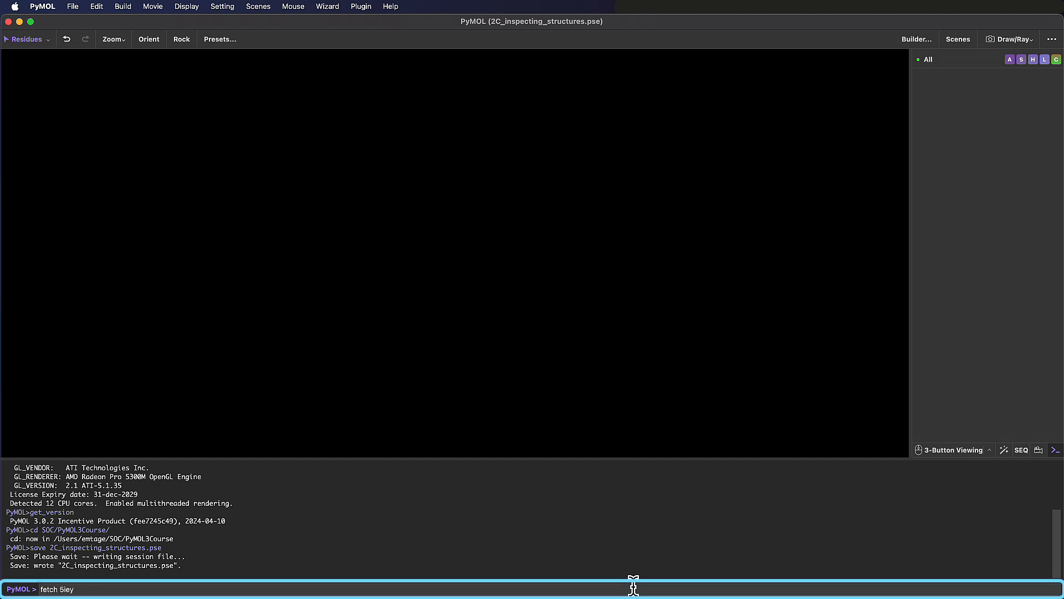
# - Fetch structure 5iey, rotate it to expose the binding site, and zoom in on its ligand
pyautogui.write('y')
pyautogui.press('Return')
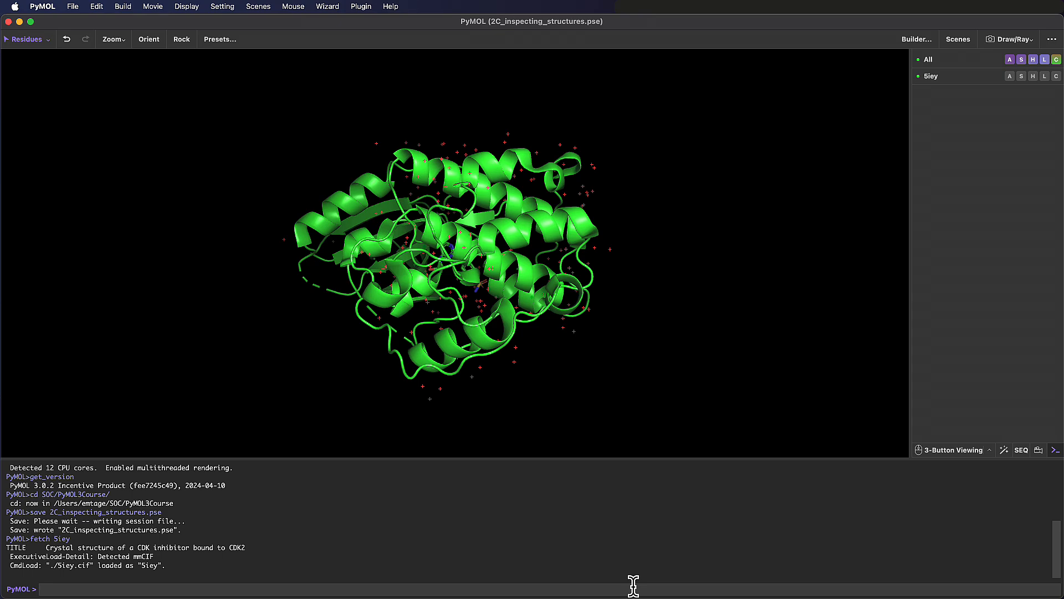
pyautogui.moveTo(536, 335); pyautogui.dragTo(554, 238)
pyautogui.click(113, 40)
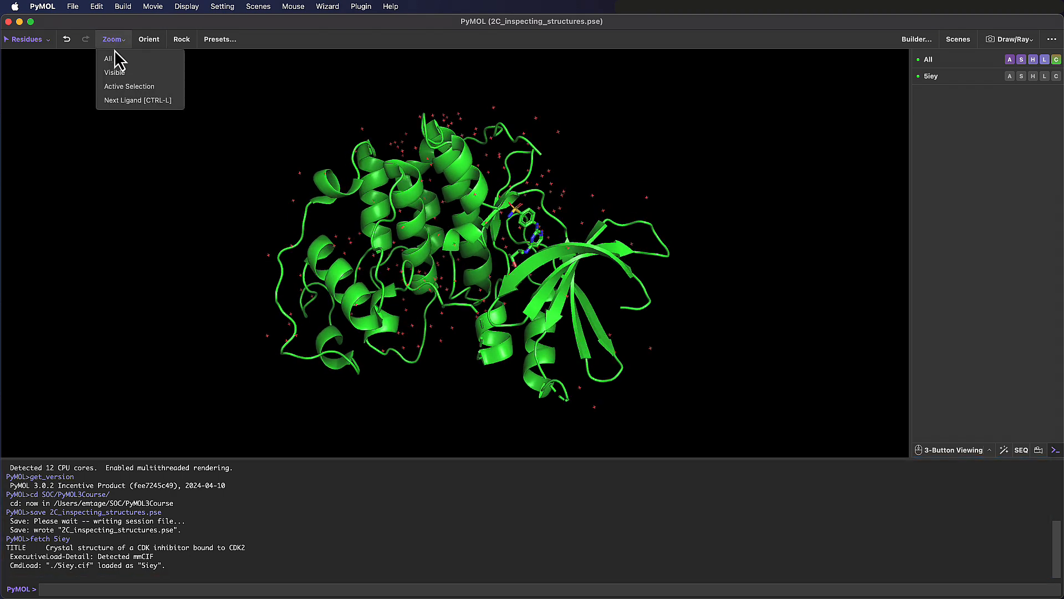
pyautogui.click(141, 101)
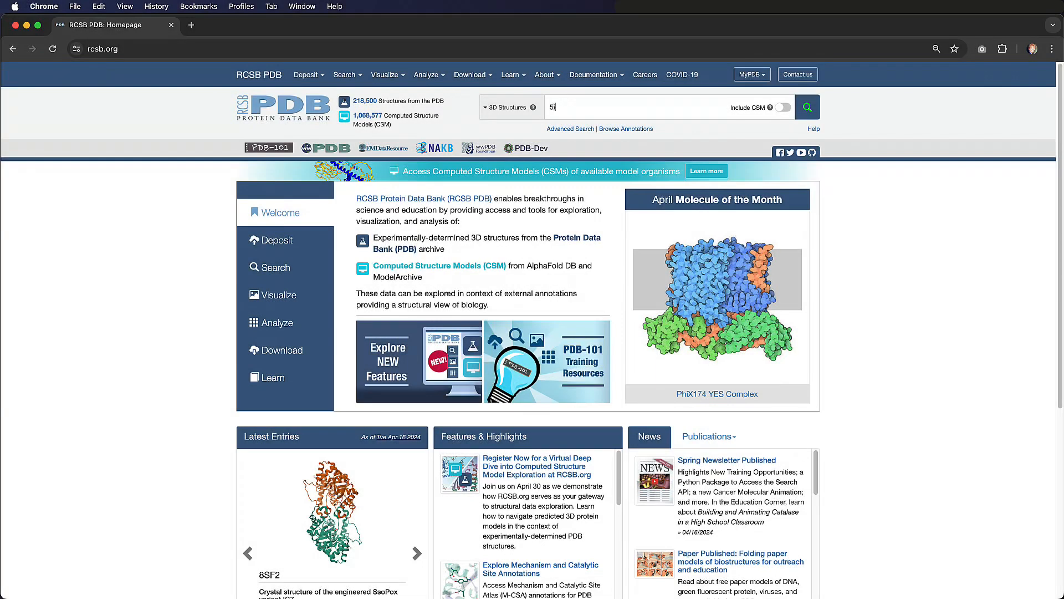
# - Switch to Chrome, look up entry 5IEY on the RCSB PDB site, and examine its structure summary and macromolecule details
pyautogui.write('ey')
pyautogui.press('Return')
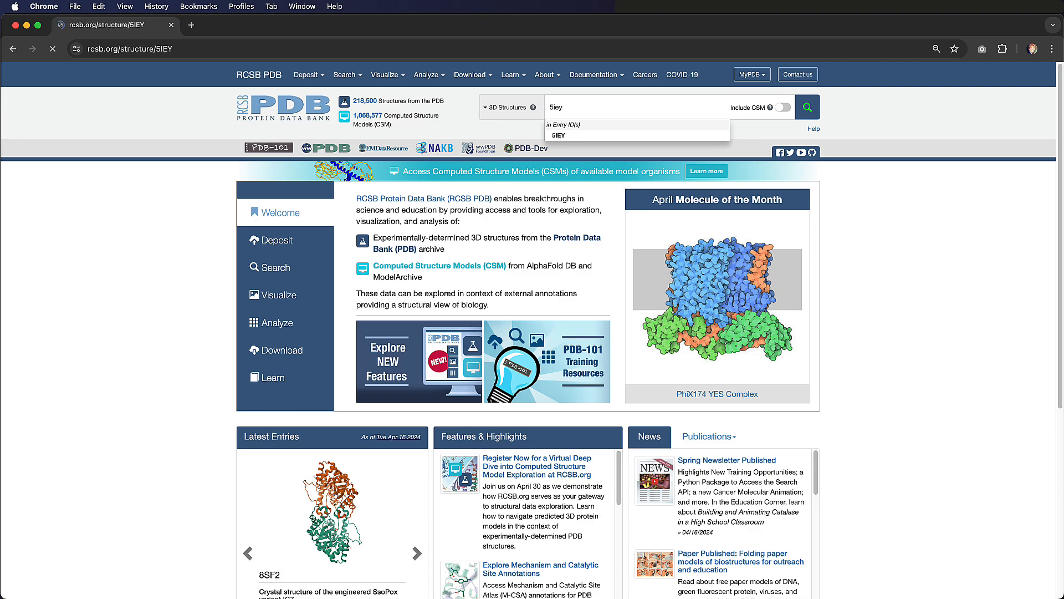
pyautogui.scroll(-8, 1041, 263)
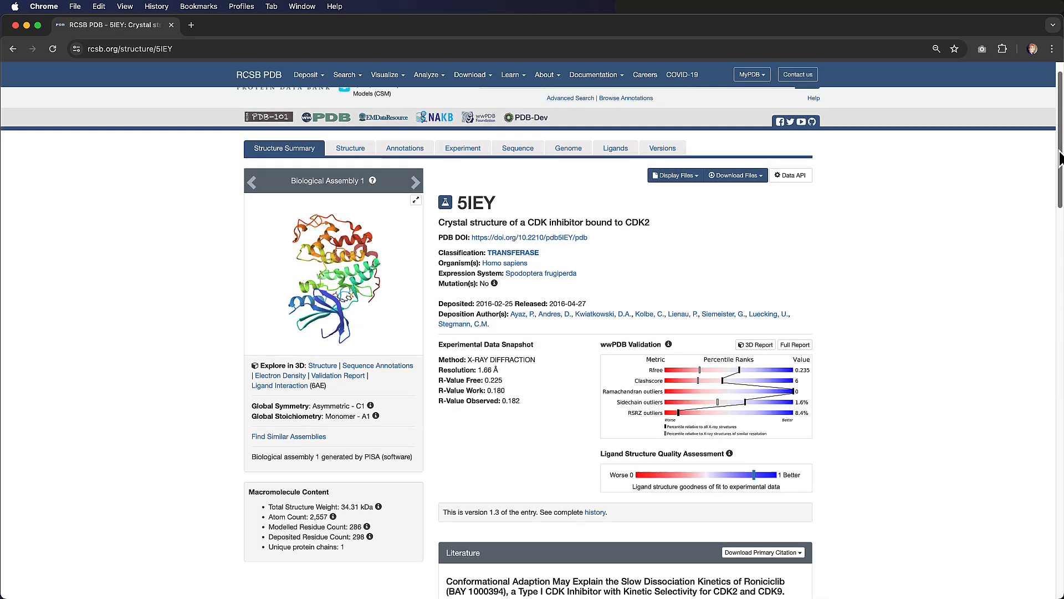
pyautogui.scroll(-4, 1039, 289)
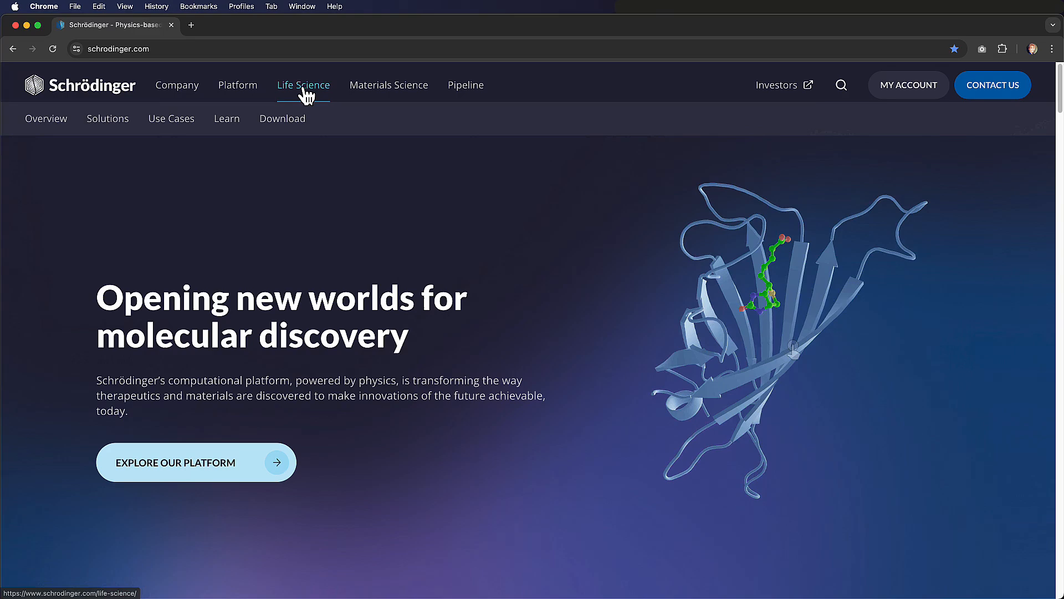
# - On the Schrödinger site, find the life science online certification courses and view the details of "Introduction to molecular modeling in drug discovery"
pyautogui.moveTo(232, 123)
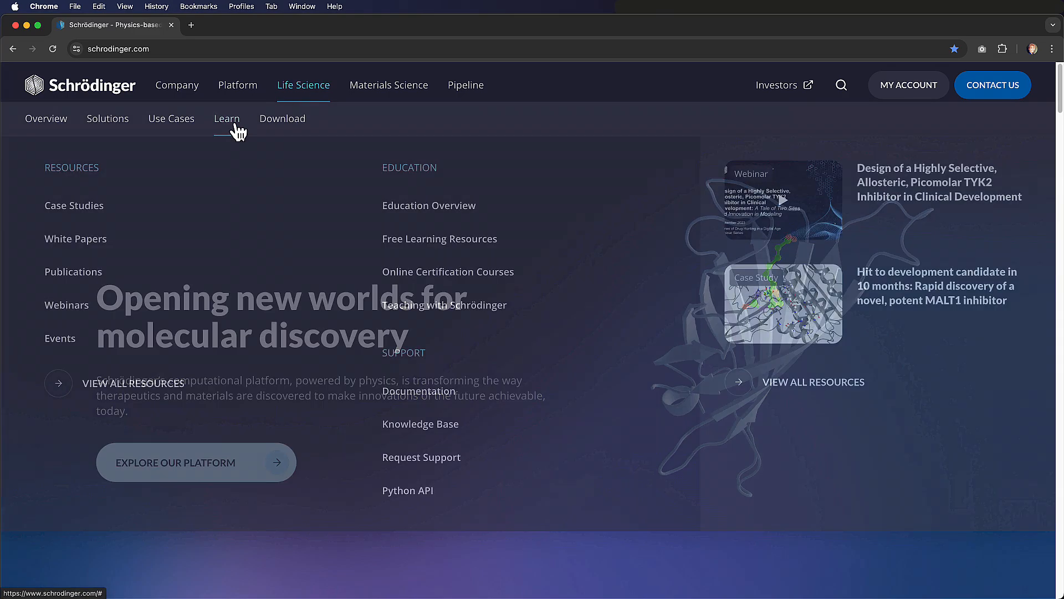
pyautogui.click(546, 284)
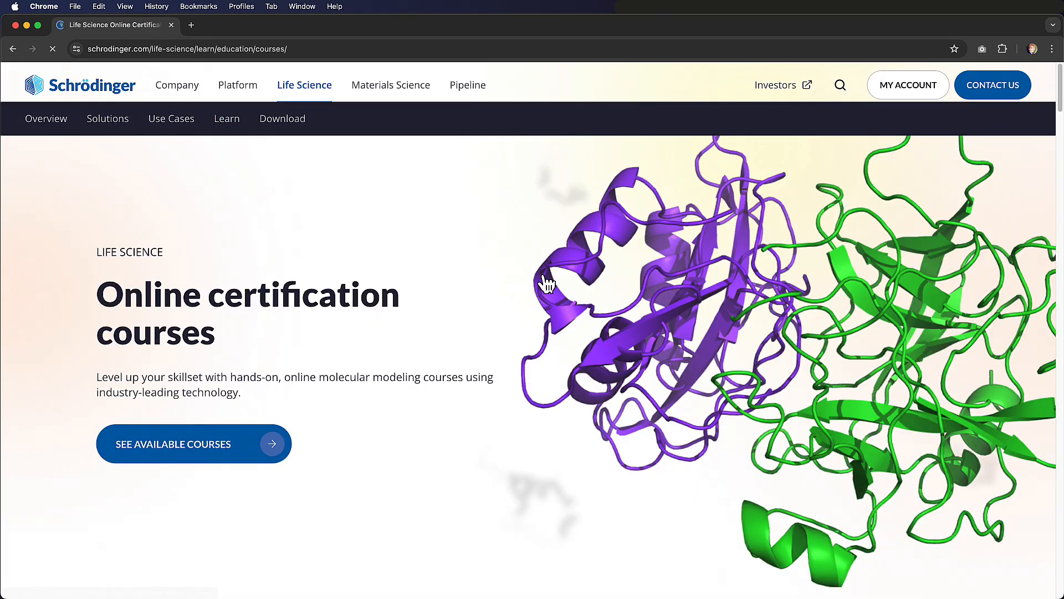
pyautogui.click(243, 483)
pyautogui.scroll(-6, 366, 429)
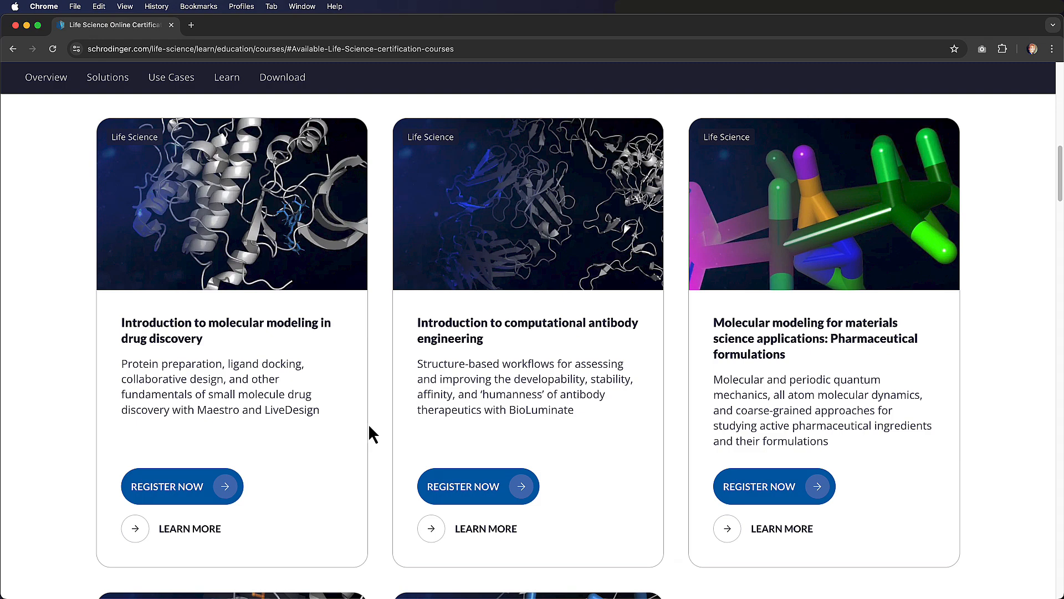
pyautogui.click(205, 531)
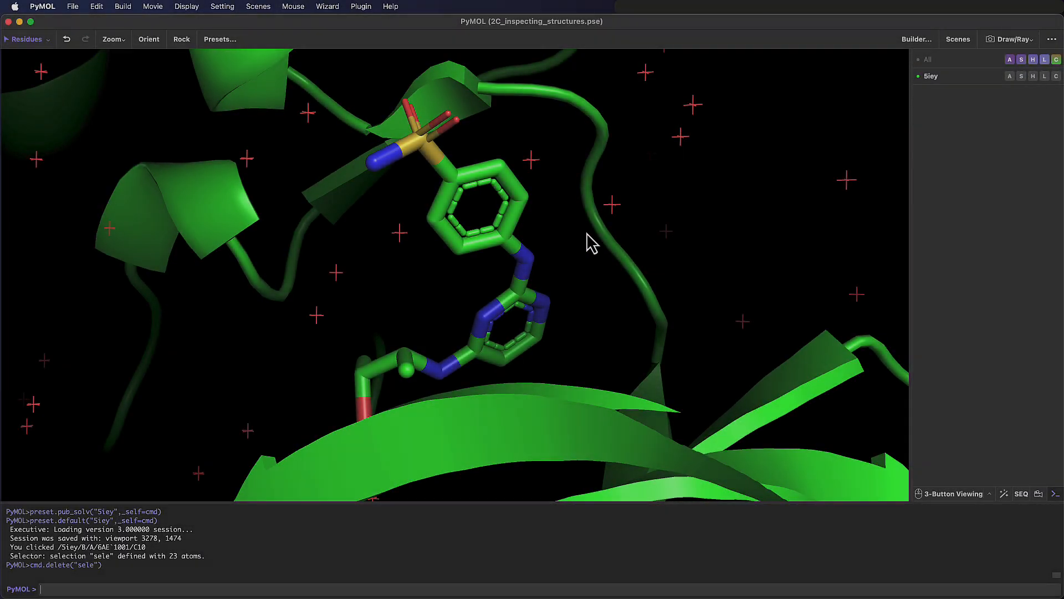
# - Back in PyMOL, select the ligand bound to 5iey and color it by element with yellow carbons
pyautogui.click(510, 236)
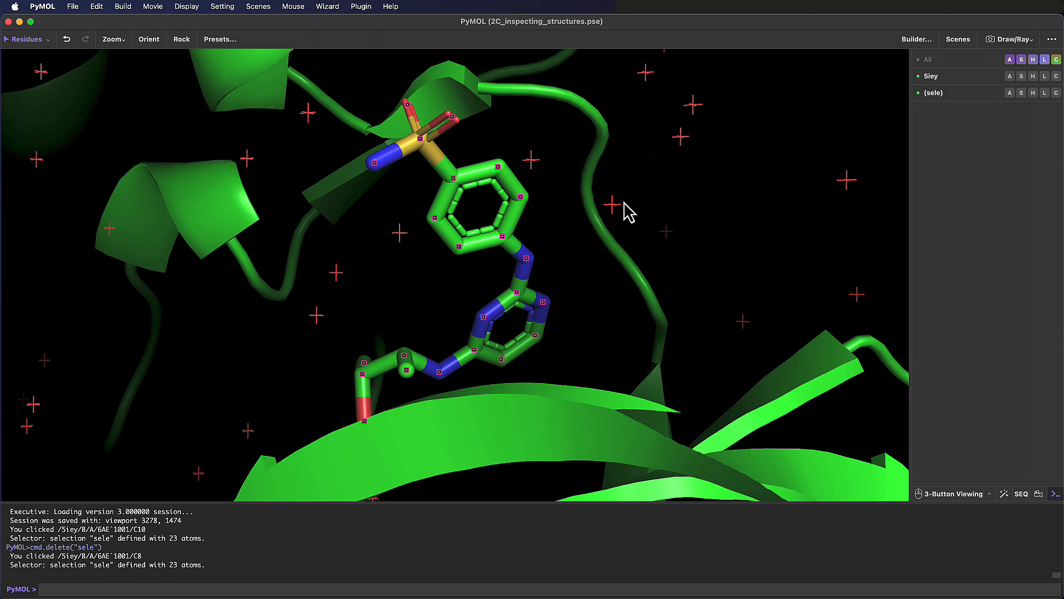
pyautogui.click(1057, 93)
pyautogui.moveTo(997, 110)
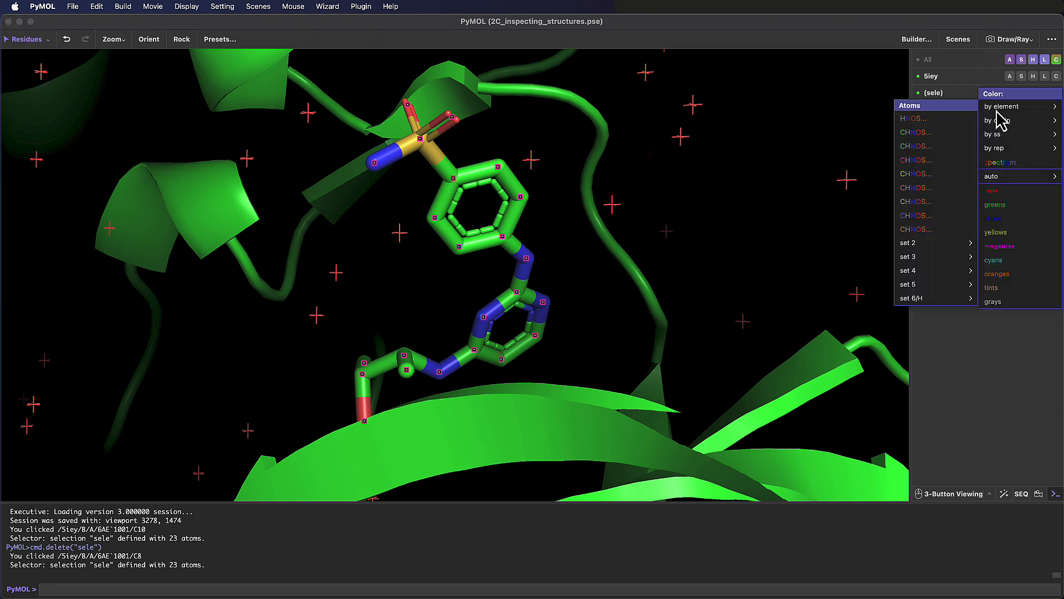
pyautogui.click(921, 176)
pyautogui.click(709, 241)
pyautogui.moveTo(689, 245); pyautogui.dragTo(666, 243, button='right')
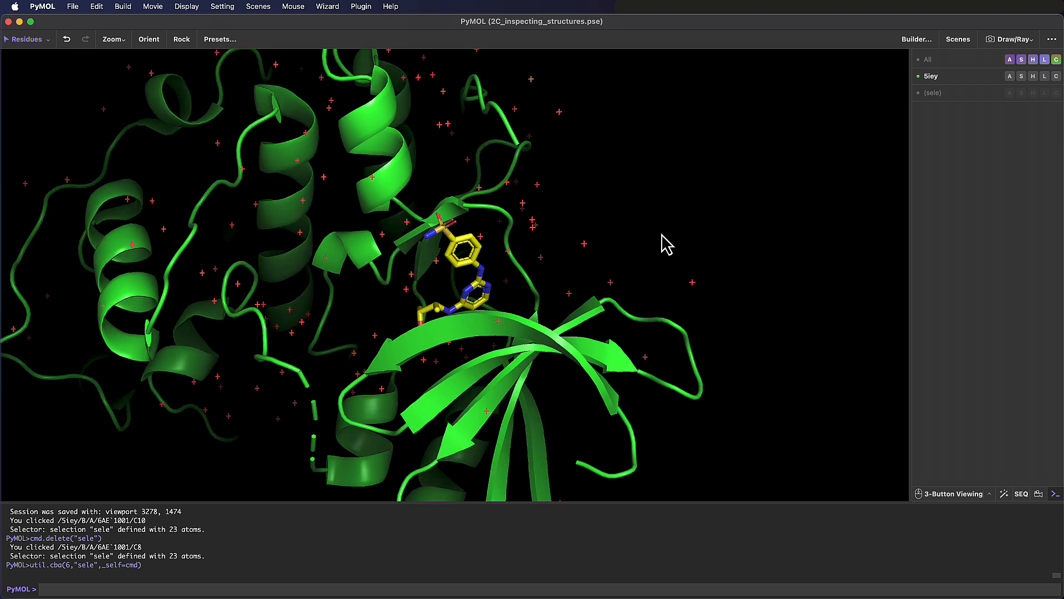
# - Show the selected ligand as spheres and hide the spheres again
pyautogui.click(1022, 93)
pyautogui.click(1019, 277)
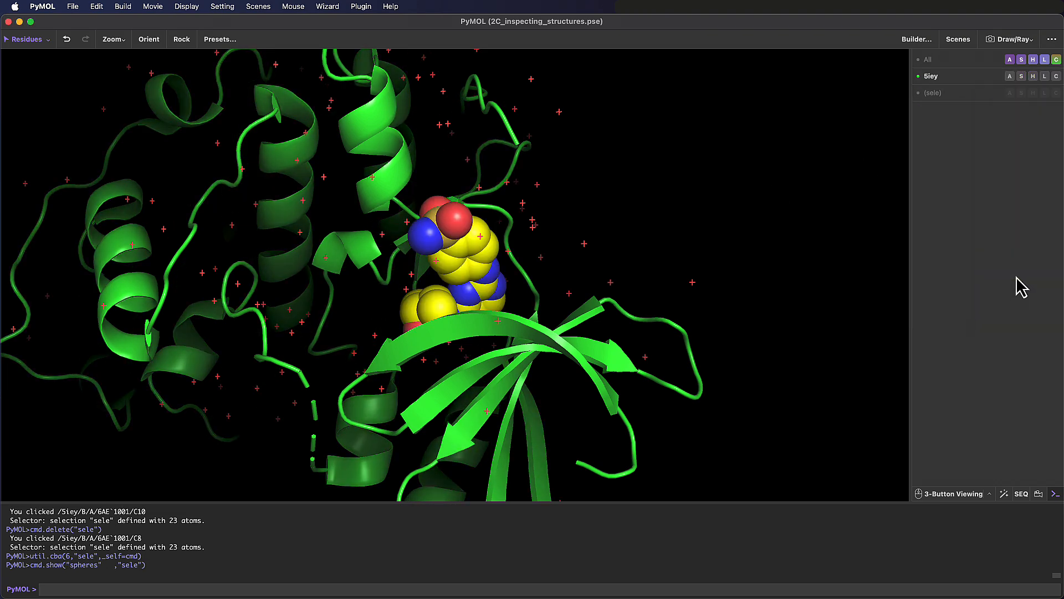
pyautogui.click(1033, 93)
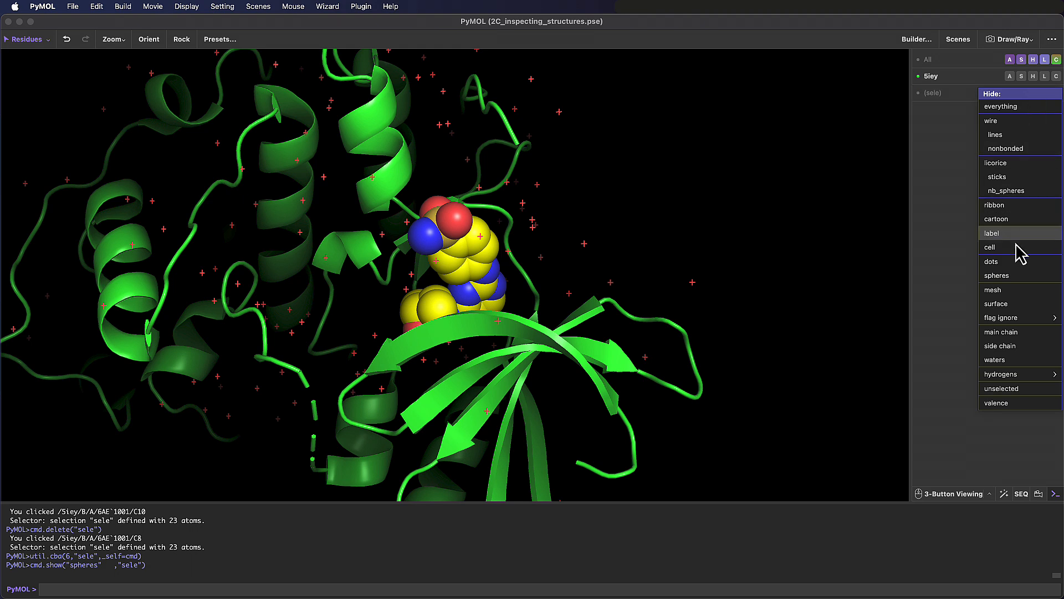
pyautogui.click(1027, 289)
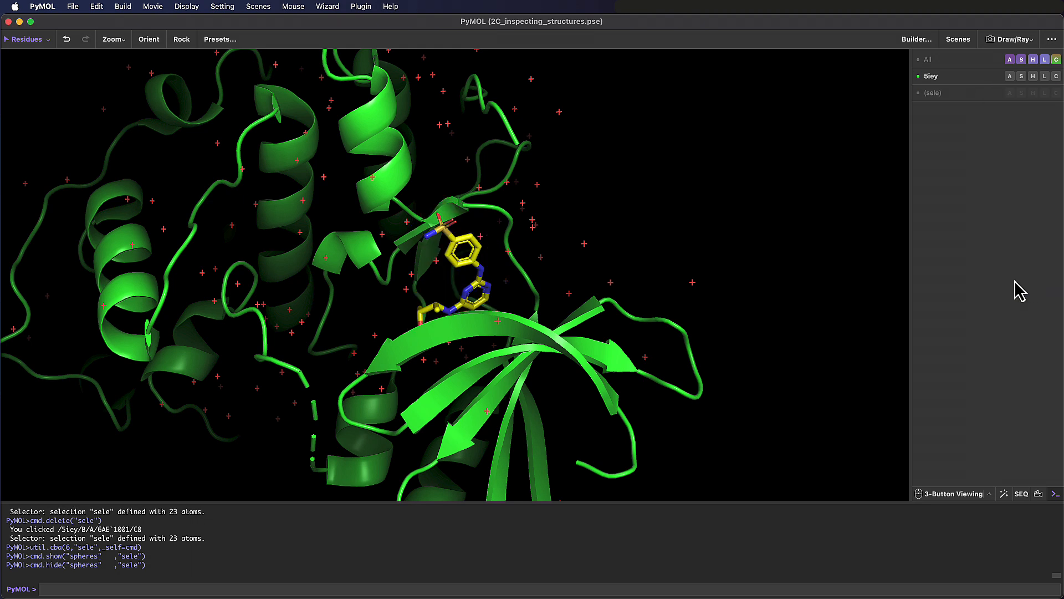
# - Apply the classified preset to the 5iey object
pyautogui.click(1010, 77)
pyautogui.moveTo(1000, 204)
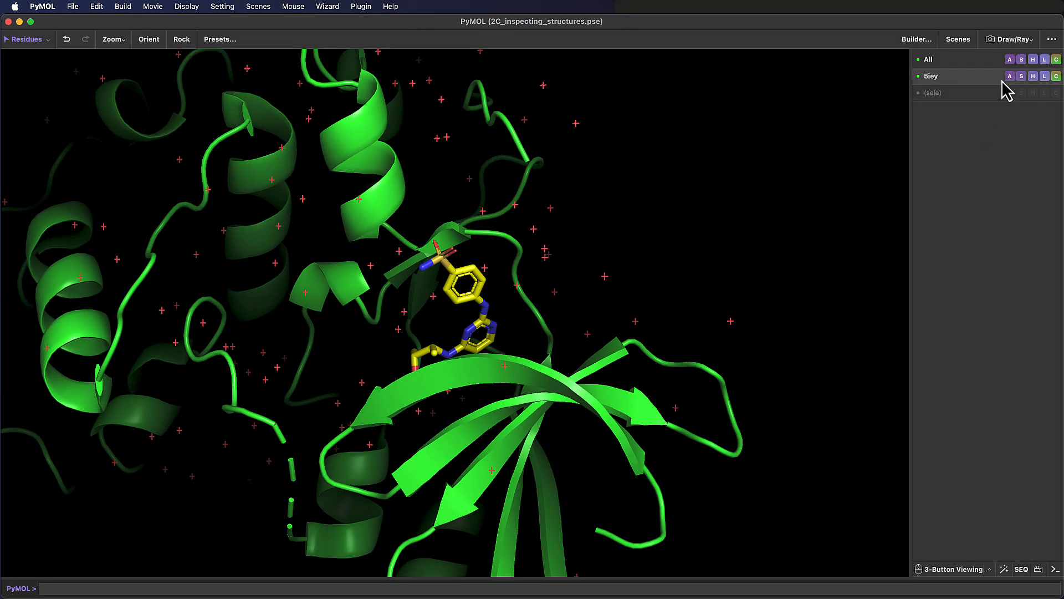
pyautogui.click(1010, 76)
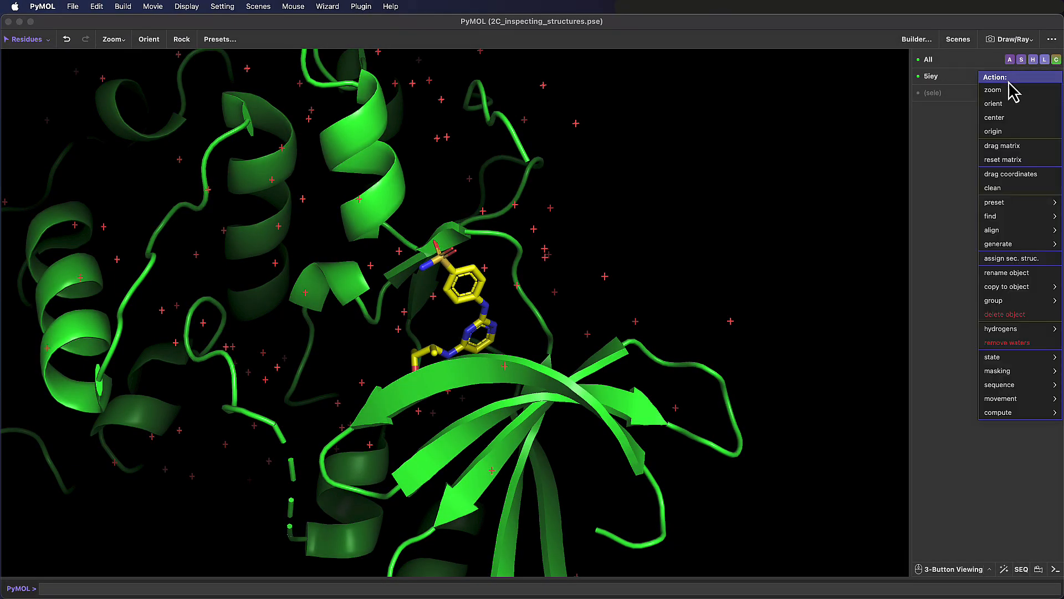
pyautogui.moveTo(1013, 206)
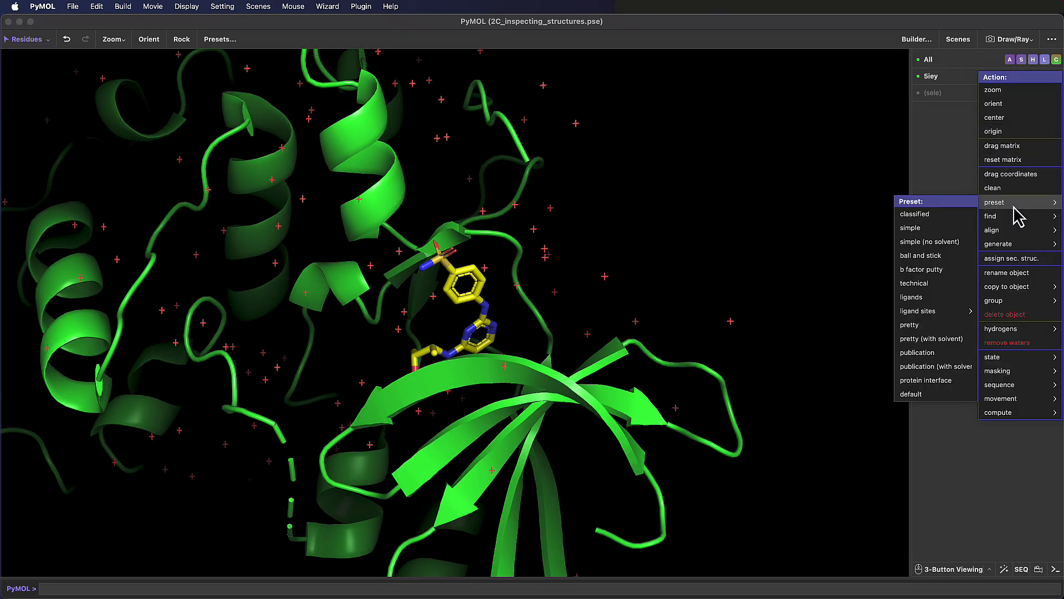
pyautogui.click(956, 213)
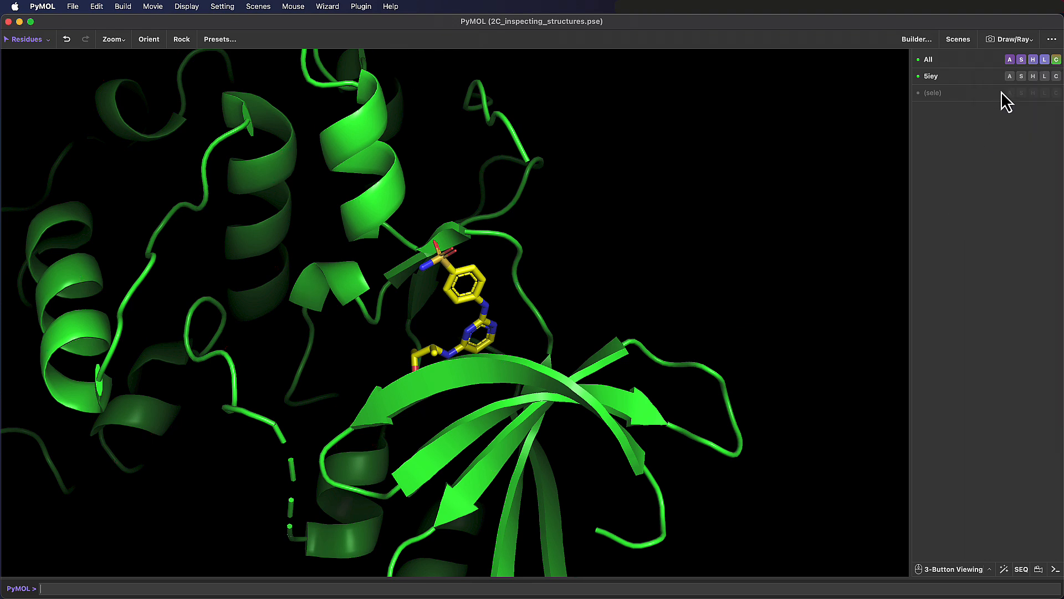
# - Apply the simple preset to the 5iey object, followed by the simple (no solvent) preset
pyautogui.click(1010, 76)
pyautogui.moveTo(1022, 205)
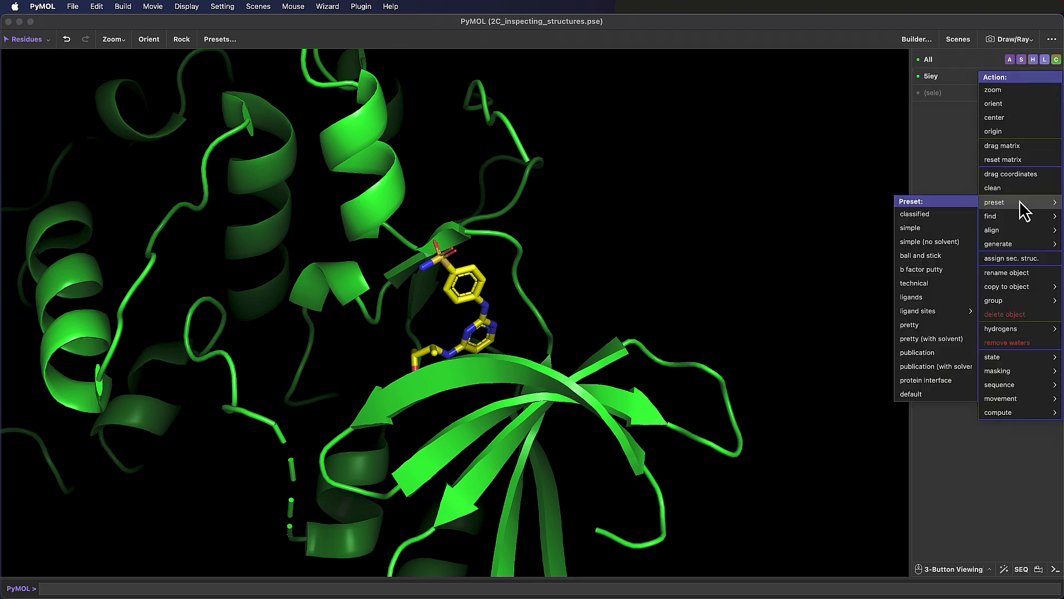
pyautogui.click(955, 228)
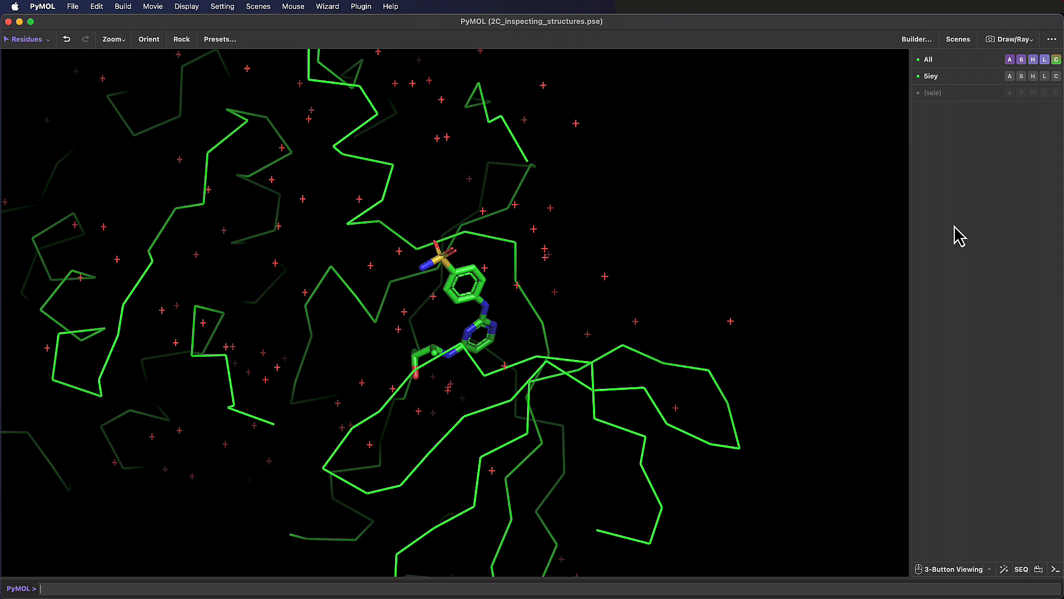
pyautogui.click(1011, 77)
pyautogui.moveTo(1022, 205)
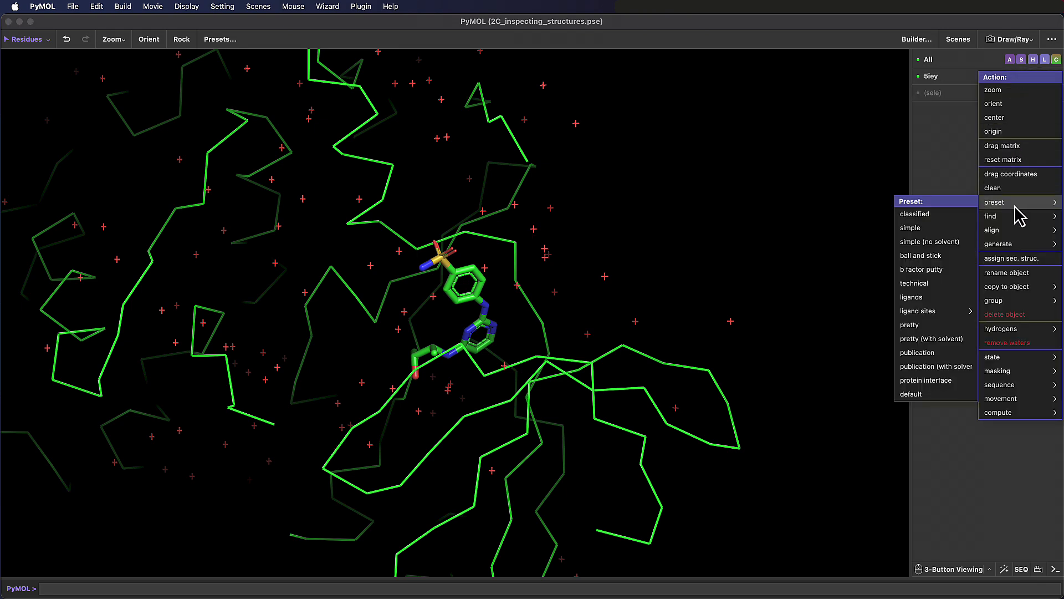
pyautogui.click(936, 242)
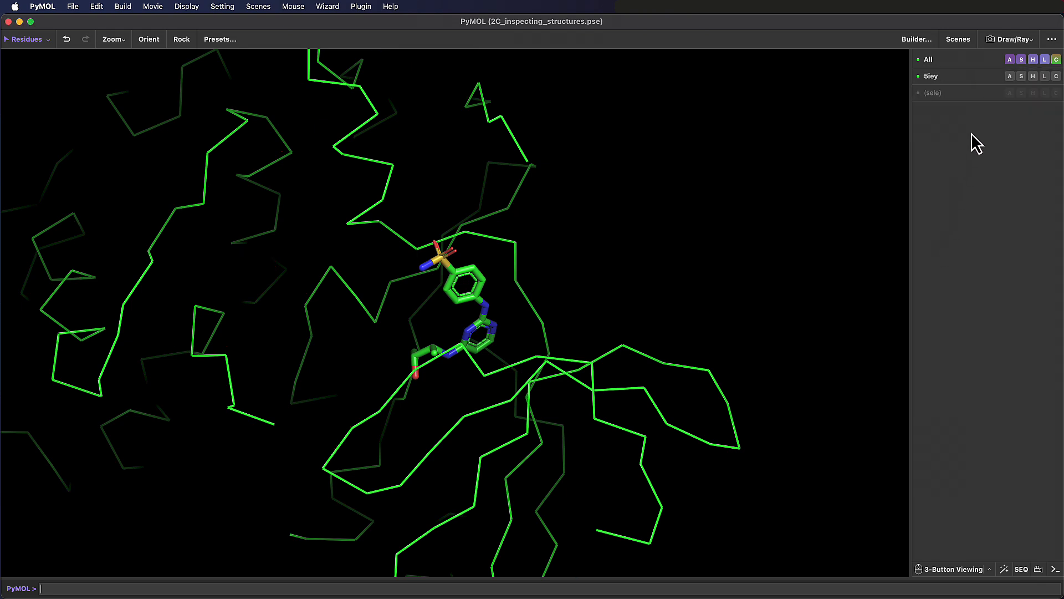
# - Apply the ball and stick preset to the 5iey object, followed by the b factor putty preset
pyautogui.click(1010, 78)
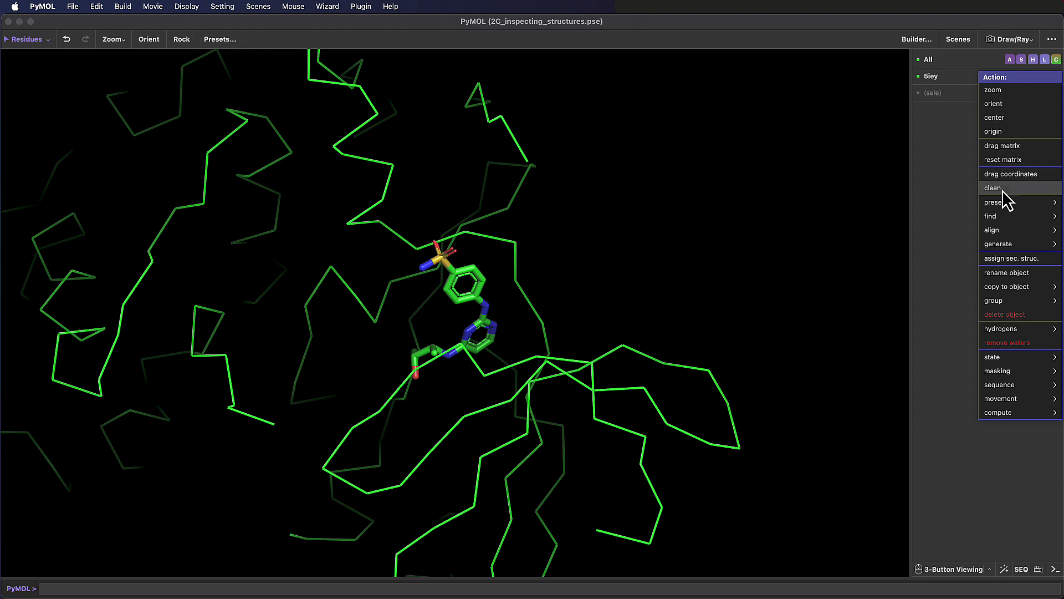
pyautogui.moveTo(997, 205)
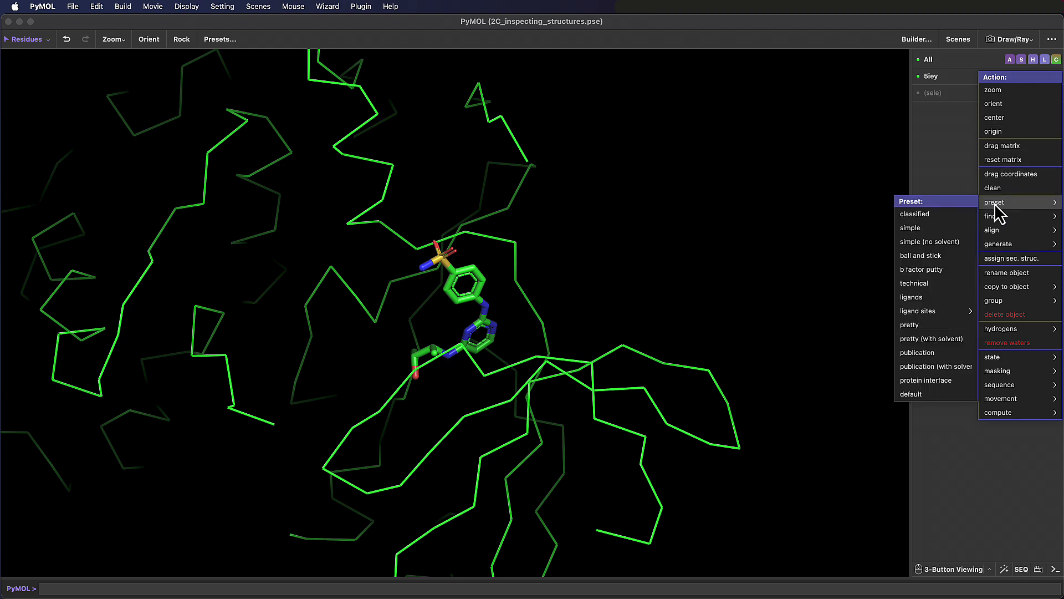
pyautogui.click(955, 255)
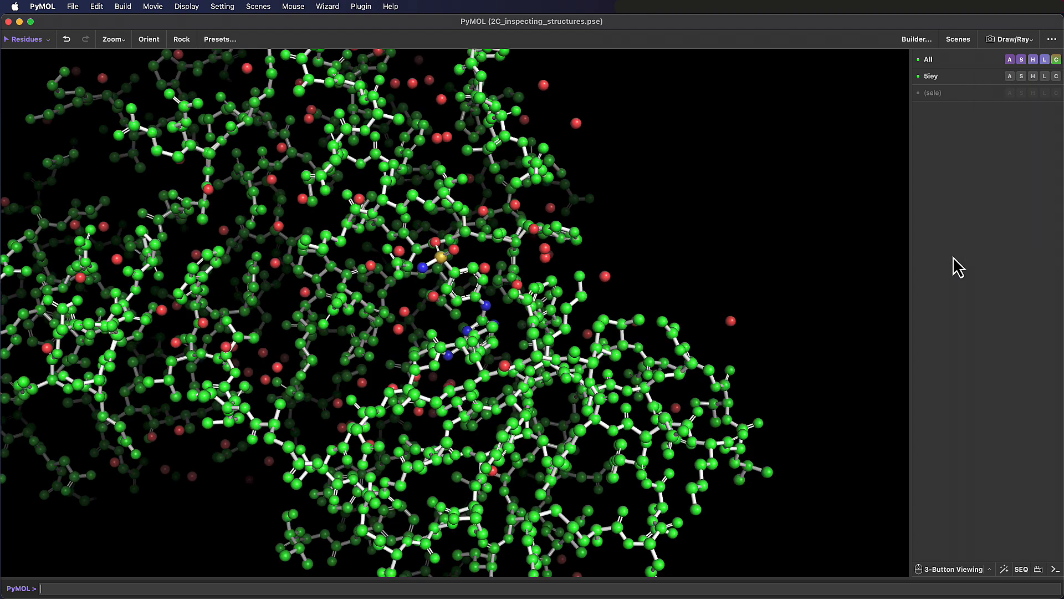
pyautogui.click(1010, 77)
pyautogui.moveTo(996, 204)
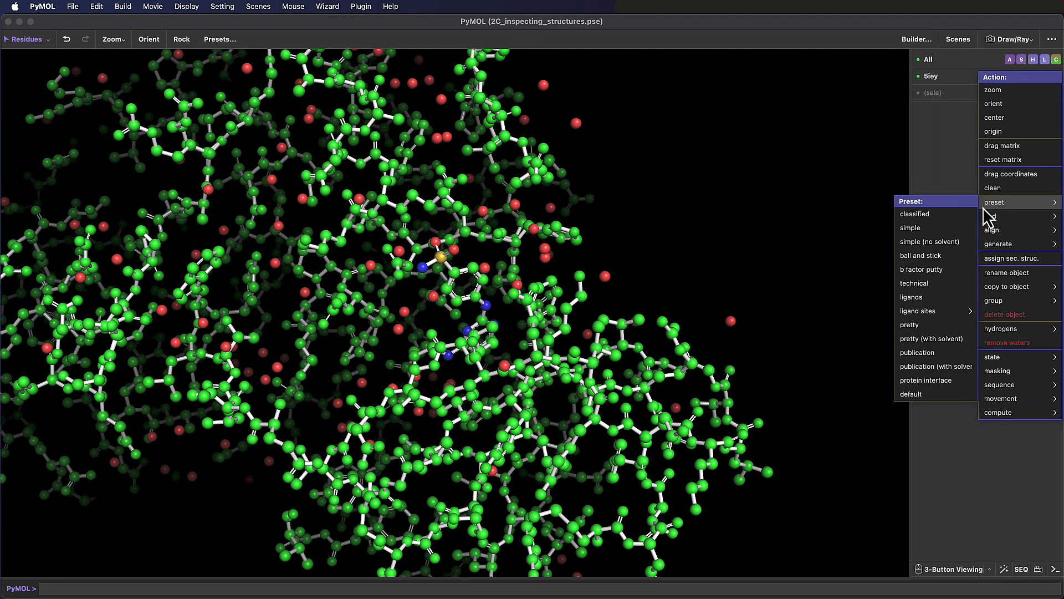
pyautogui.click(956, 269)
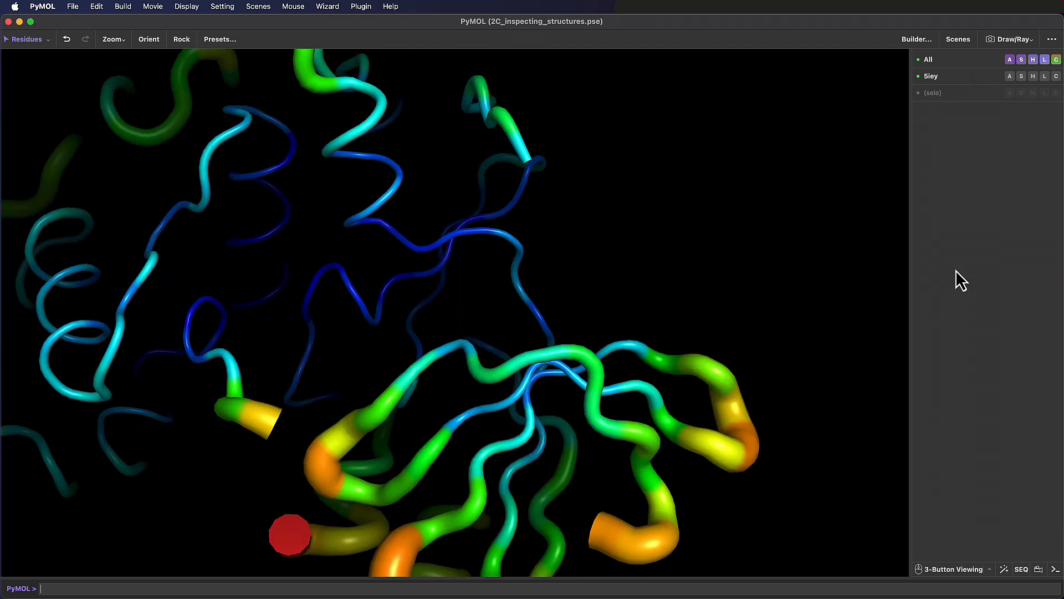
pyautogui.moveTo(725, 234); pyautogui.dragTo(709, 182, button='right')
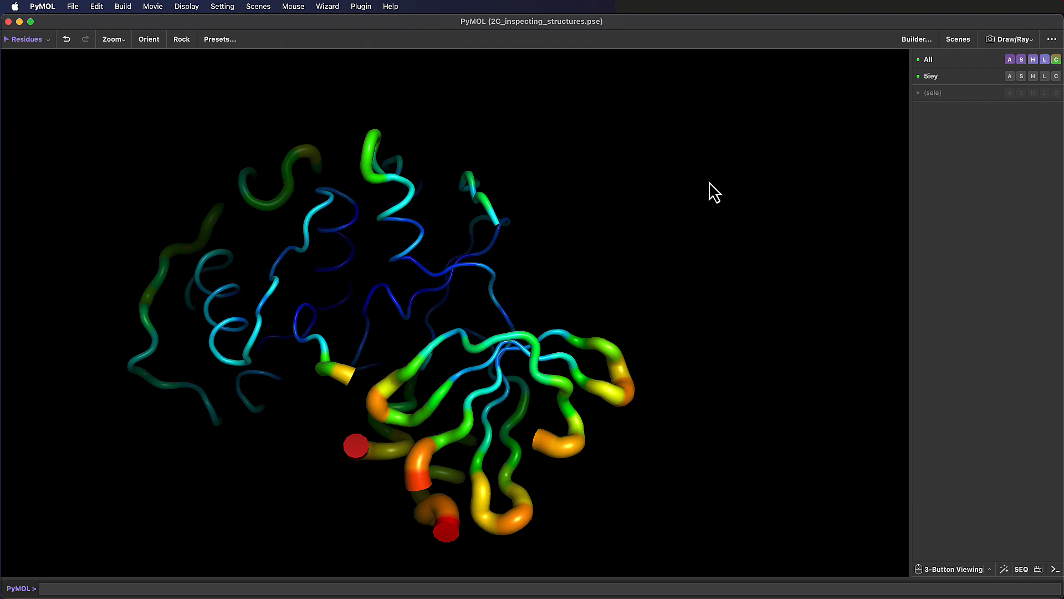
# - Apply the technical preset to the 5iey object and toggle the polar contacts off and on to compare the view
pyautogui.click(1010, 79)
pyautogui.moveTo(992, 206)
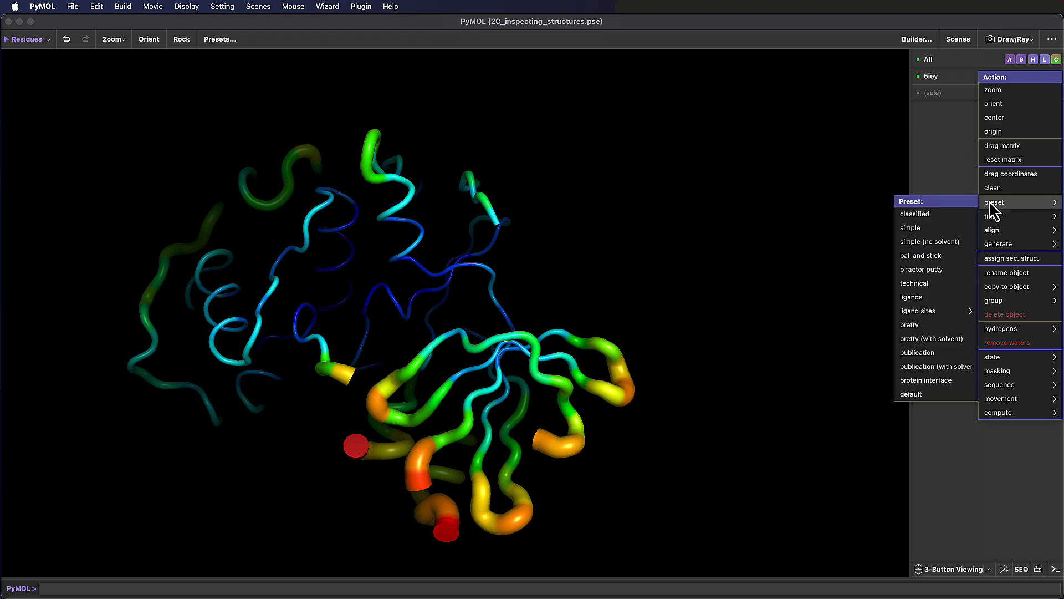
pyautogui.click(929, 283)
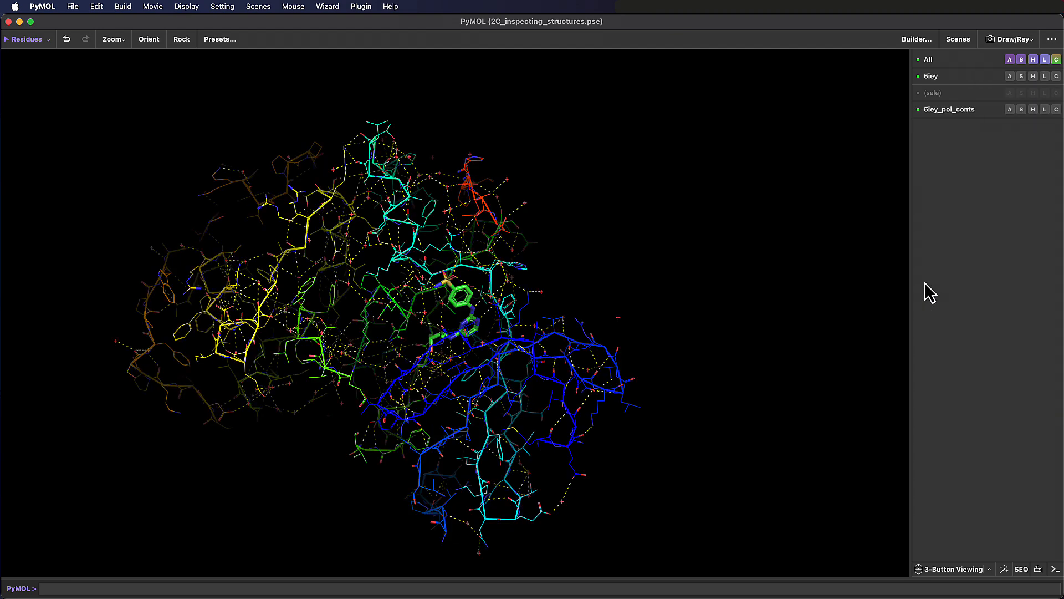
pyautogui.click(976, 112)
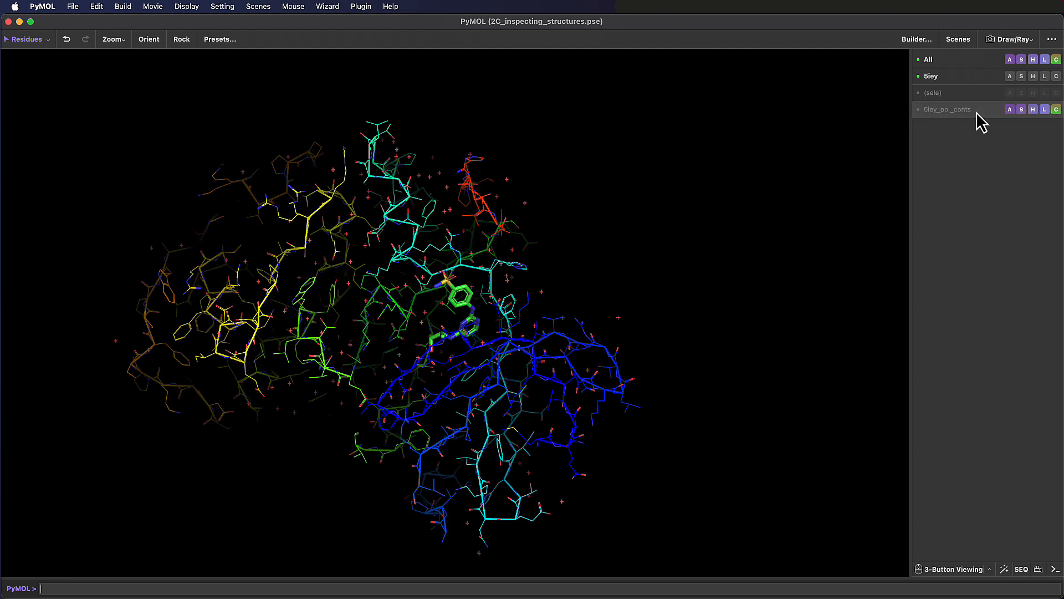
pyautogui.click(978, 113)
pyautogui.click(978, 113)
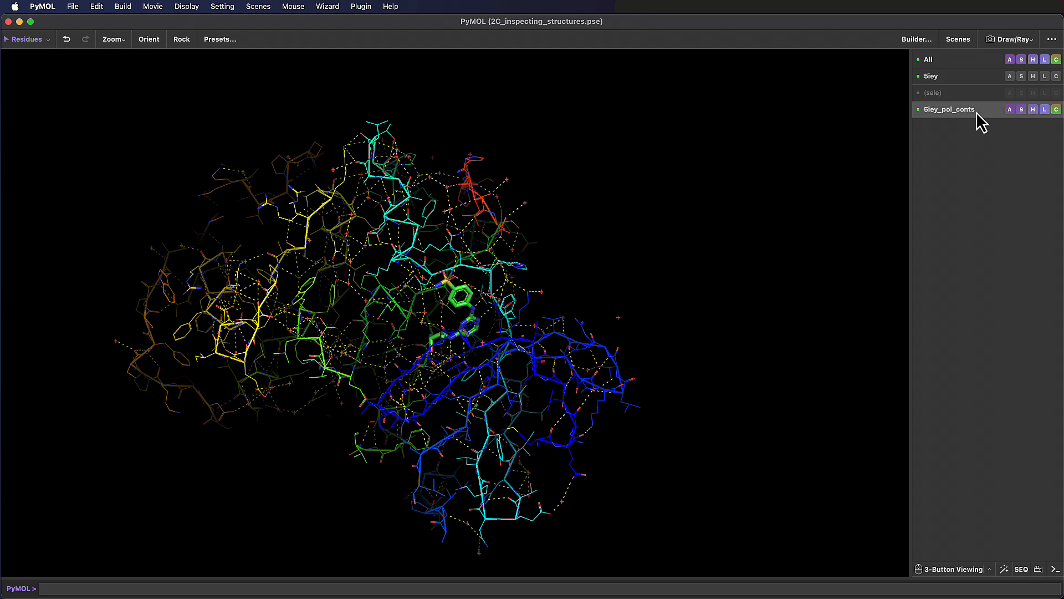
pyautogui.click(977, 114)
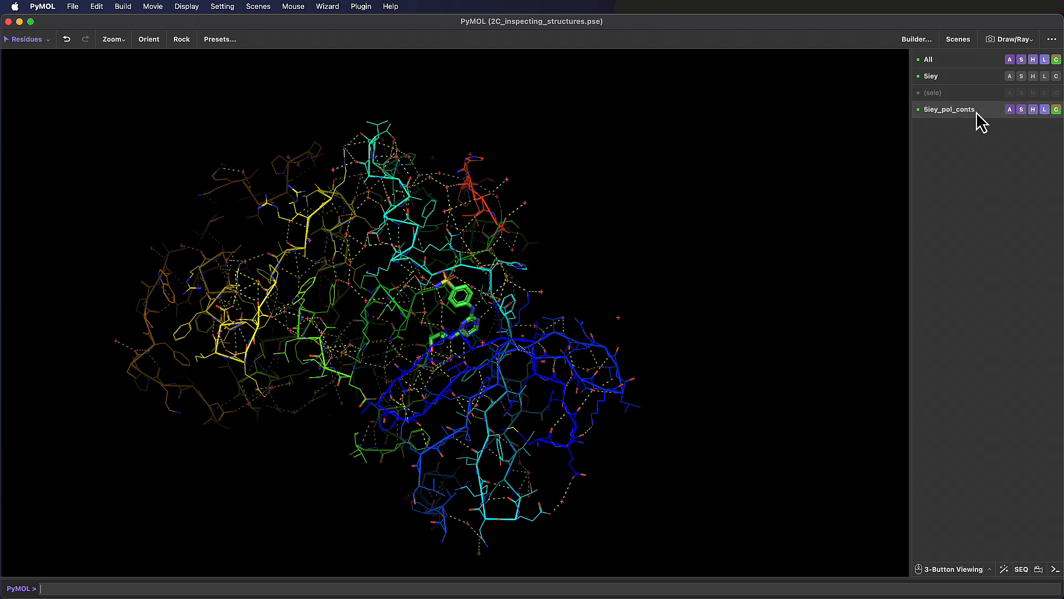
# - Apply the ligands preset to the 5iey object and view the ligand with its polar contacts
pyautogui.click(1010, 77)
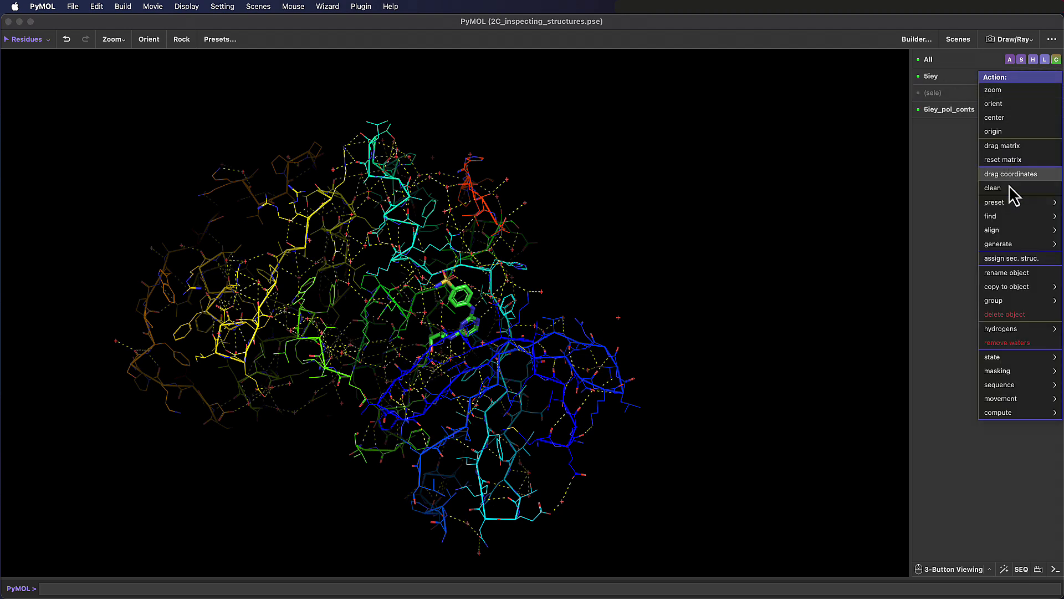
pyautogui.moveTo(1013, 209)
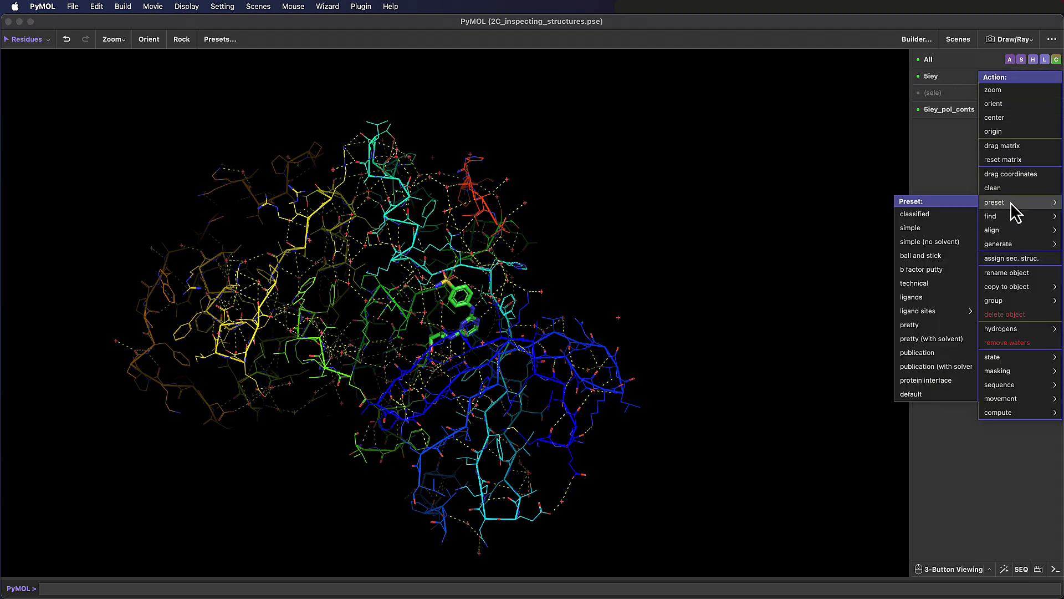
pyautogui.click(938, 298)
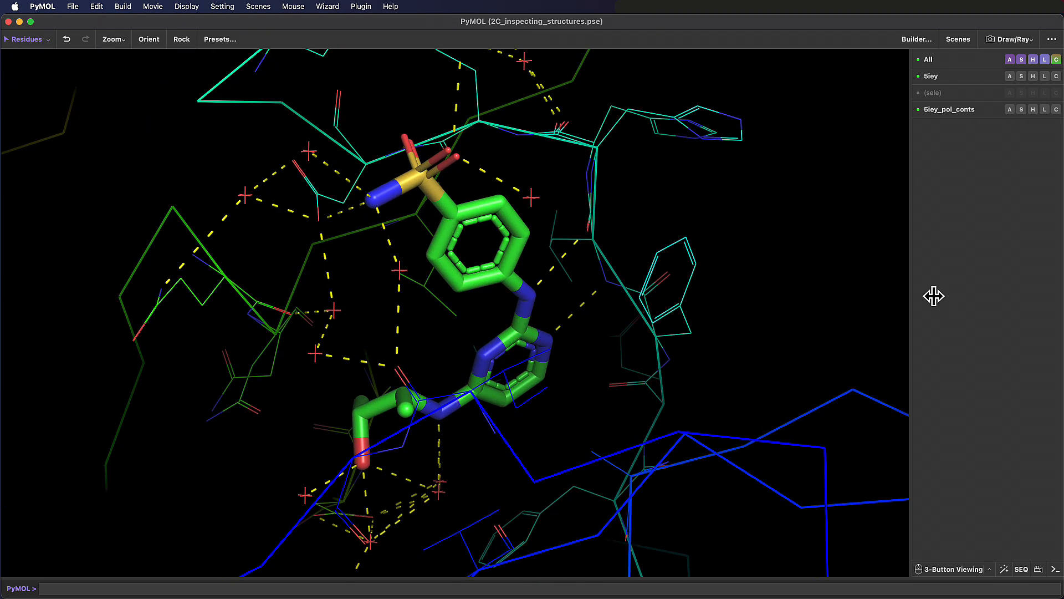
pyautogui.moveTo(612, 351); pyautogui.dragTo(610, 255, button='right')
pyautogui.moveTo(545, 355)
pyautogui.mouseDown()
pyautogui.moveTo(624, 309)
pyautogui.moveTo(549, 376)
pyautogui.moveTo(490, 354)
pyautogui.moveTo(542, 364)
pyautogui.moveTo(594, 327)
pyautogui.moveTo(570, 340)
pyautogui.moveTo(554, 375)
pyautogui.moveTo(562, 355)
pyautogui.mouseUp()
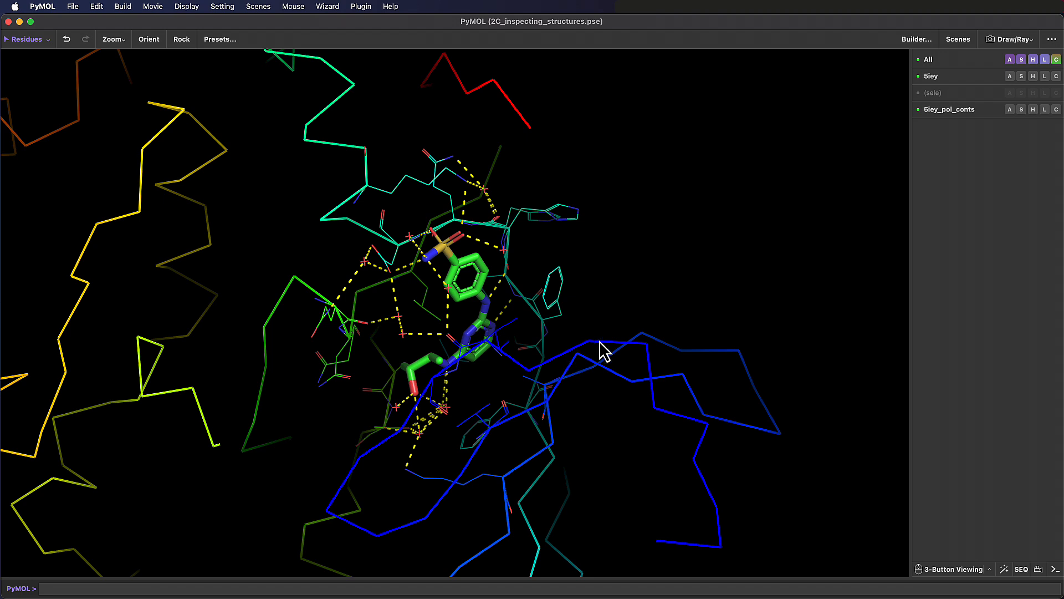
# - Apply the ligand sites cartoon preset to the 5iey object and inspect the binding site within the whole protein
pyautogui.click(1010, 76)
pyautogui.moveTo(995, 202)
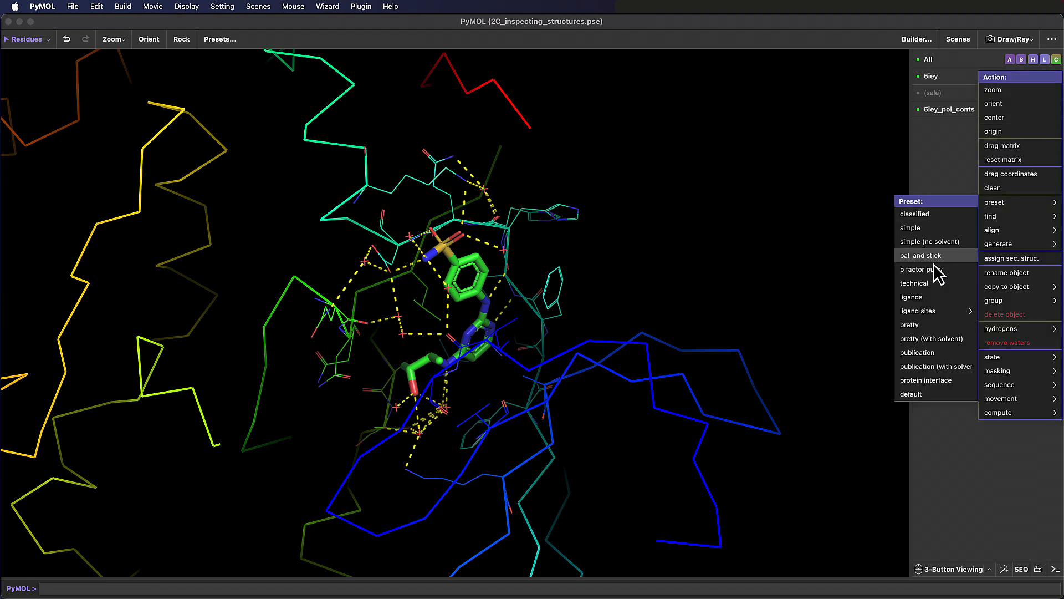
pyautogui.moveTo(928, 313)
pyautogui.click(852, 322)
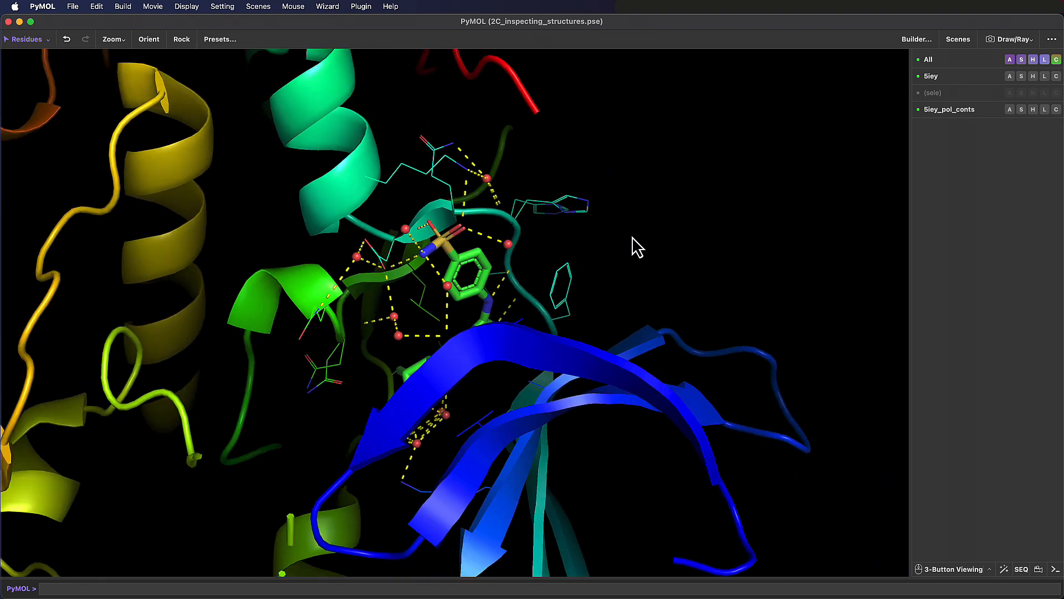
pyautogui.moveTo(484, 401); pyautogui.dragTo(541, 372)
pyautogui.moveTo(536, 365); pyautogui.dragTo(468, 385, button='right')
pyautogui.moveTo(468, 384); pyautogui.dragTo(543, 366)
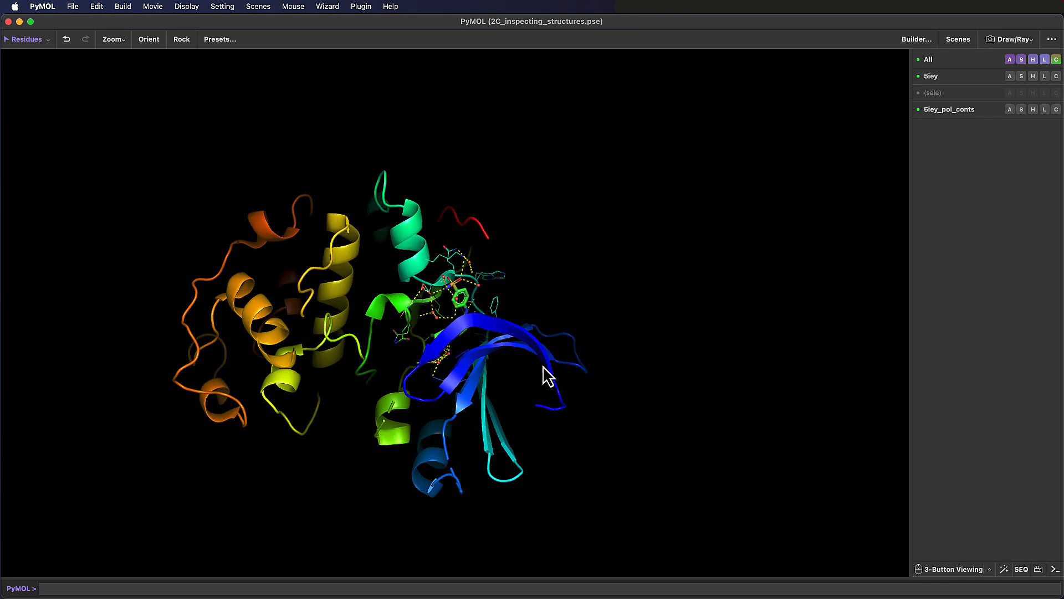
# - Apply the ligand sites transparent surface preset to the 5iey object and inspect the binding pocket
pyautogui.click(1010, 77)
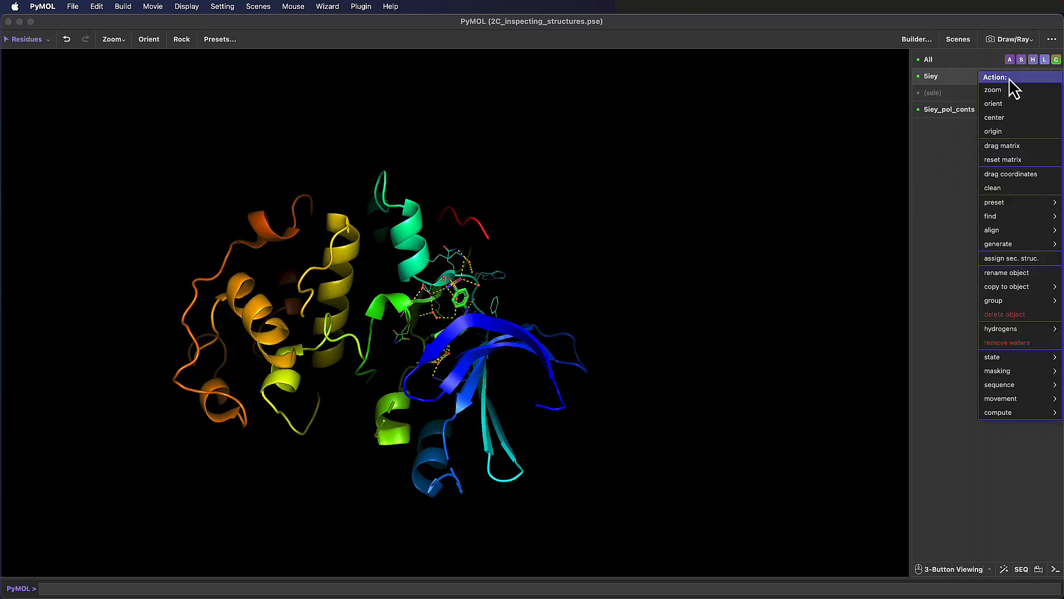
pyautogui.moveTo(1034, 202)
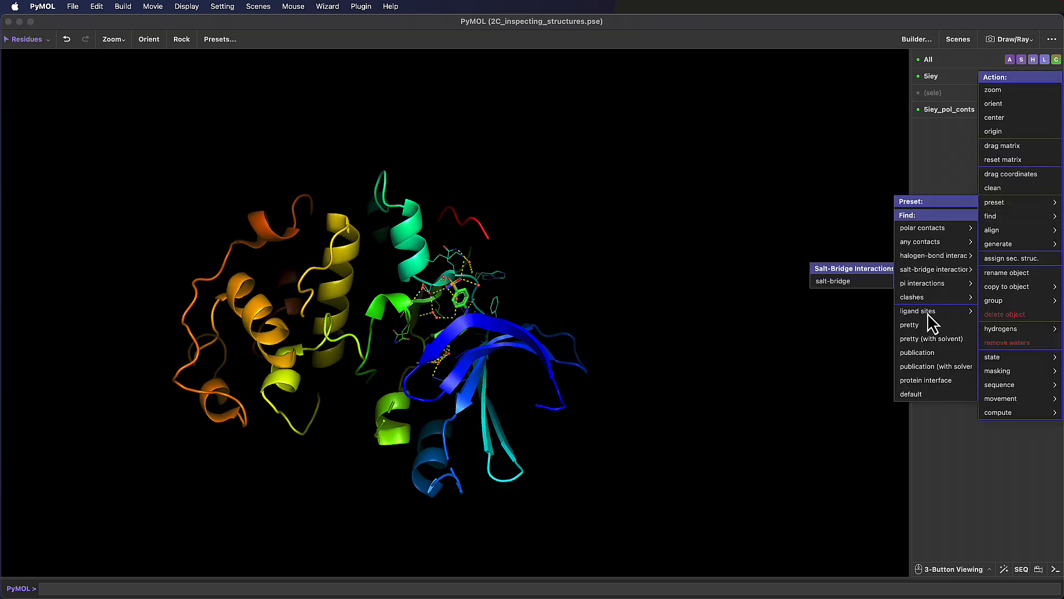
pyautogui.moveTo(937, 311)
pyautogui.click(851, 369)
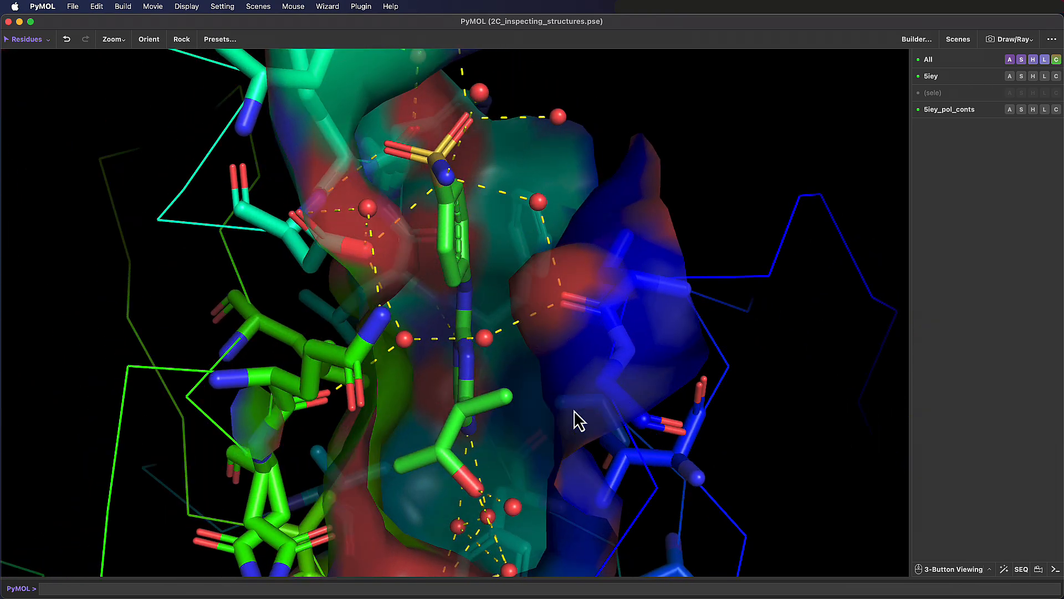
pyautogui.moveTo(525, 362); pyautogui.dragTo(412, 452)
pyautogui.moveTo(491, 413); pyautogui.dragTo(511, 410)
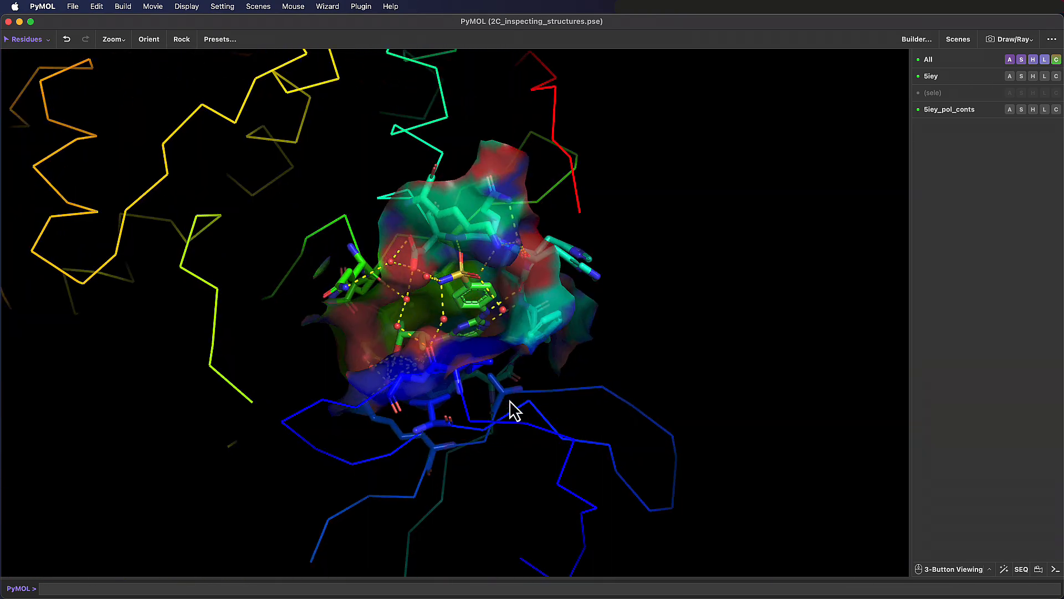
# - Apply the pretty preset to the 5iey object and extend the visible depth to include the whole protein
pyautogui.click(1009, 77)
pyautogui.moveTo(1019, 202)
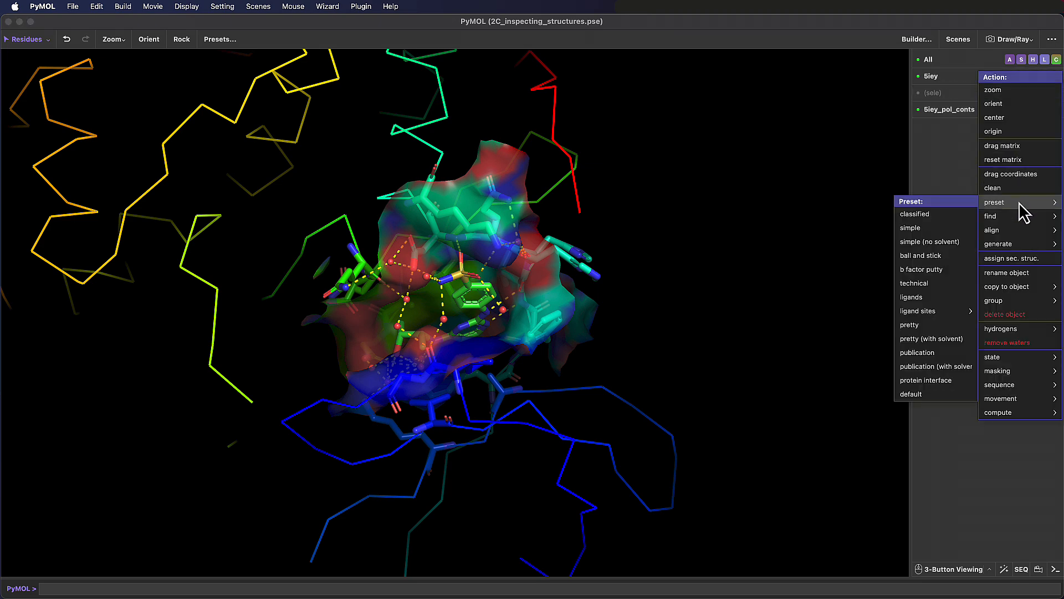
pyautogui.click(934, 325)
pyautogui.moveTo(632, 367); pyautogui.dragTo(617, 317, button='right')
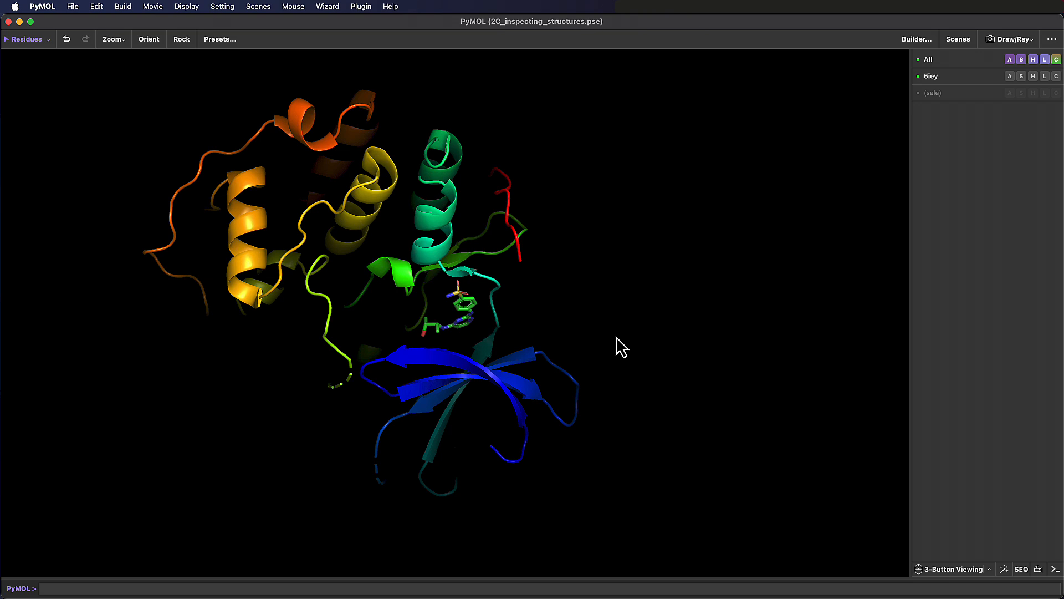
pyautogui.scroll(5, 616, 337)
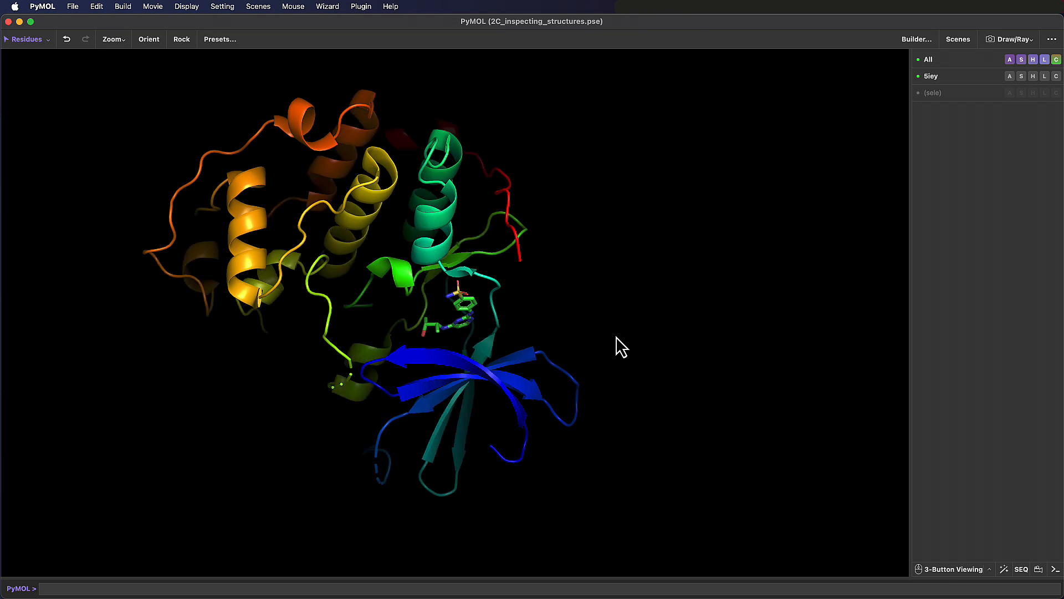
# - Apply the publication preset to the 5iey object
pyautogui.click(1010, 78)
pyautogui.moveTo(995, 204)
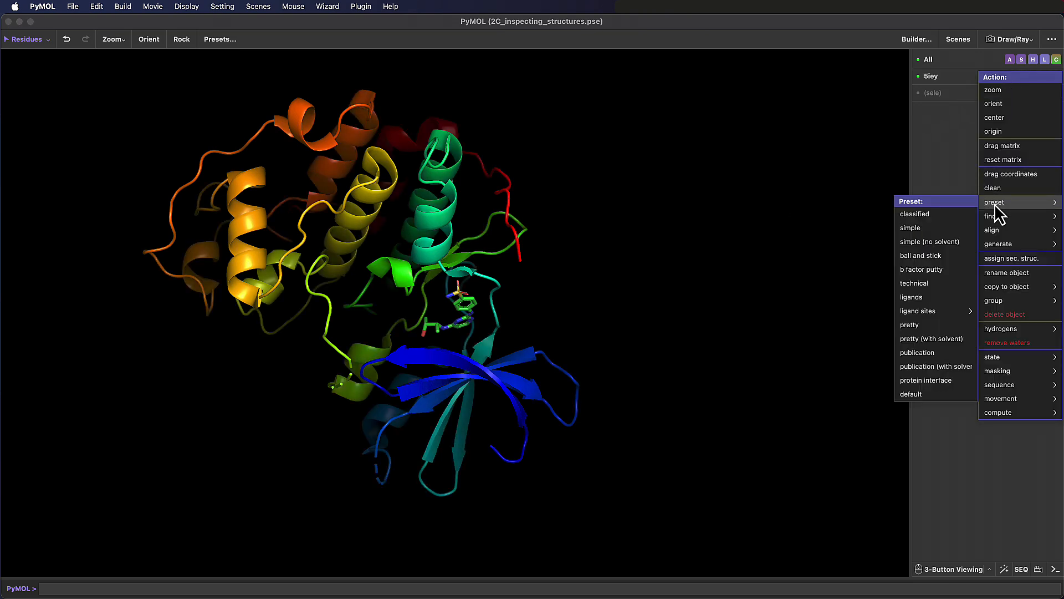
pyautogui.click(936, 352)
pyautogui.moveTo(391, 357)
pyautogui.mouseDown()
pyautogui.moveTo(420, 355)
pyautogui.moveTo(384, 354)
pyautogui.mouseUp()
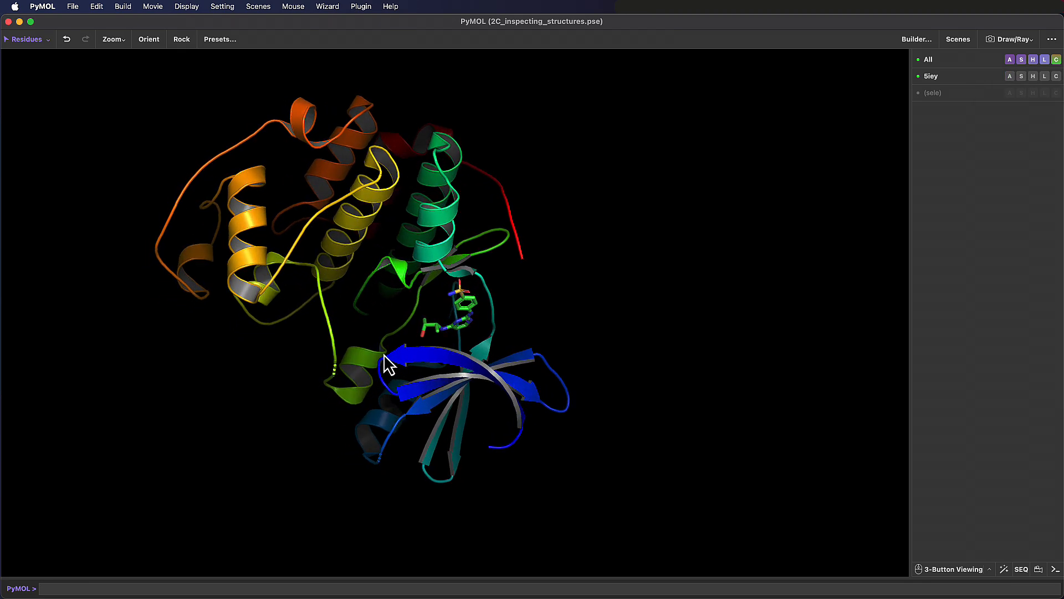
# - Return the 5iey object to the default preset
pyautogui.click(1011, 78)
pyautogui.moveTo(1020, 203)
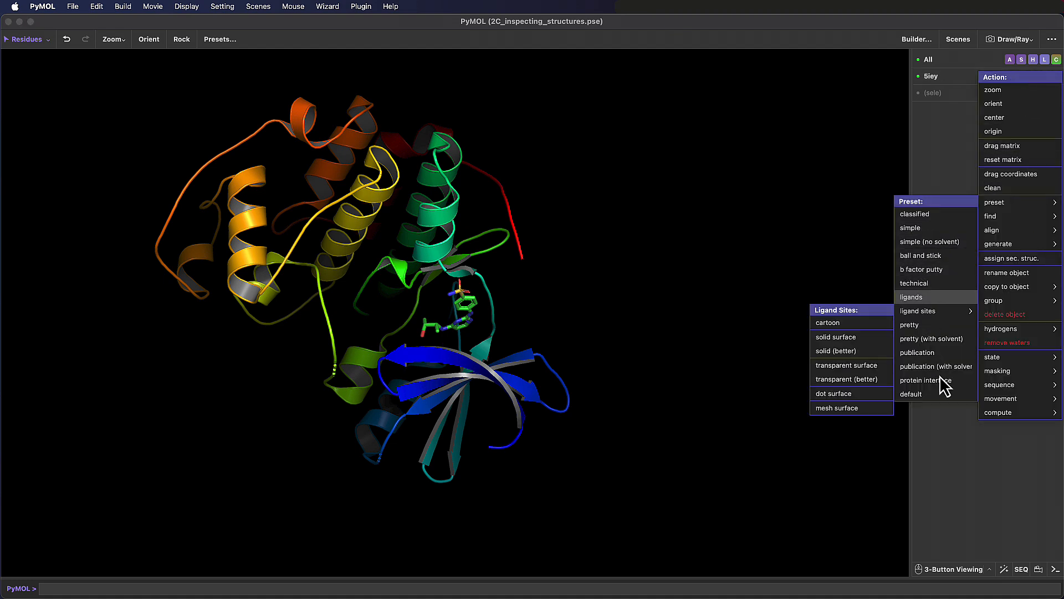
pyautogui.click(963, 394)
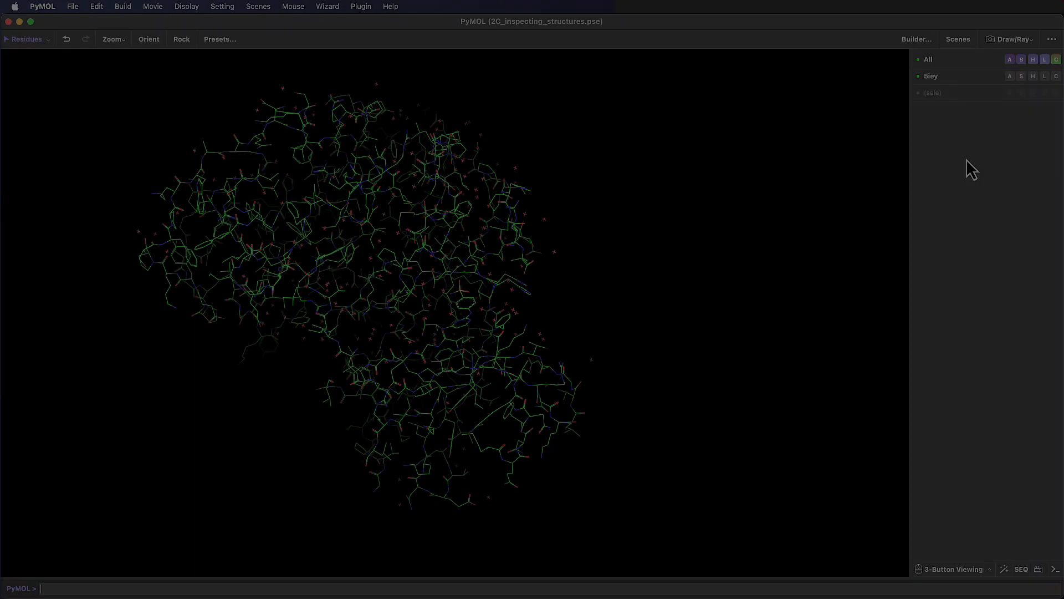
# - Apply the cartoon ligand sites preset to 5iey again and examine the ligand's surroundings from several angles
pyautogui.click(1009, 77)
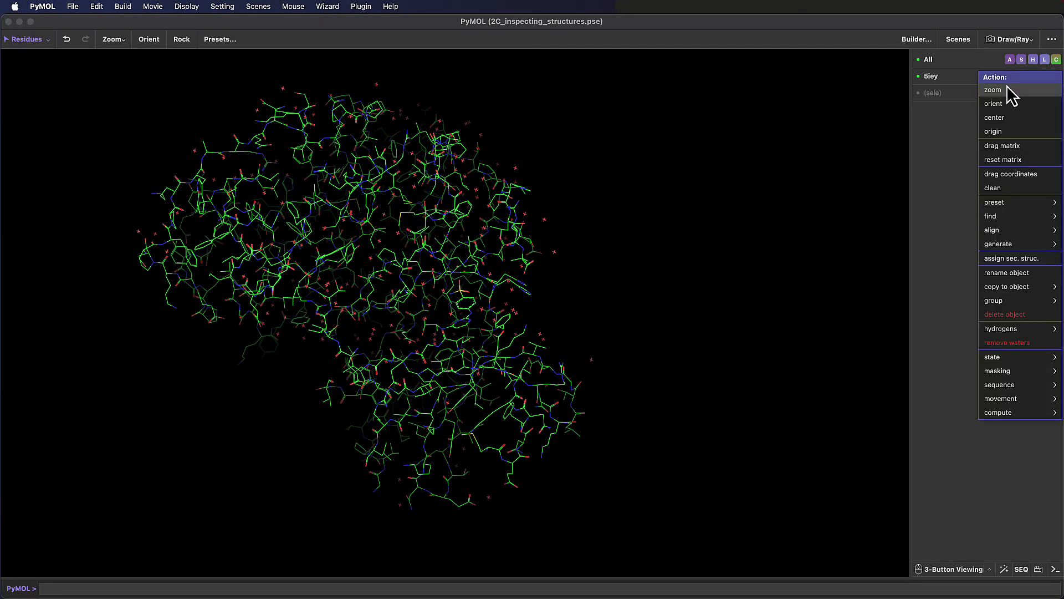
pyautogui.moveTo(1018, 204)
pyautogui.moveTo(987, 215)
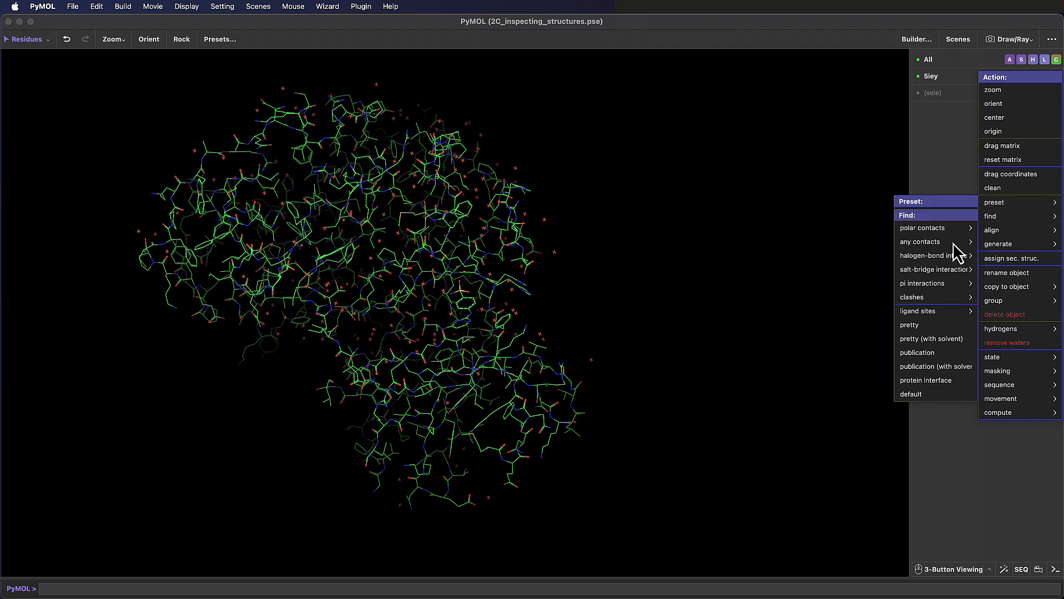
pyautogui.moveTo(926, 312)
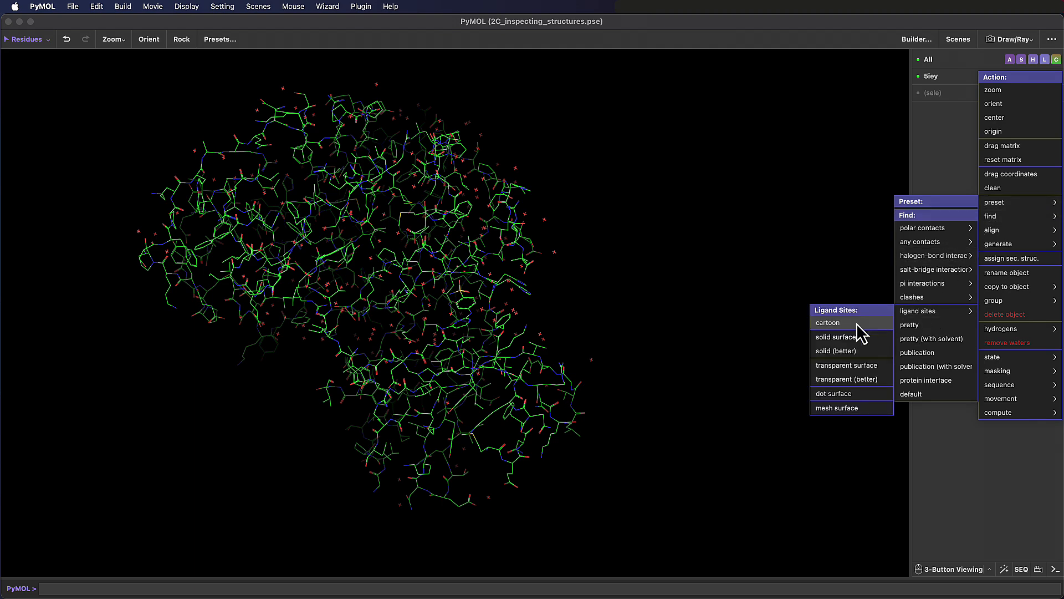
pyautogui.click(874, 323)
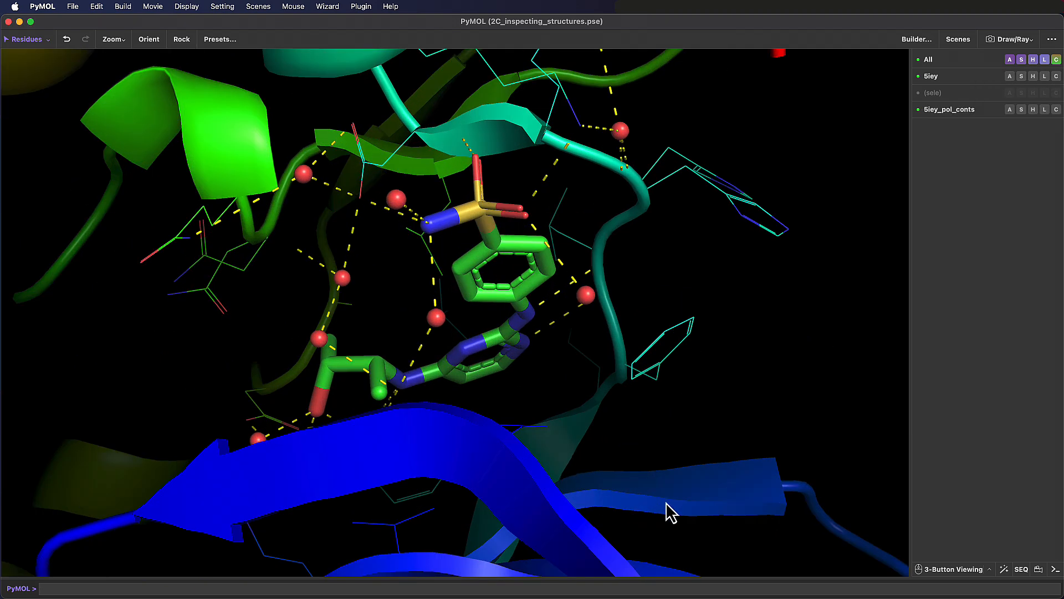
pyautogui.moveTo(666, 502); pyautogui.dragTo(482, 486)
pyautogui.moveTo(537, 476); pyautogui.dragTo(482, 413)
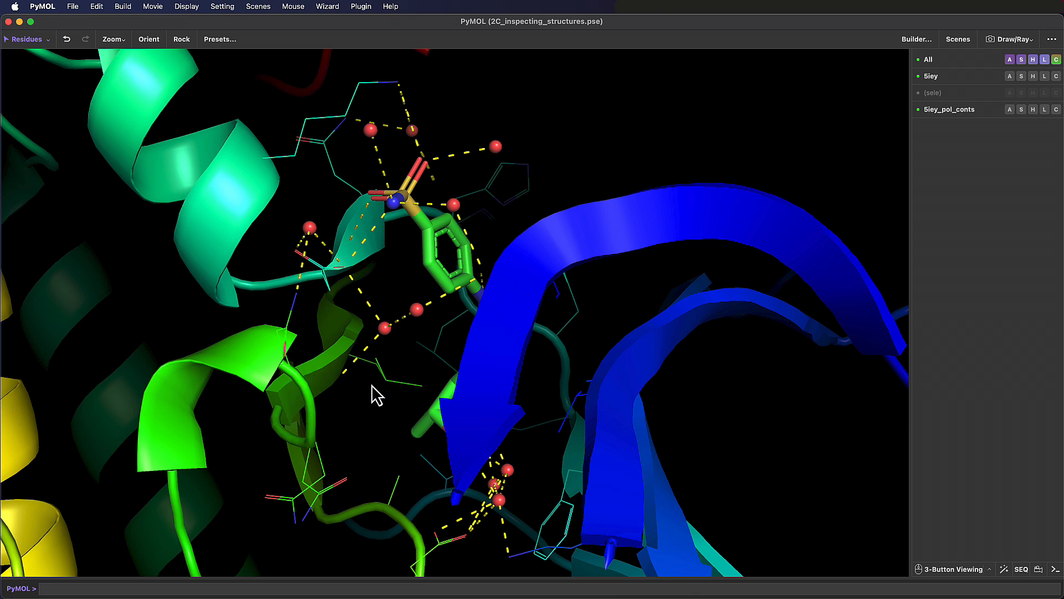
pyautogui.moveTo(375, 464); pyautogui.dragTo(490, 371)
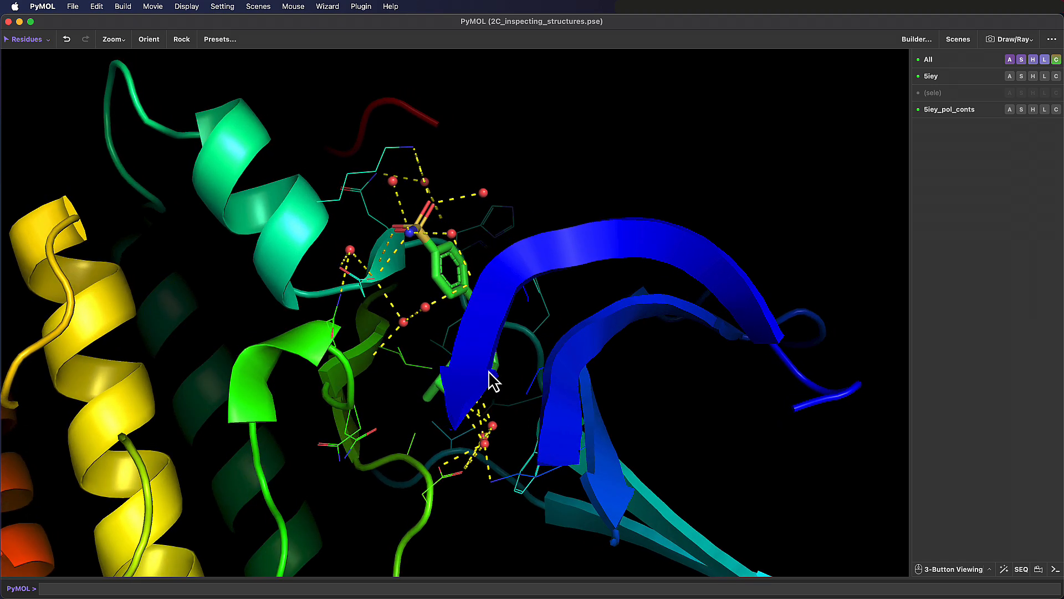
# - Clear the settings left by the presets with the unset_deep command and inspect the residues and waters around the ligand
pyautogui.click(436, 588)
pyautogui.write('unset_d')
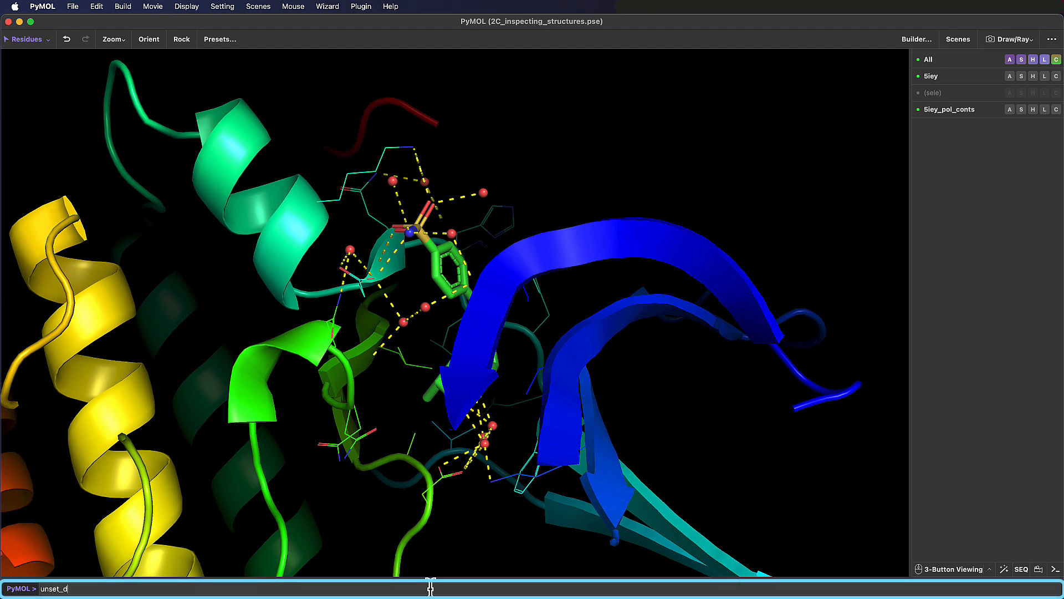
pyautogui.write('eep')
pyautogui.press('Return')
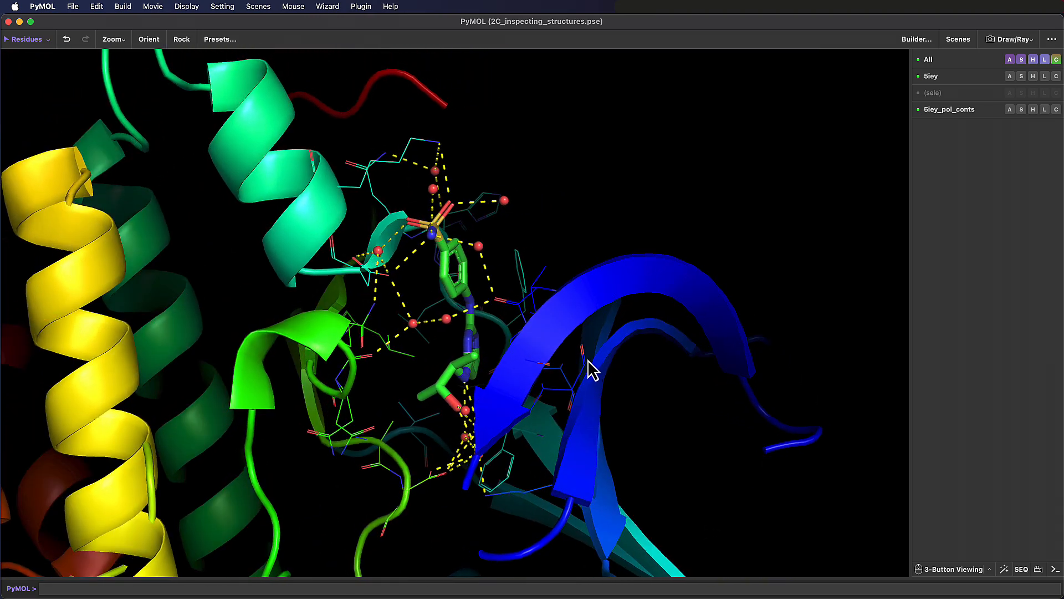
pyautogui.moveTo(403, 397); pyautogui.dragTo(405, 449, button='right')
pyautogui.moveTo(403, 432); pyautogui.dragTo(426, 308, button='middle')
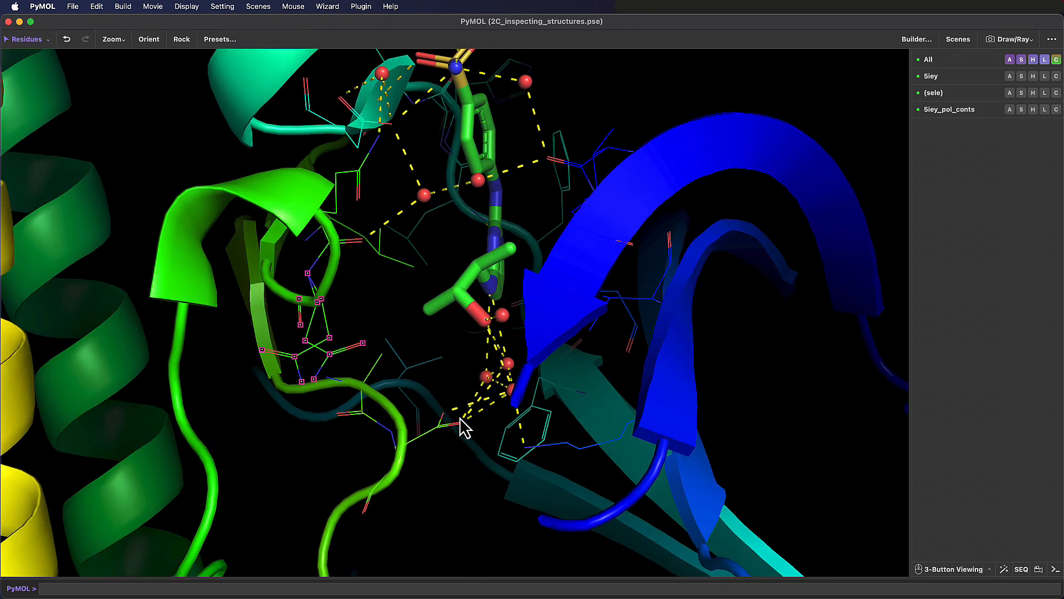
pyautogui.moveTo(471, 423); pyautogui.dragTo(506, 294, button='right')
pyautogui.moveTo(510, 299); pyautogui.dragTo(478, 407, button='middle')
pyautogui.moveTo(478, 407); pyautogui.dragTo(507, 389)
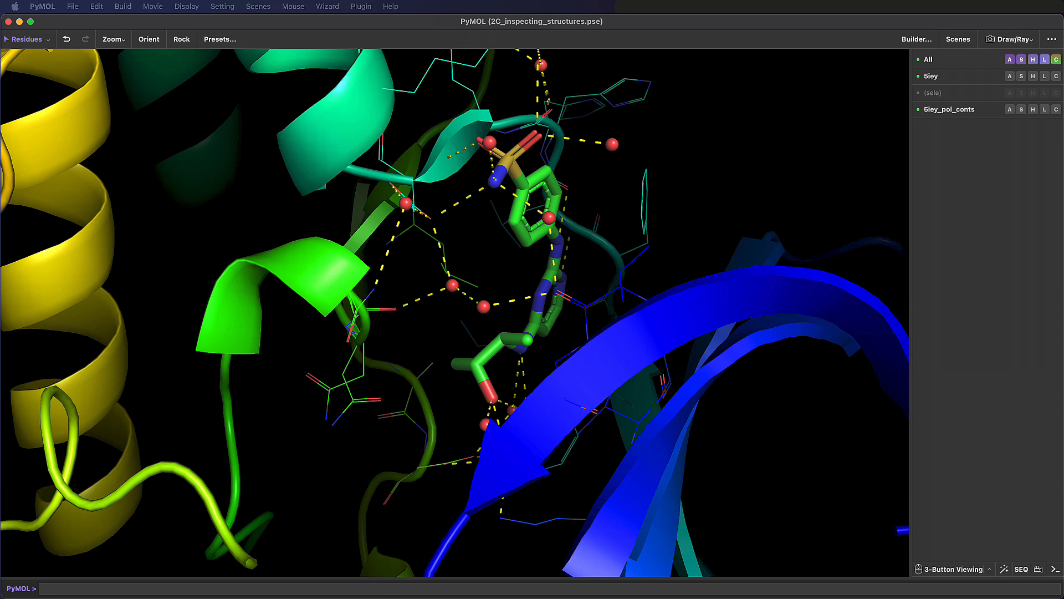
# - Load the multi-state structure 2hiu with the fetch command
pyautogui.click(553, 585)
pyautogui.write('fetch 2h')
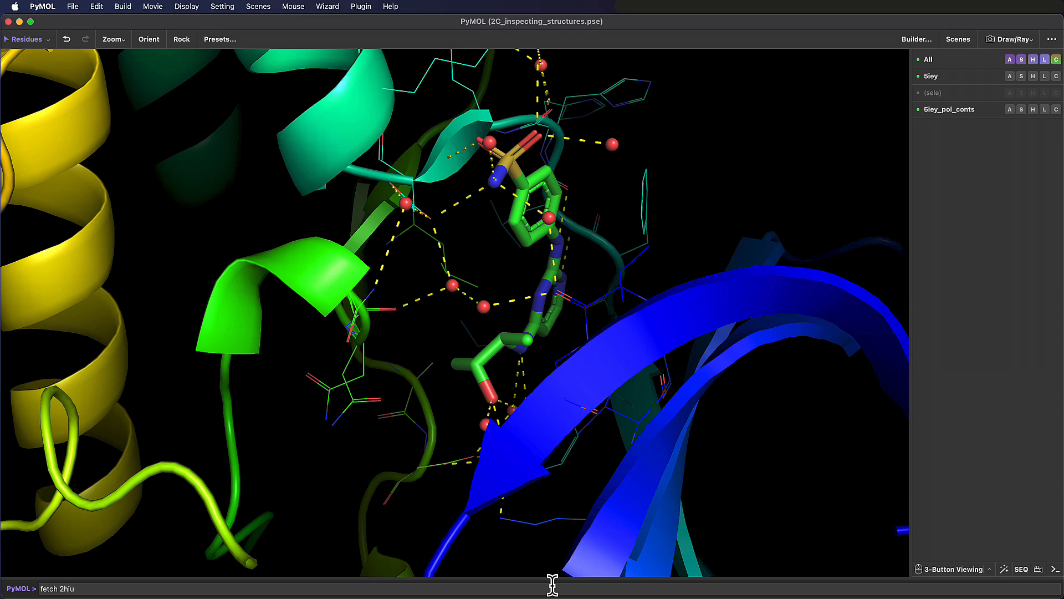
pyautogui.write('iu')
pyautogui.press('Return')
# - Hide the 5iey_pol_conts and 5iey objects, and play the states of 2hiu before stopping the playback
pyautogui.click(968, 109)
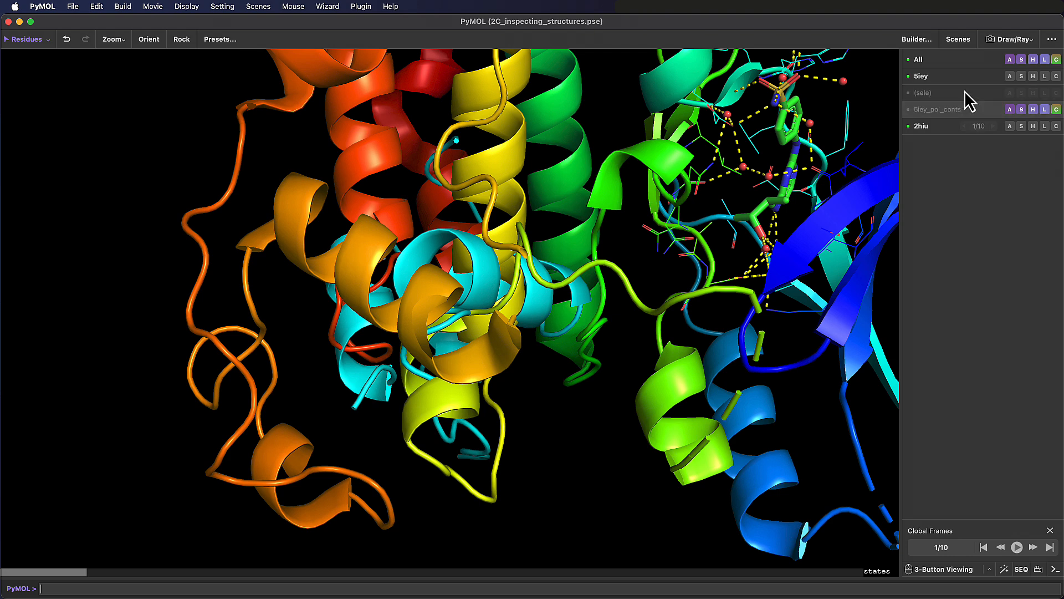
pyautogui.click(963, 79)
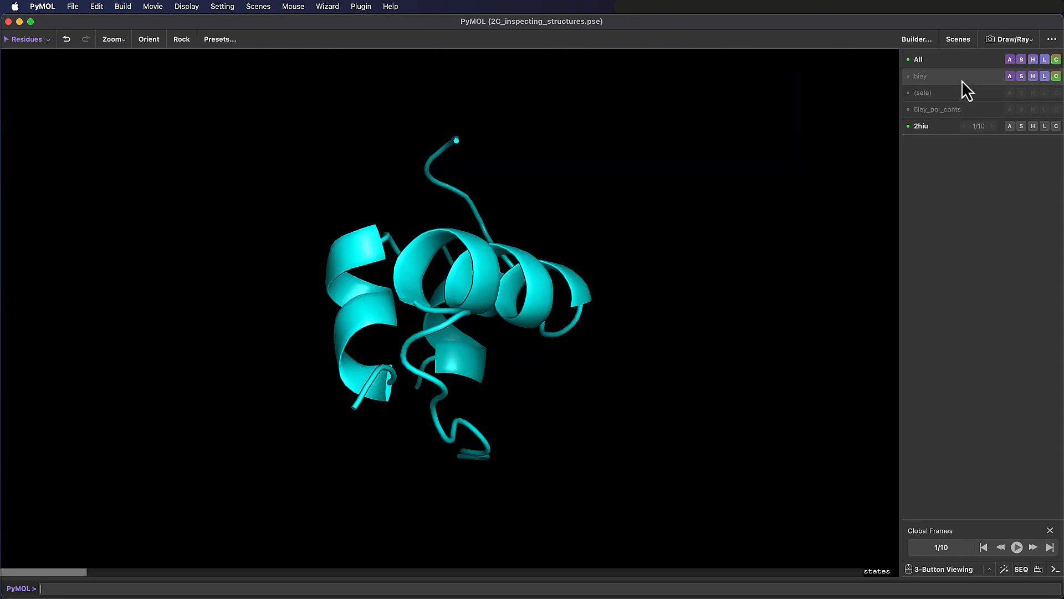
pyautogui.click(1015, 547)
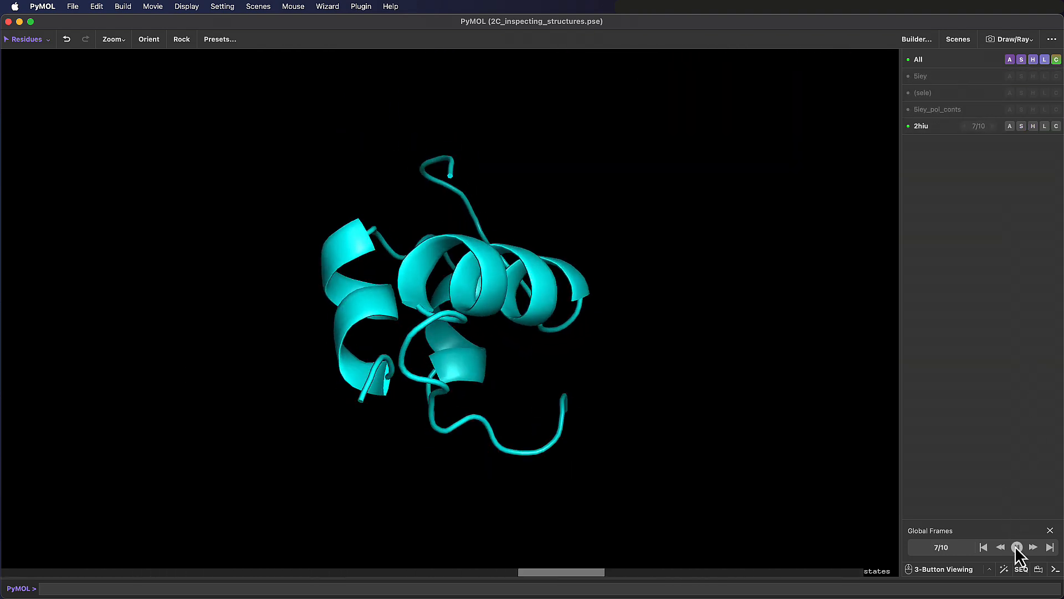
pyautogui.click(1017, 547)
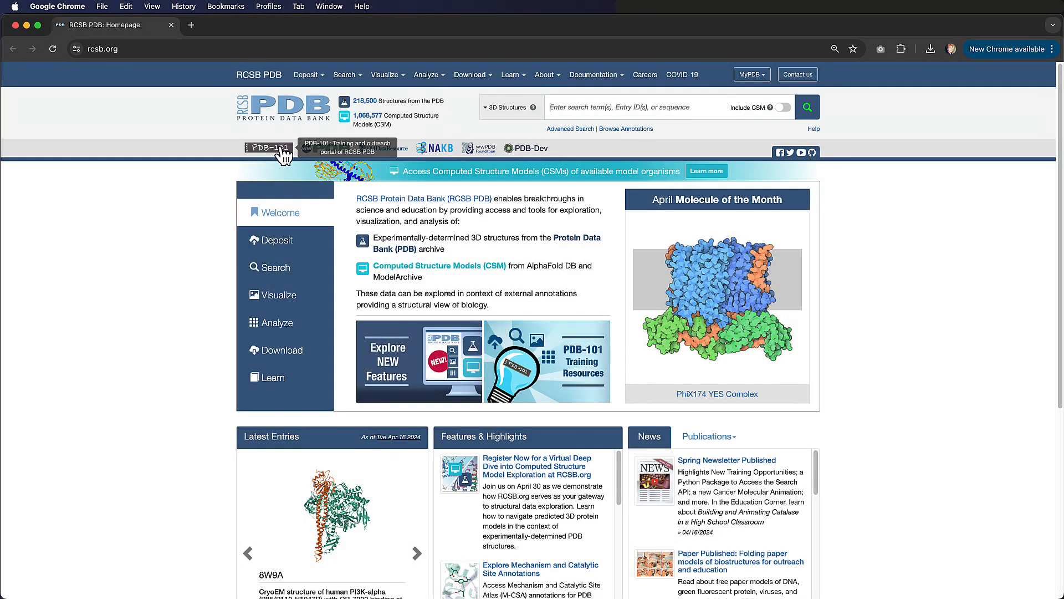
# - In Chrome, go from the RCSB PDB homepage to PDB-101 and open the Guide to Understanding PDB Data
pyautogui.click(283, 154)
pyautogui.click(433, 82)
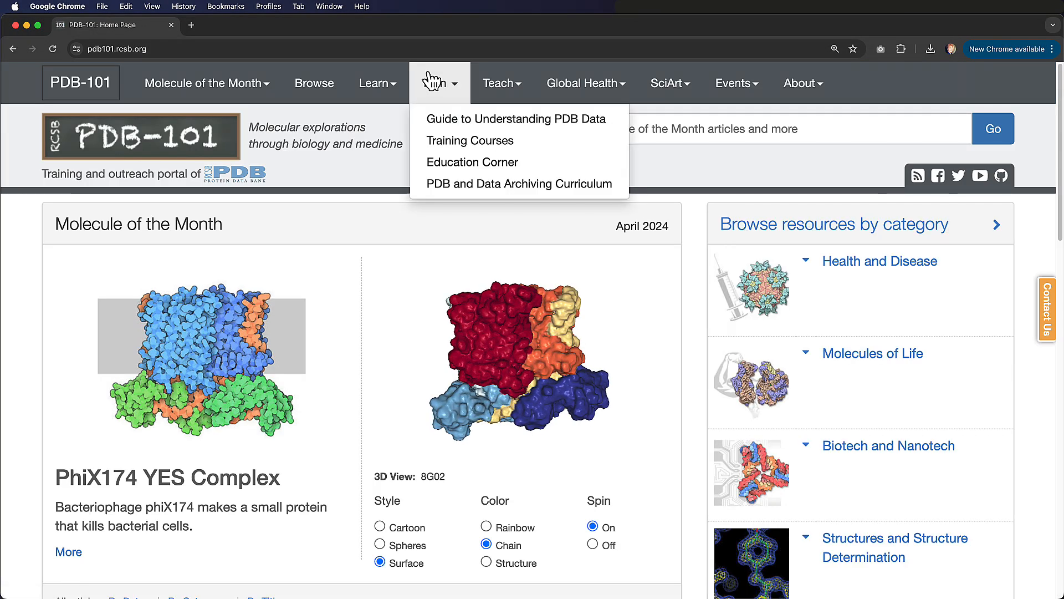
pyautogui.click(529, 119)
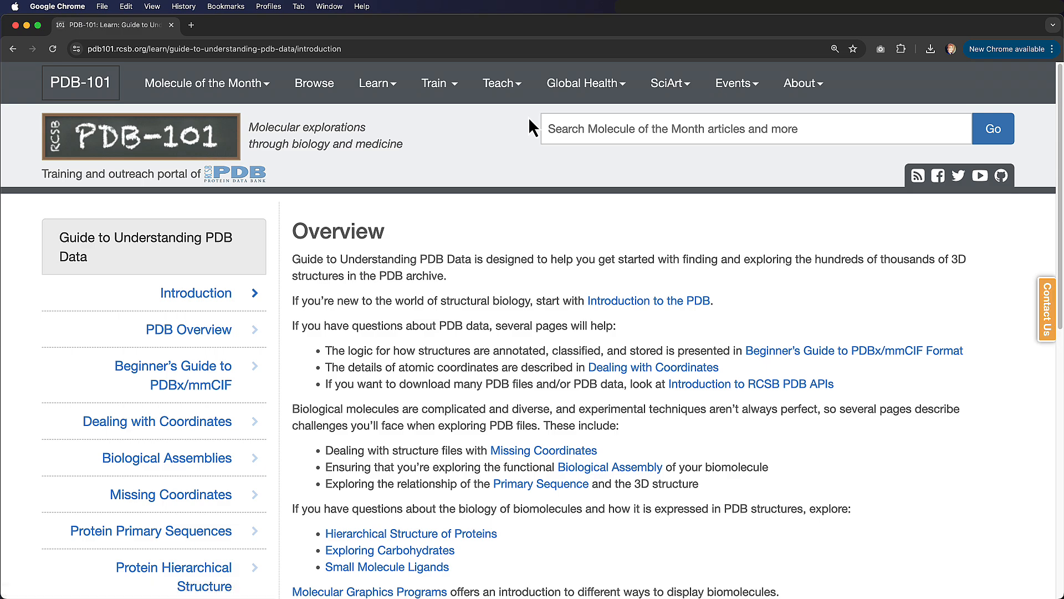
# - Return from the PDB-101 guide to PyMOL, show the command log, and identify the alternate-conformation residue ASN 132 near the ligand
pyautogui.moveTo(1060, 143); pyautogui.dragTo(1059, 252)
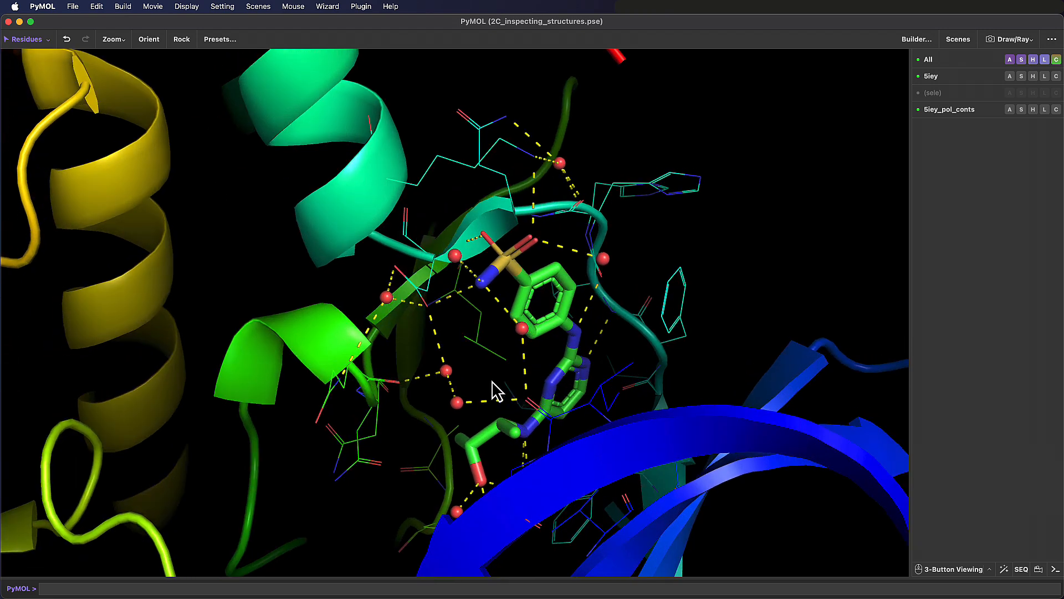
pyautogui.click(649, 194)
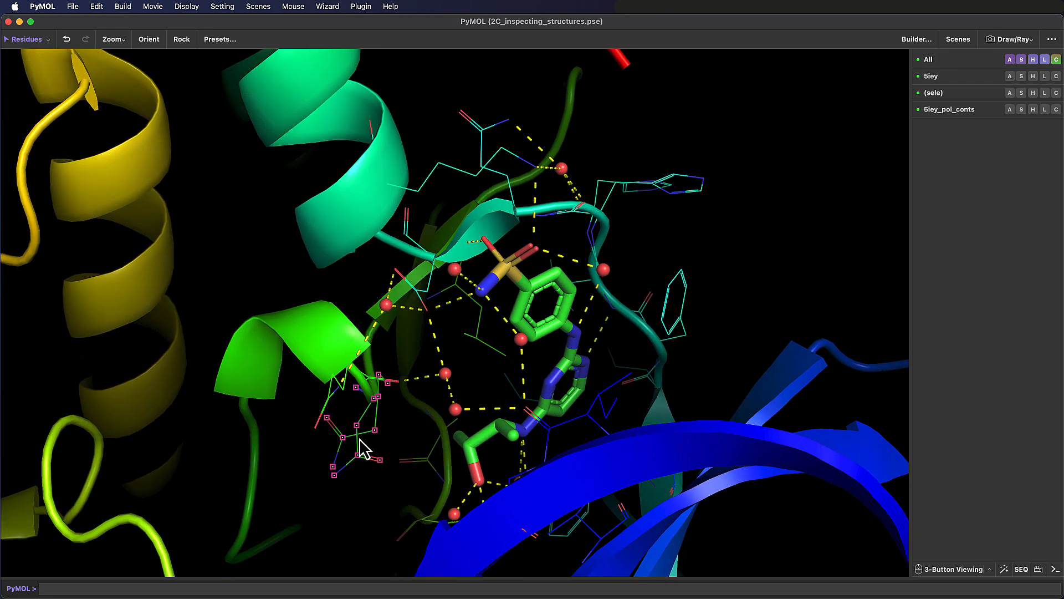
pyautogui.click(1055, 570)
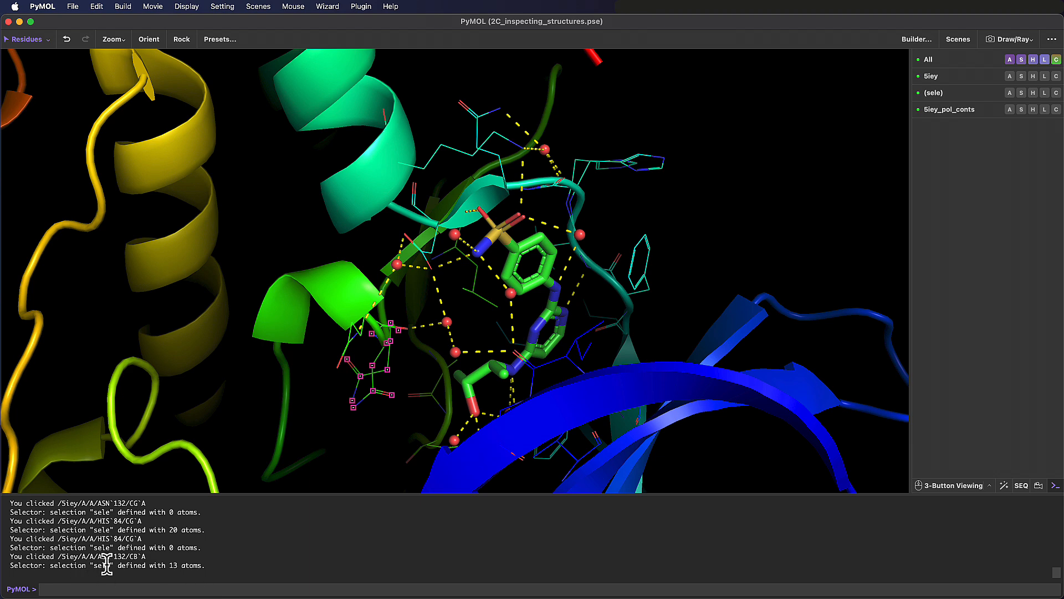
pyautogui.click(373, 372)
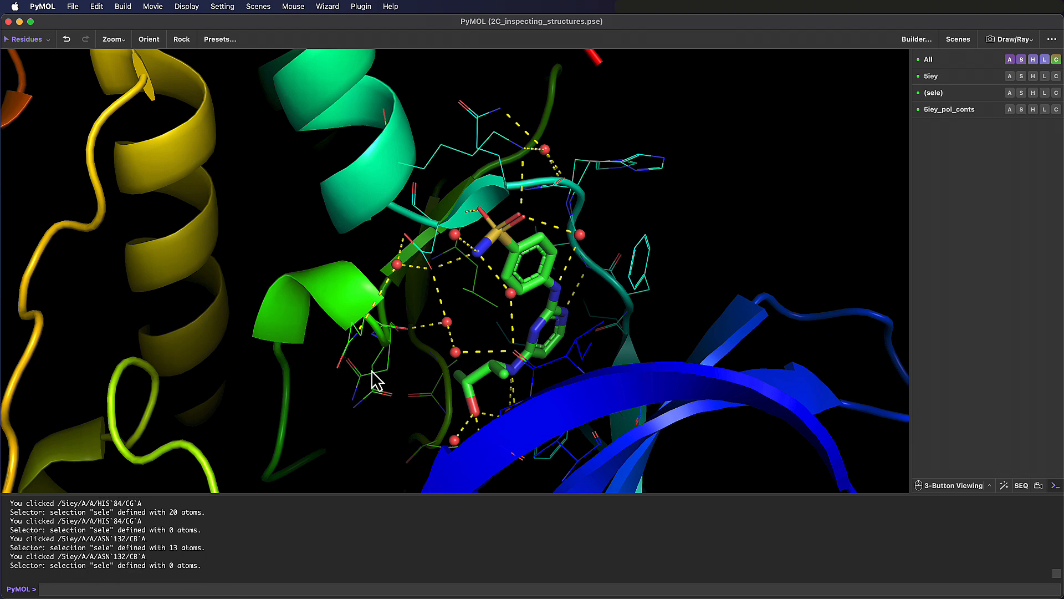
pyautogui.click(410, 390)
# - Identify the closely spaced waters HOH 1128, HOH 1107 and HOH 1123 near the ligand's hydroxyl group
pyautogui.moveTo(508, 440); pyautogui.dragTo(506, 322)
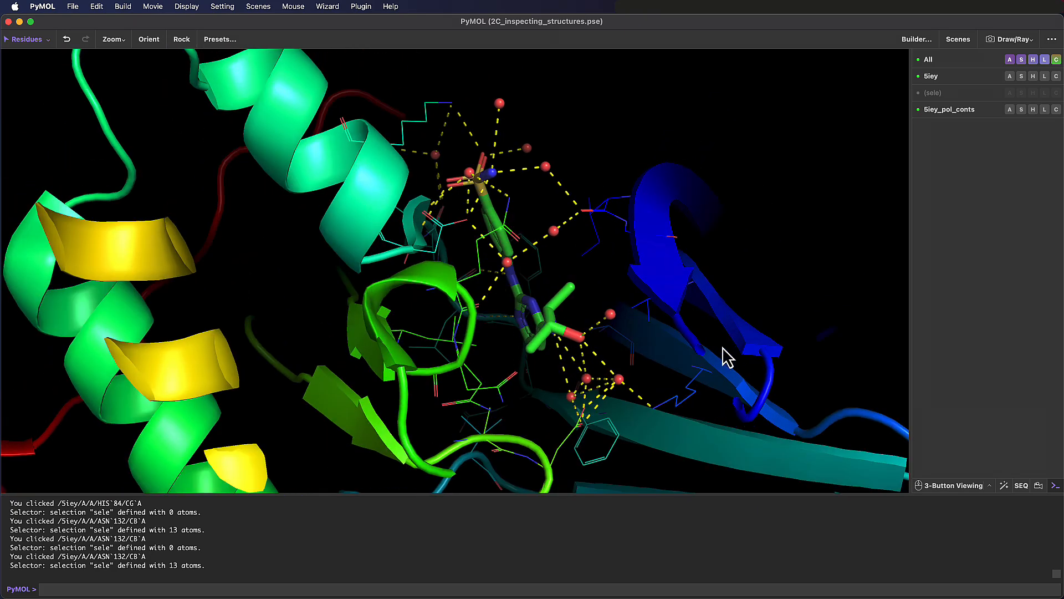
pyautogui.moveTo(723, 348); pyautogui.dragTo(702, 385)
pyautogui.moveTo(554, 358); pyautogui.dragTo(555, 388, button='right')
pyautogui.moveTo(572, 418); pyautogui.dragTo(558, 369, button='middle')
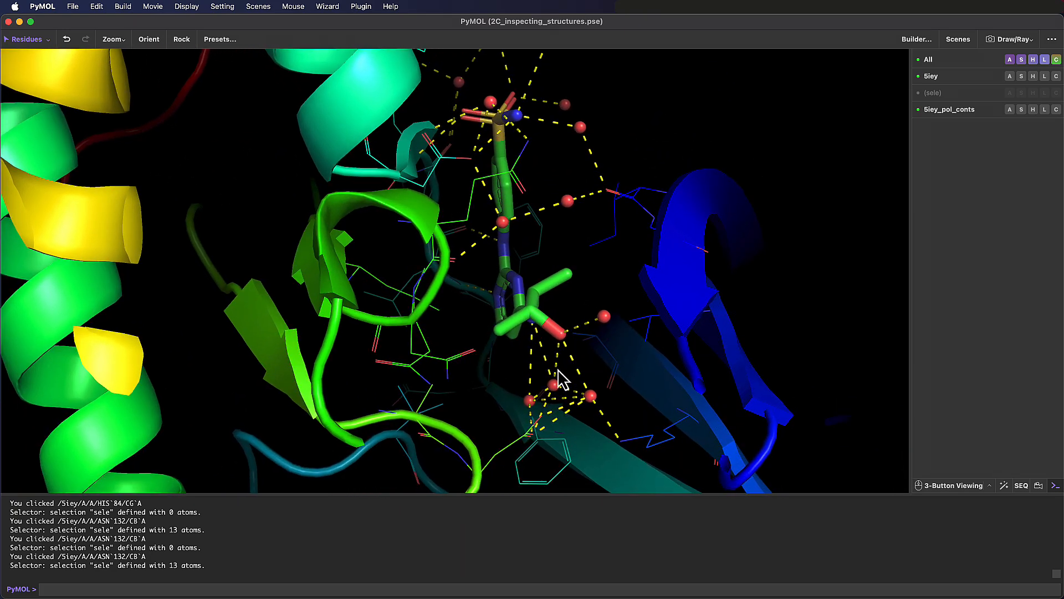
pyautogui.click(530, 401)
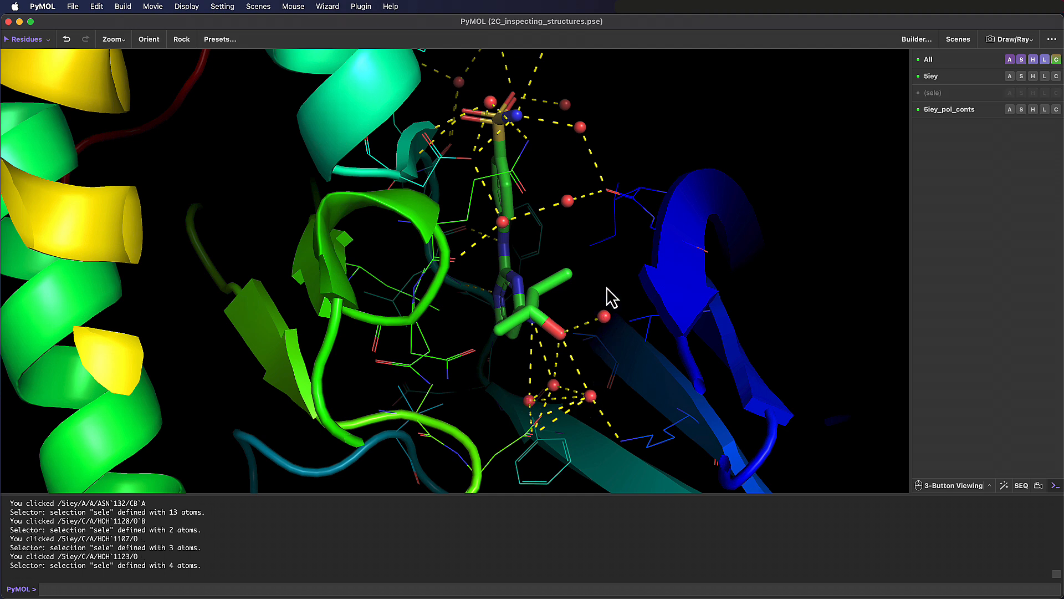
# - Measure the distances from water HOH 1128 conformer B to conformer A, HOH 1107 and HOH 1123 with the Measurement wizard
pyautogui.click(1004, 486)
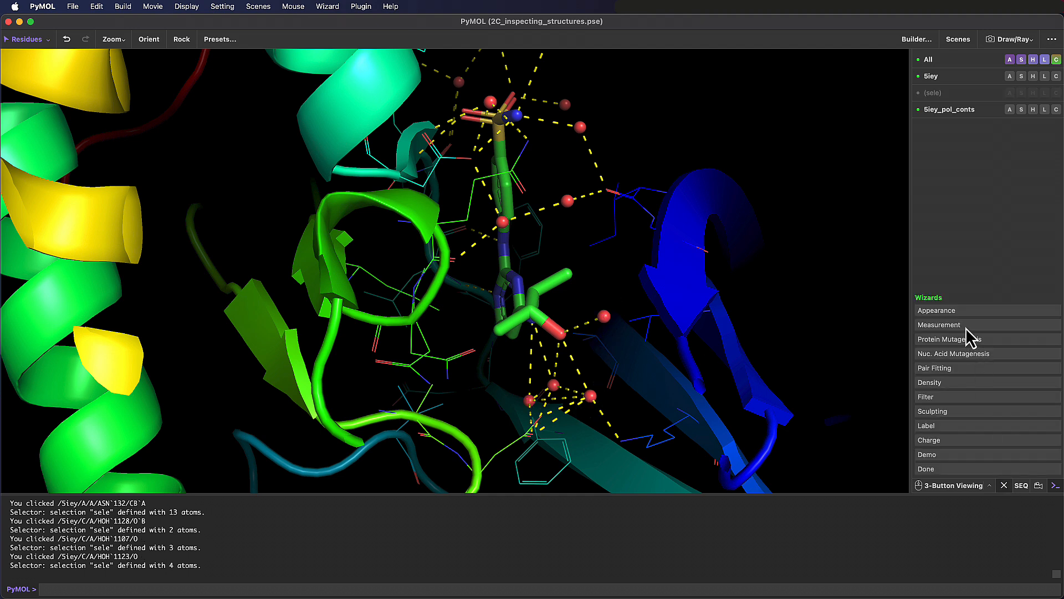
pyautogui.click(942, 325)
pyautogui.click(554, 386)
pyautogui.click(531, 402)
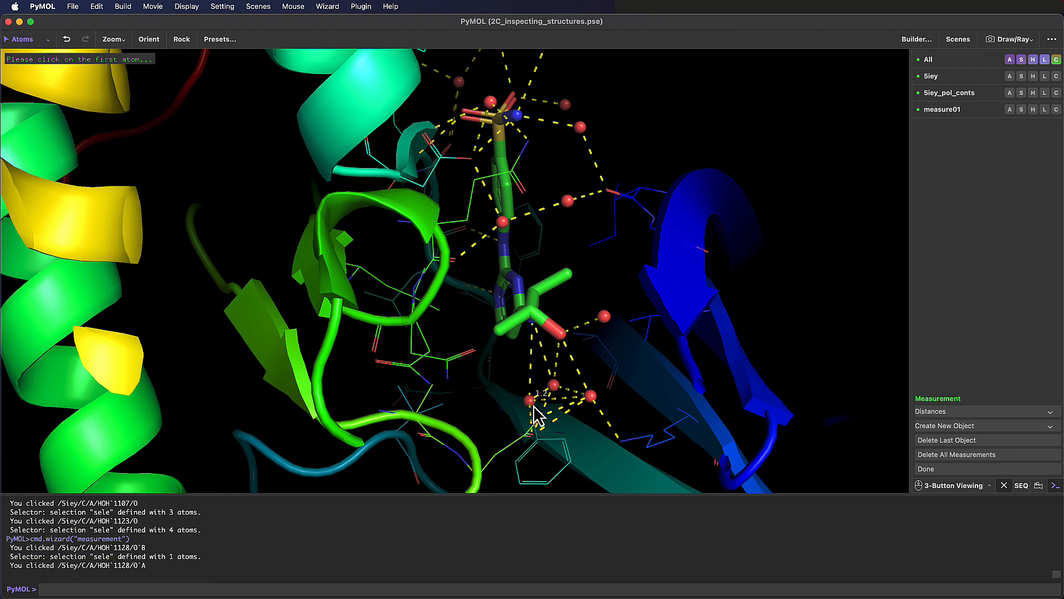
pyautogui.click(554, 385)
pyautogui.click(591, 395)
pyautogui.click(554, 384)
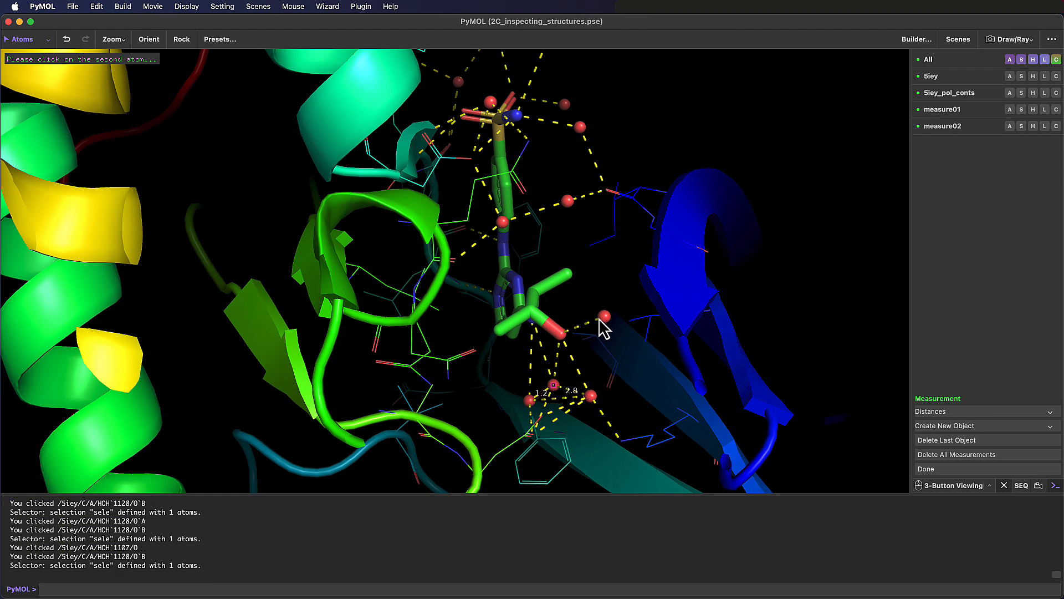
pyautogui.click(604, 316)
pyautogui.moveTo(560, 418)
pyautogui.mouseDown()
pyautogui.moveTo(543, 429)
pyautogui.moveTo(571, 427)
pyautogui.mouseUp()
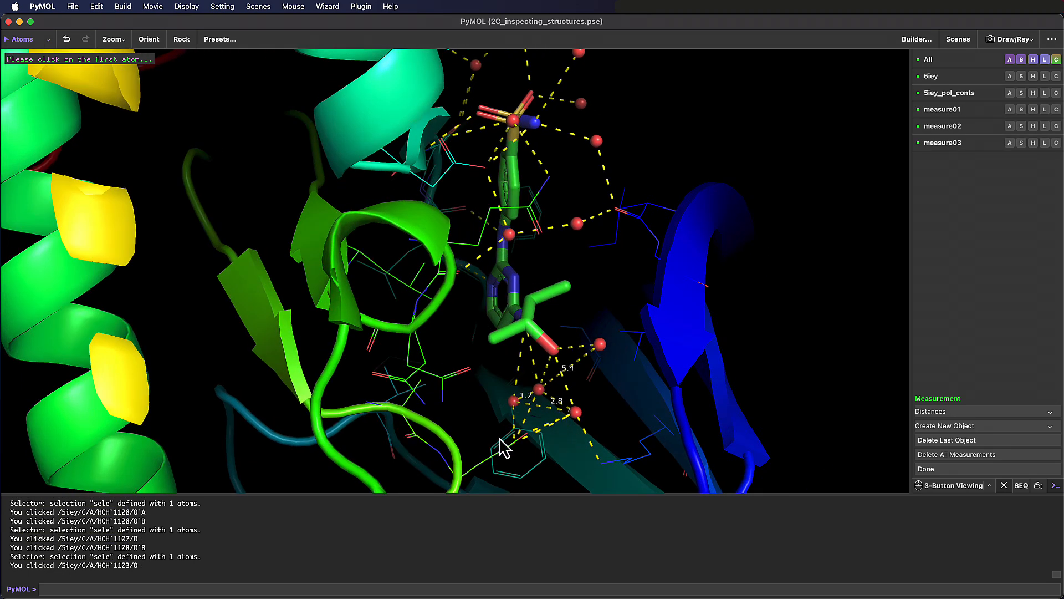
pyautogui.moveTo(500, 438); pyautogui.dragTo(502, 450)
pyautogui.click(969, 468)
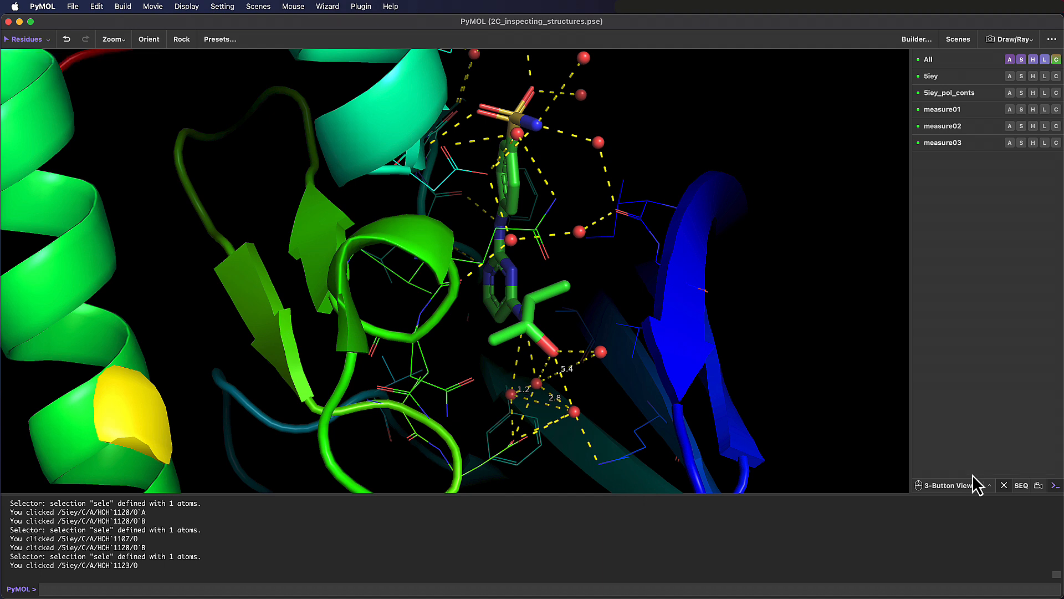
# - Hide the three distance measurements measure03, measure02 and measure01
pyautogui.click(944, 145)
pyautogui.click(950, 131)
pyautogui.click(945, 109)
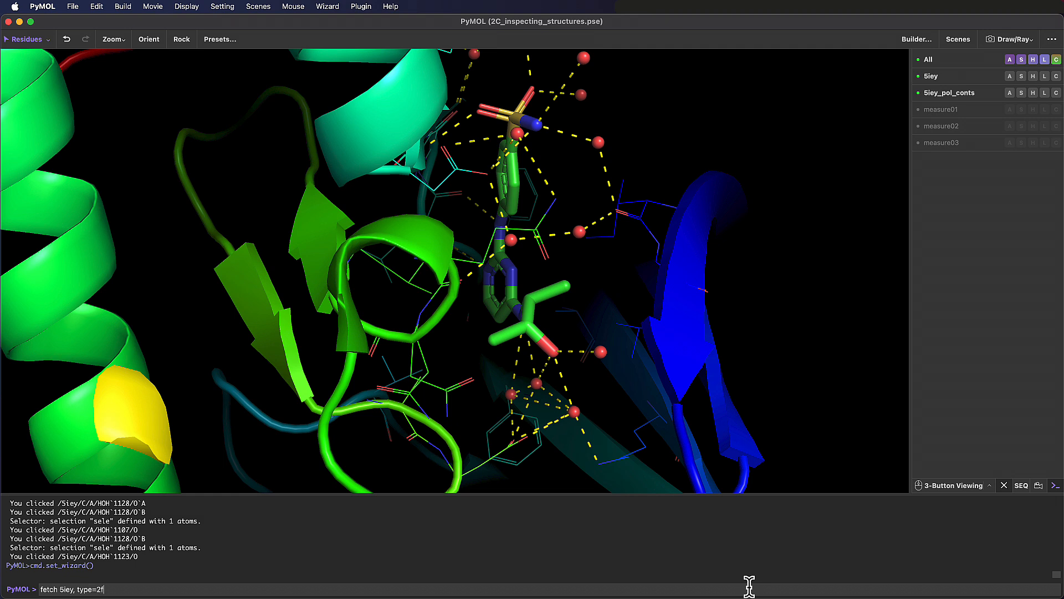
# - Load the electron density map with the command "fetch 5iey, type=2fofc" and show the whole protein
pyautogui.click(749, 588)
pyautogui.write('ofc')
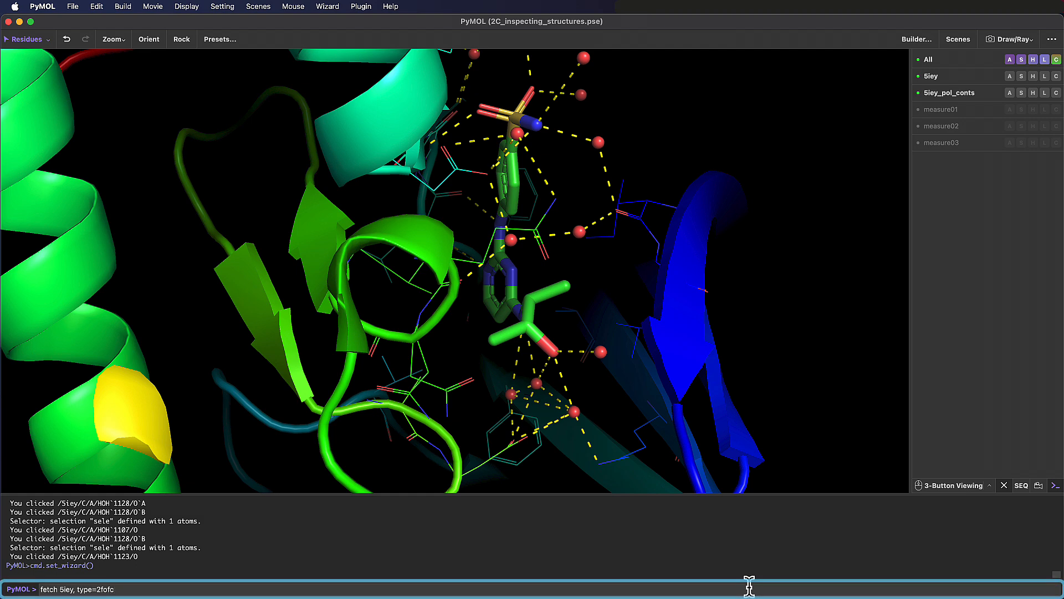
pyautogui.press('Return')
pyautogui.rightClick(668, 345)
pyautogui.click(671, 350)
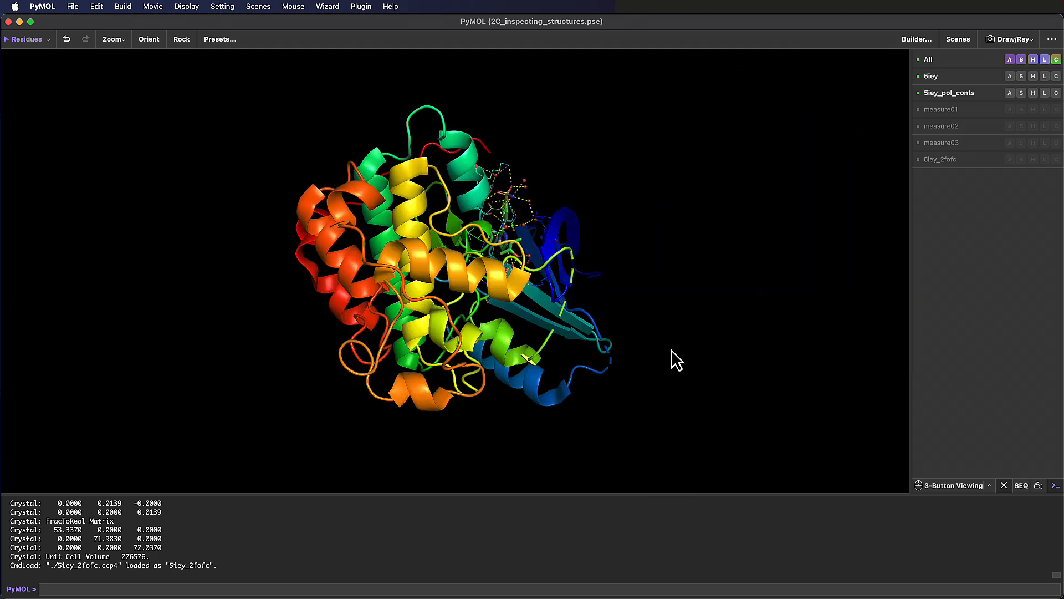
# - Start the Density wizard with the 5iey_2fofc map at 1.0 sigma and display the density mesh around the ligand
pyautogui.click(1003, 485)
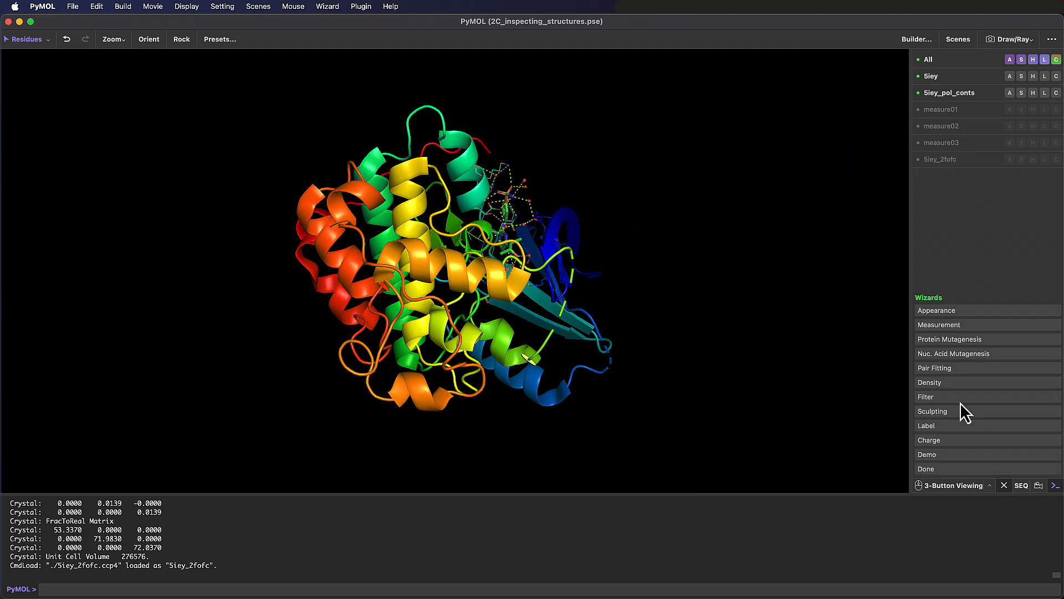
pyautogui.click(953, 384)
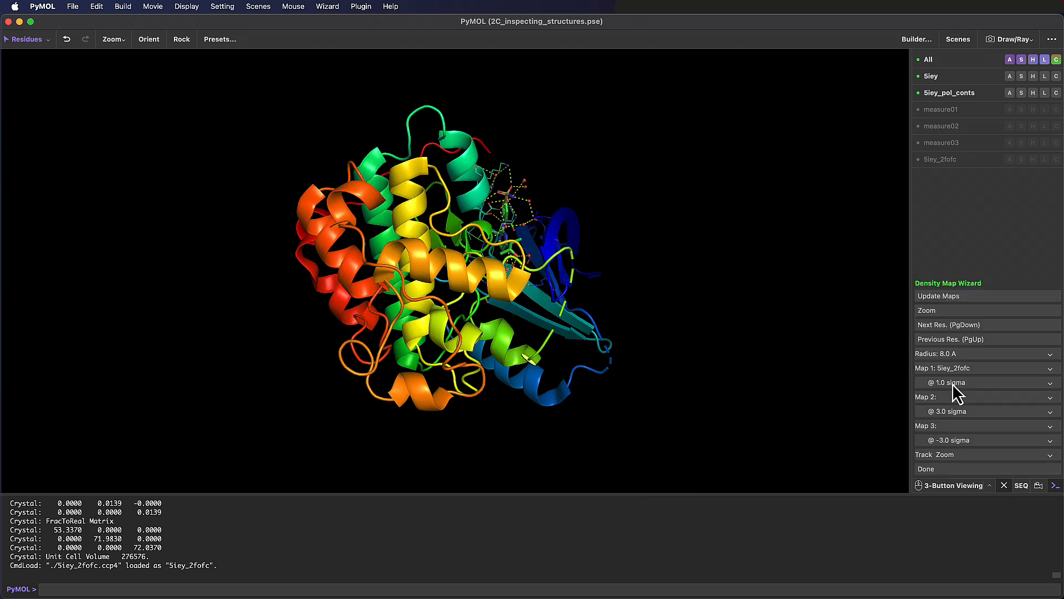
pyautogui.click(942, 311)
pyautogui.click(660, 191)
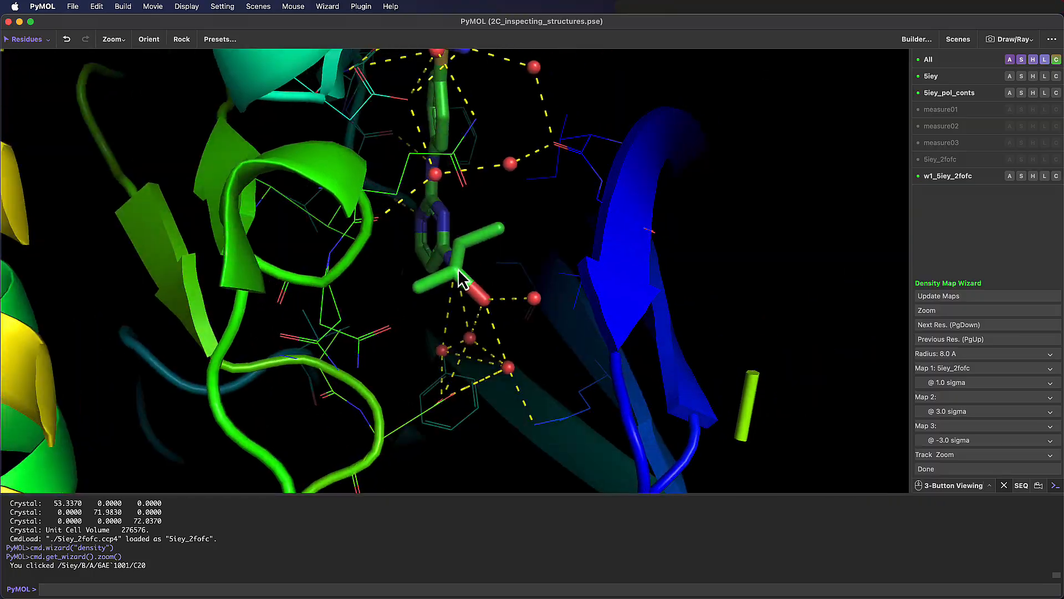
pyautogui.click(463, 278)
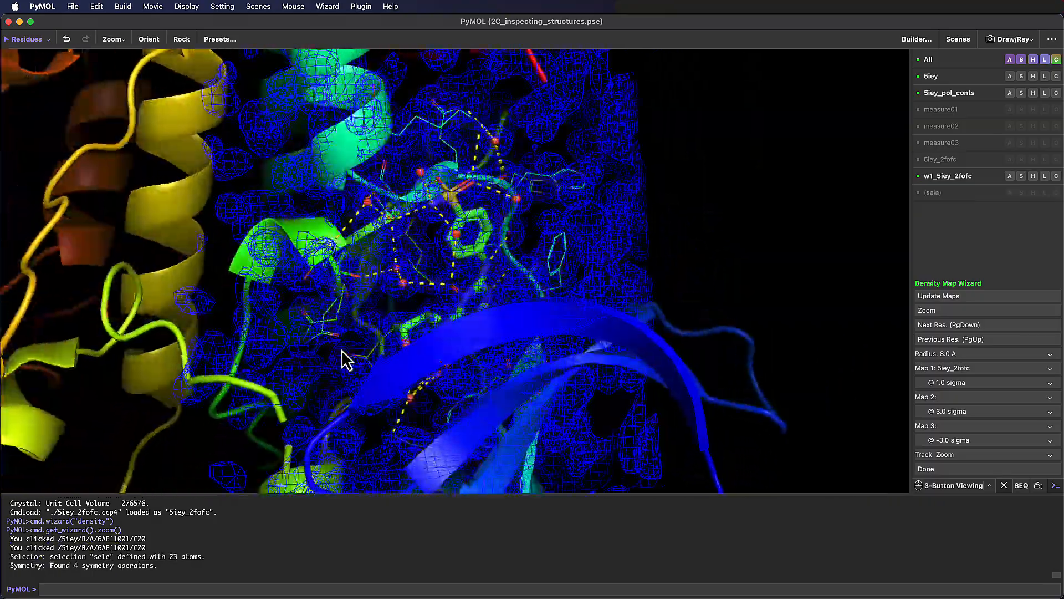
pyautogui.moveTo(342, 351); pyautogui.dragTo(452, 349)
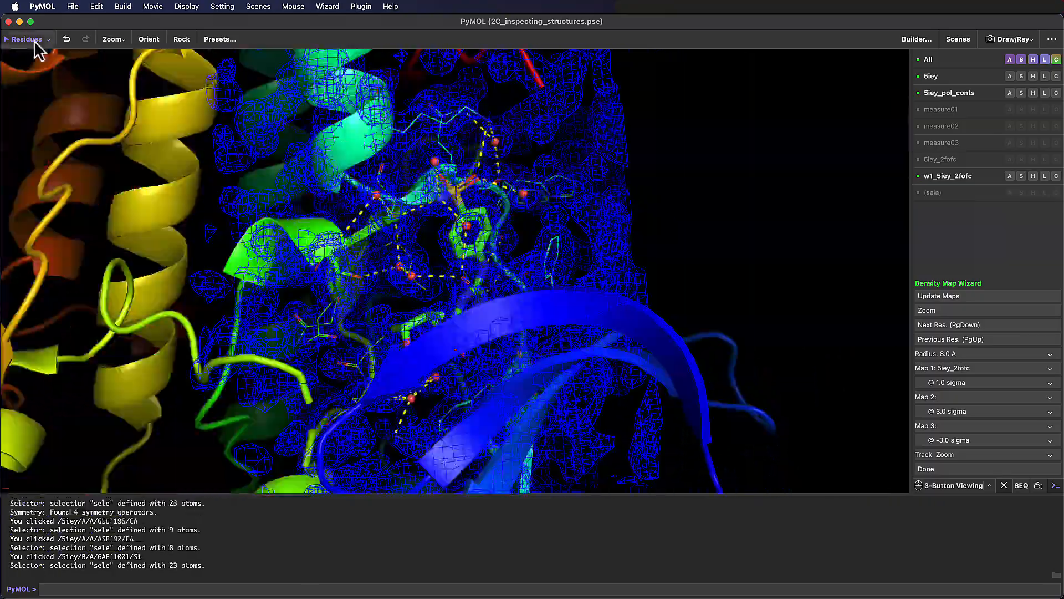
# - Set the selection mode to Chains and display the density mesh around the whole protein chain
pyautogui.click(34, 41)
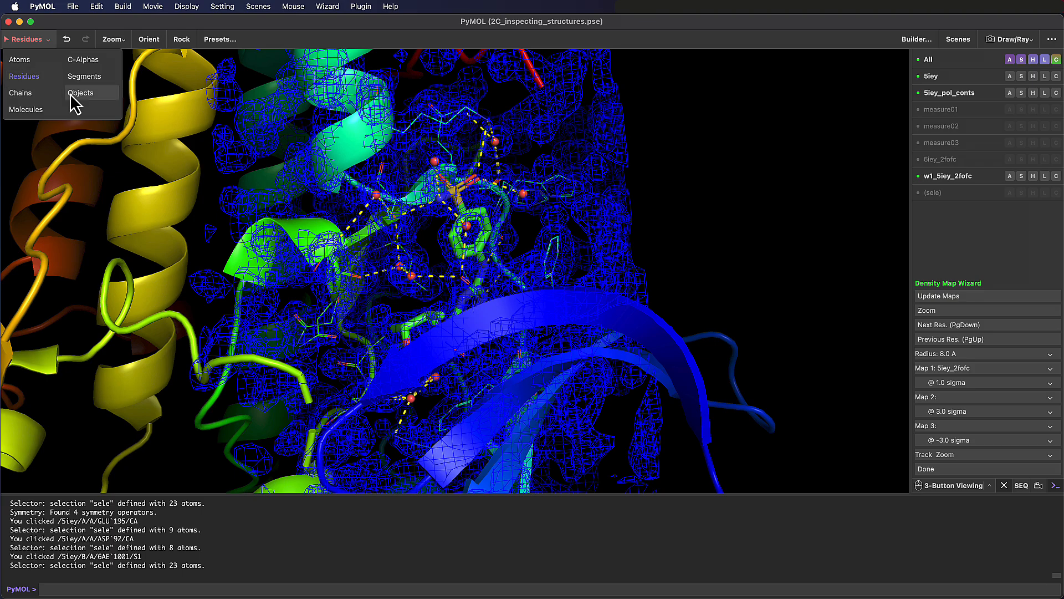
pyautogui.click(41, 94)
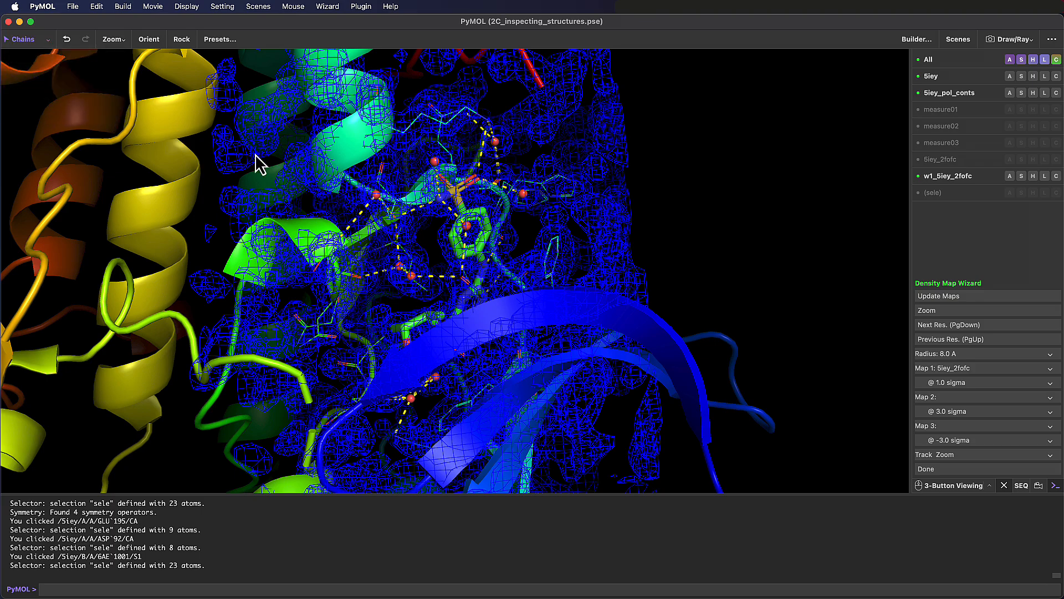
pyautogui.click(320, 239)
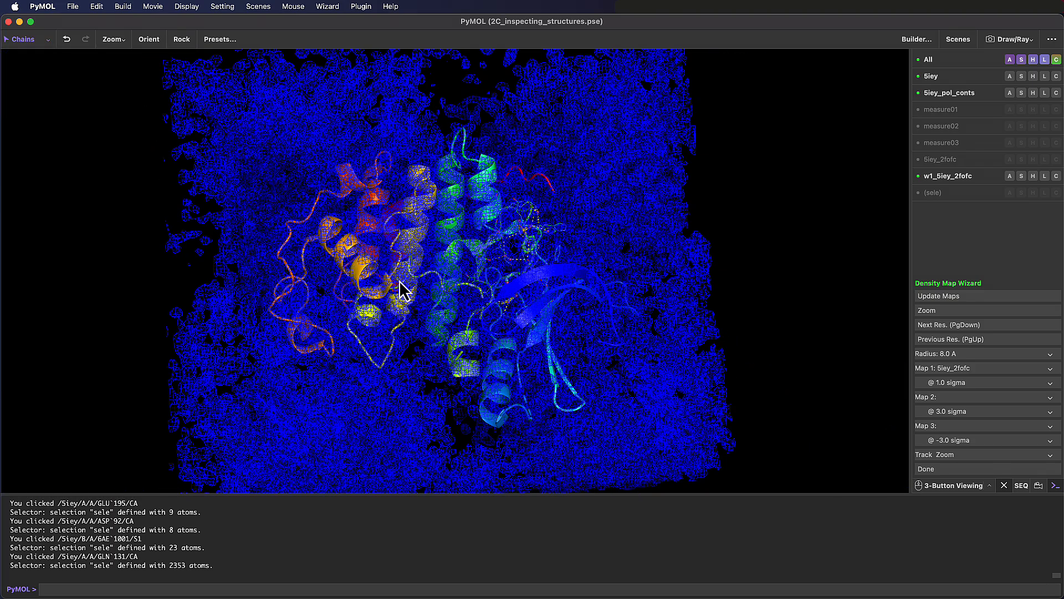
pyautogui.click(400, 281)
pyautogui.moveTo(399, 282); pyautogui.dragTo(439, 288)
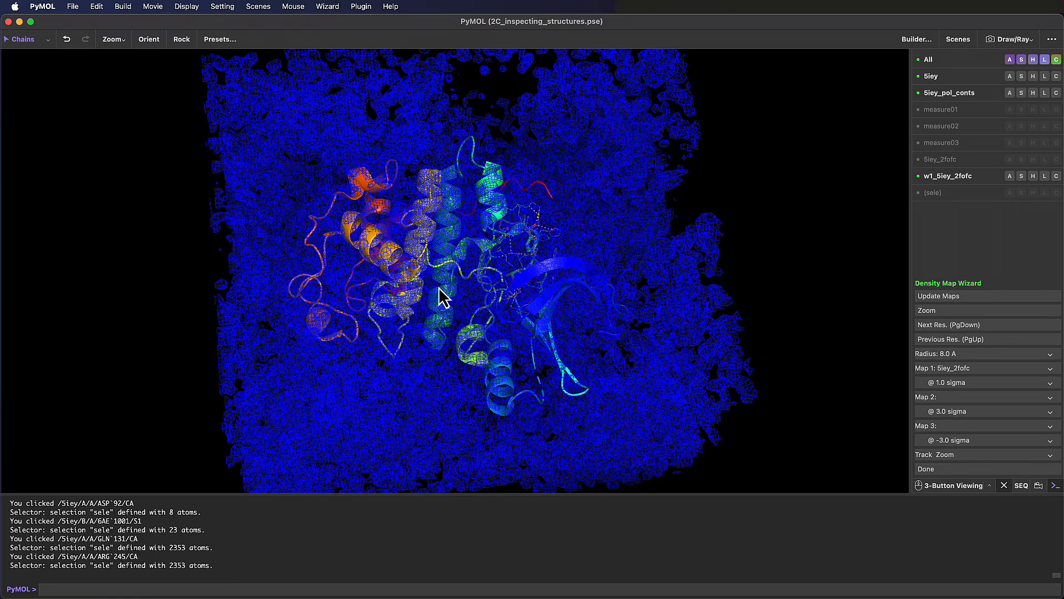
# - Set the selection mode back to Residues and display the density mesh around the ligand again
pyautogui.click(30, 42)
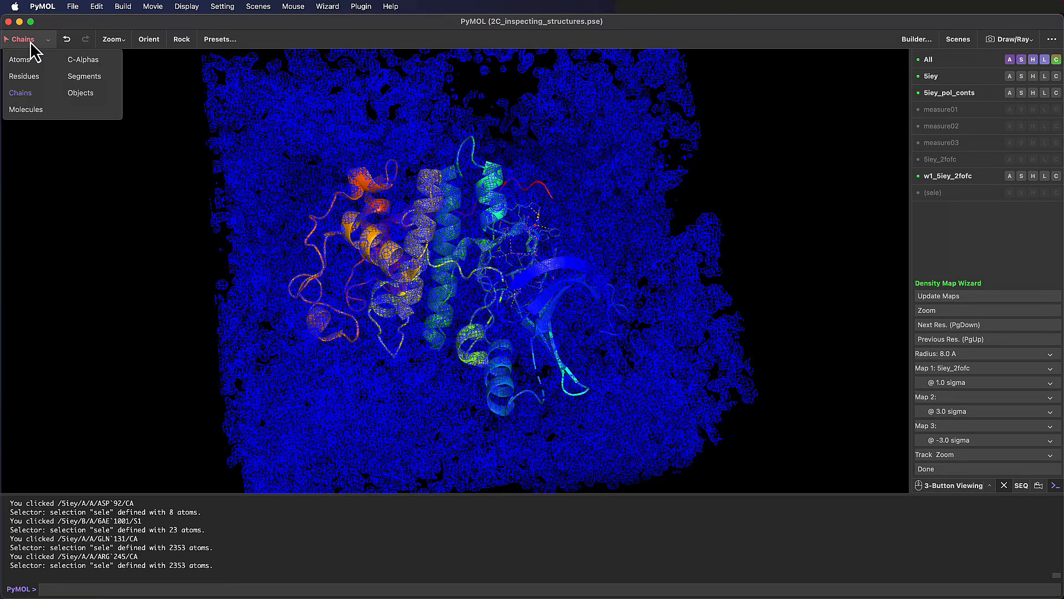
pyautogui.click(27, 77)
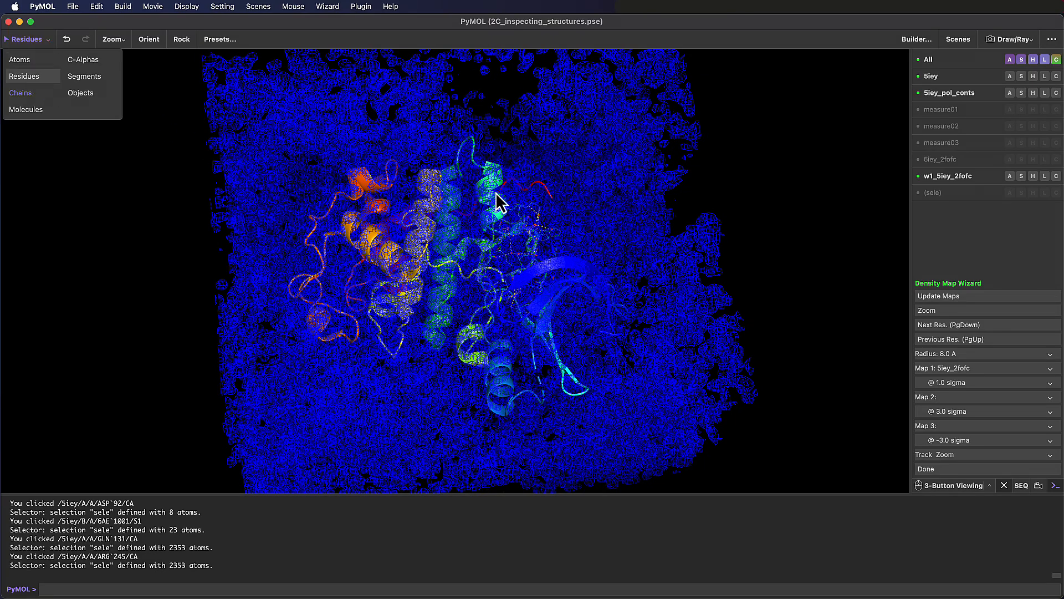
pyautogui.click(538, 244)
pyautogui.click(388, 332)
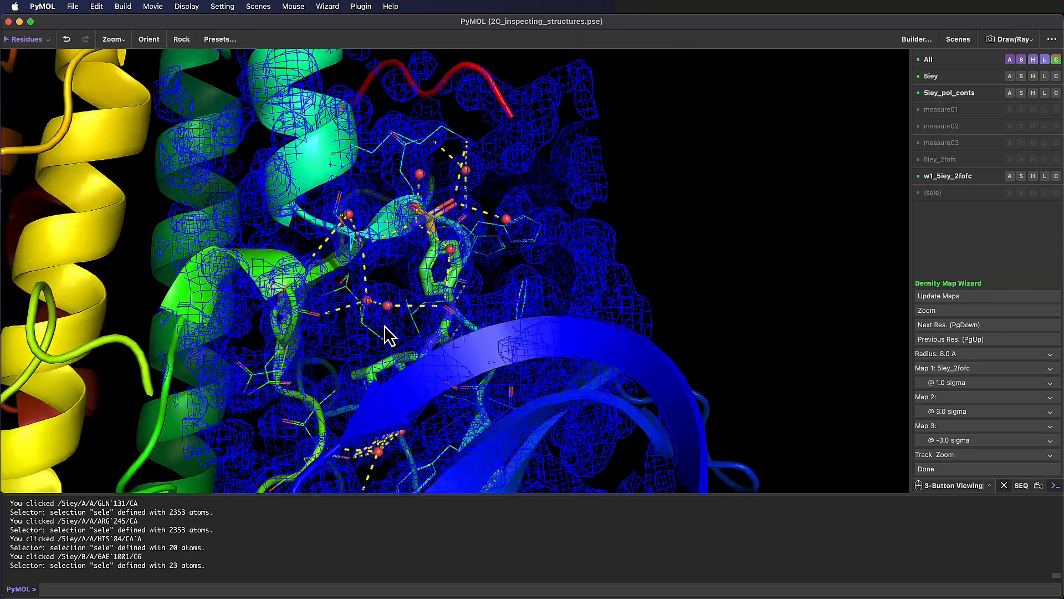
# - Set the selection mode to Atoms and display the density around individual waters near the ligand, including HOH 1145 and HOH 1128
pyautogui.click(26, 40)
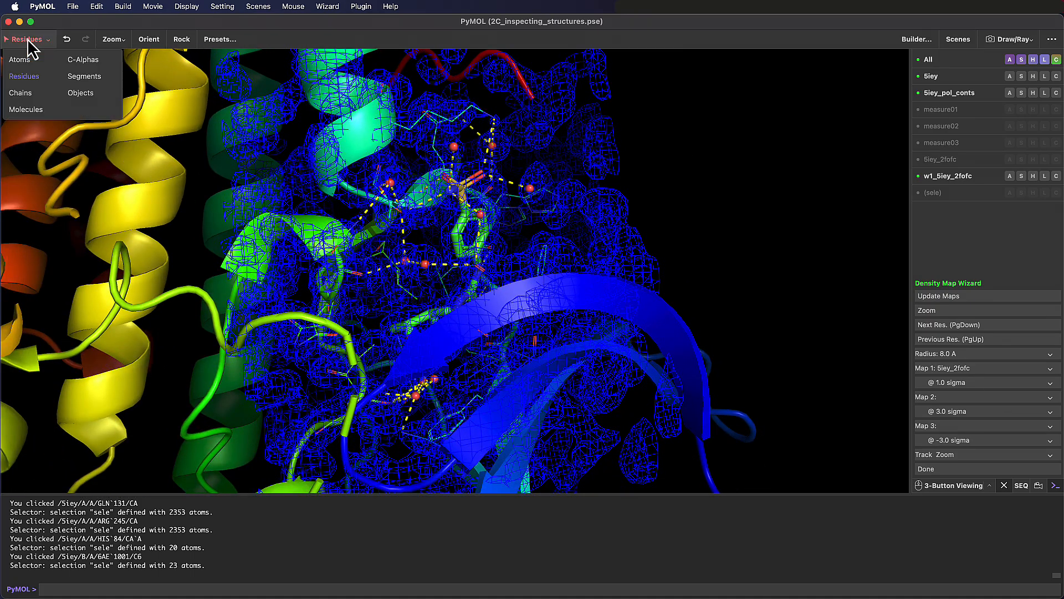
pyautogui.click(480, 216)
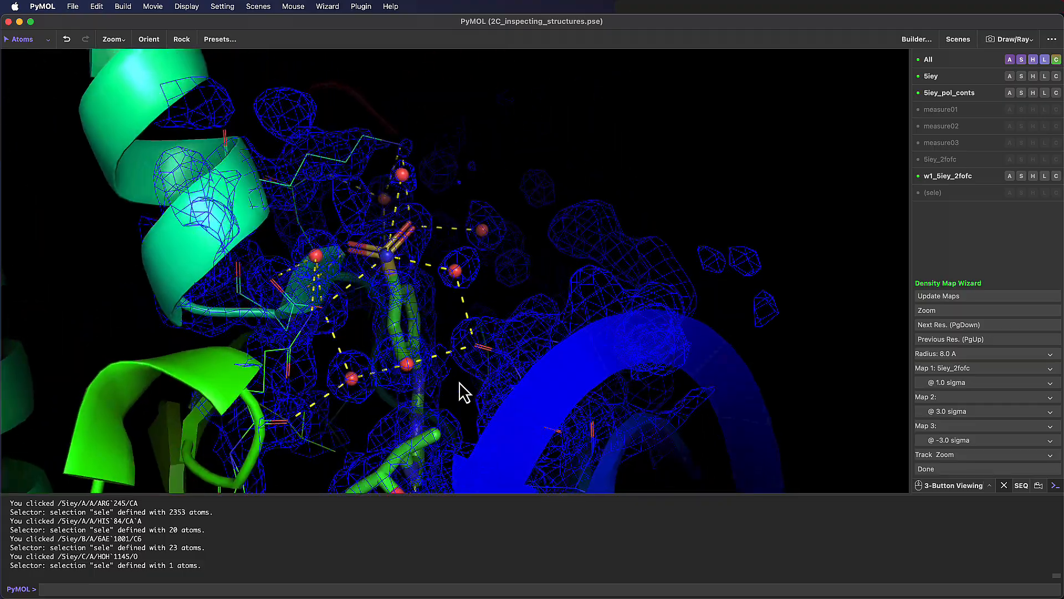
pyautogui.moveTo(459, 382); pyautogui.dragTo(416, 387)
pyautogui.moveTo(417, 387); pyautogui.dragTo(438, 232, button='middle')
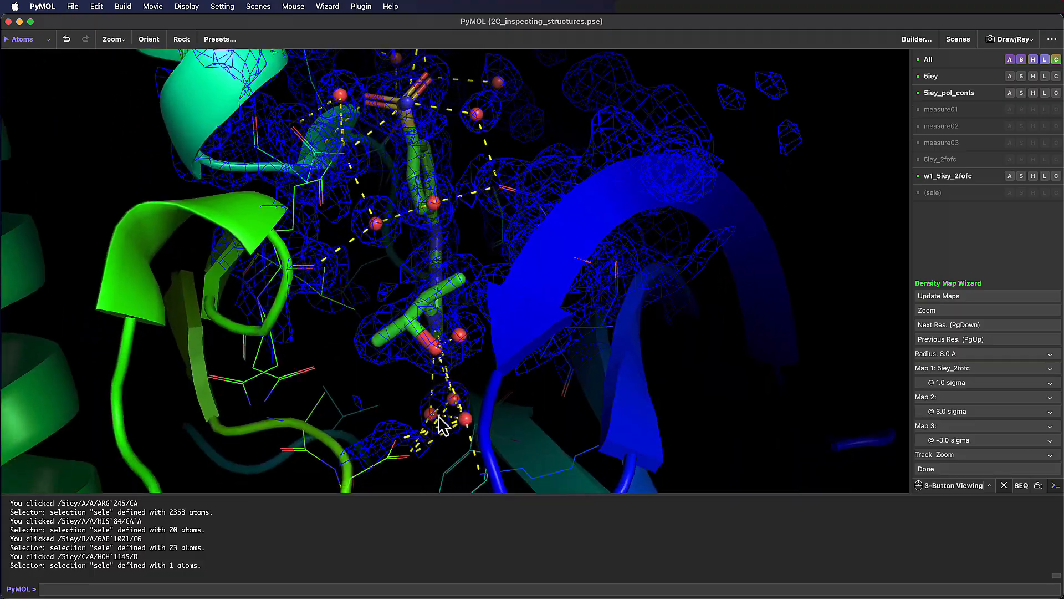
pyautogui.click(454, 404)
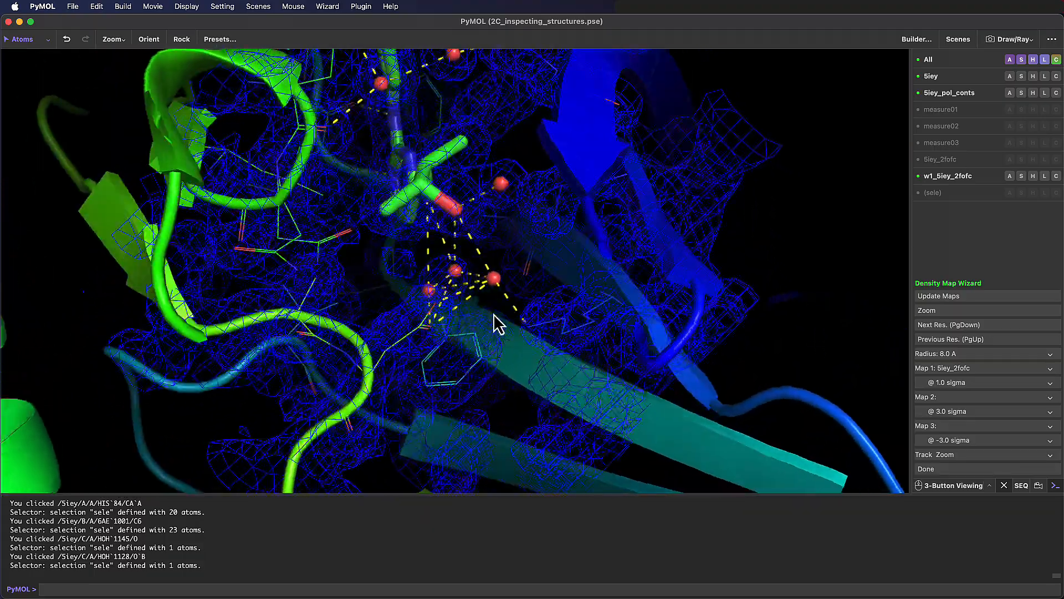
pyautogui.click(506, 277)
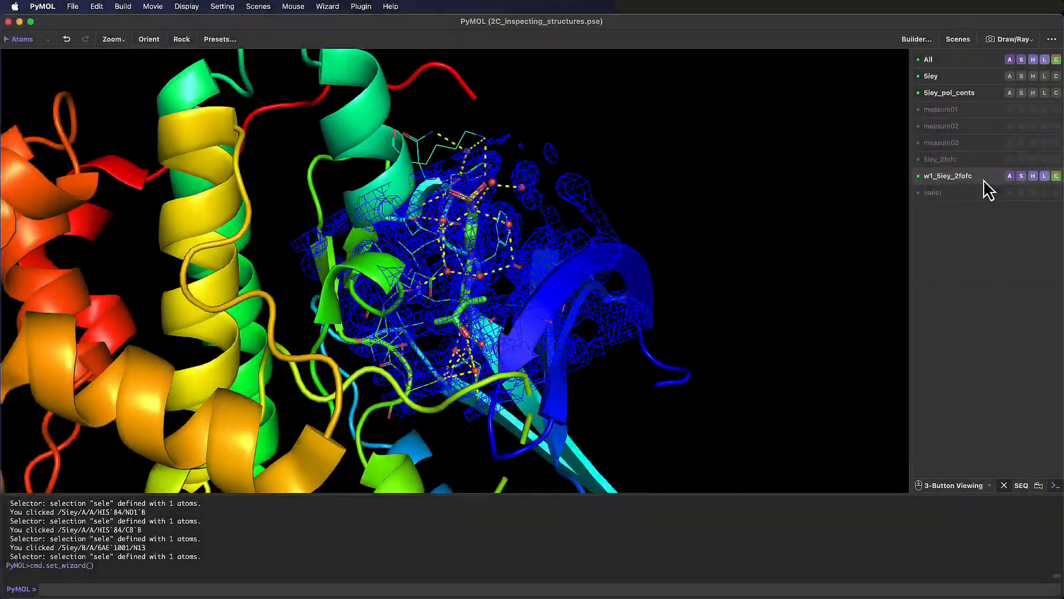
# - Toggle the w1_5iey_2fofc density mesh off and on, and hide the 5iey_pol_conts polar contacts
pyautogui.click(983, 180)
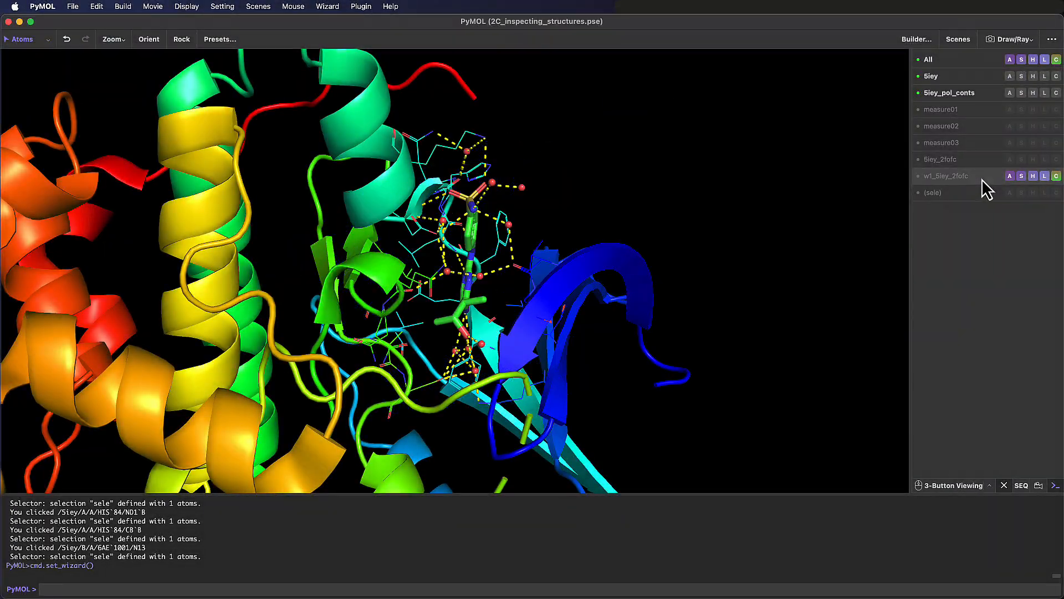
pyautogui.click(976, 98)
pyautogui.click(976, 178)
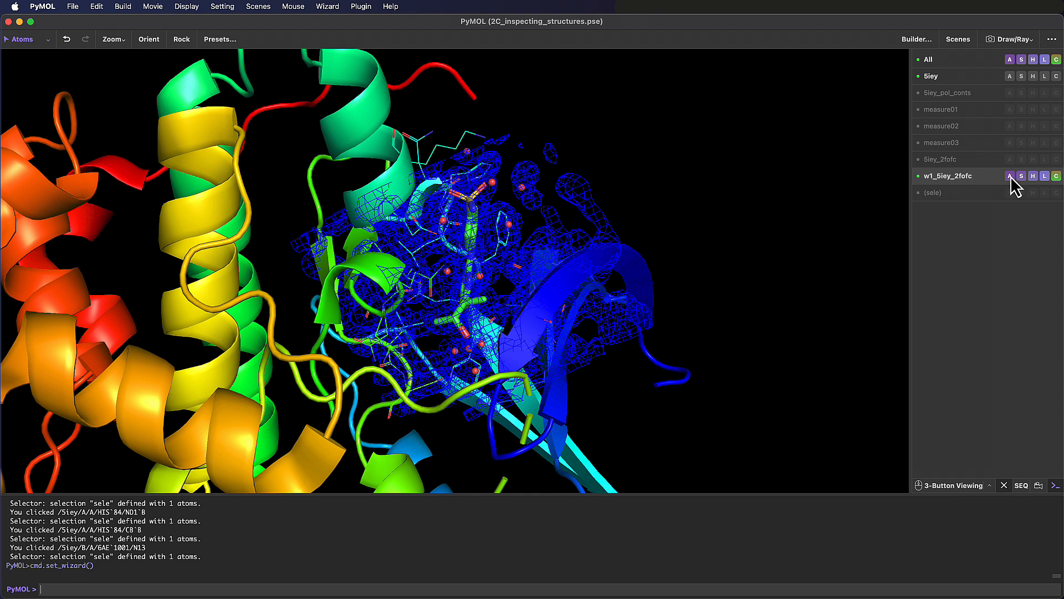
pyautogui.click(1010, 175)
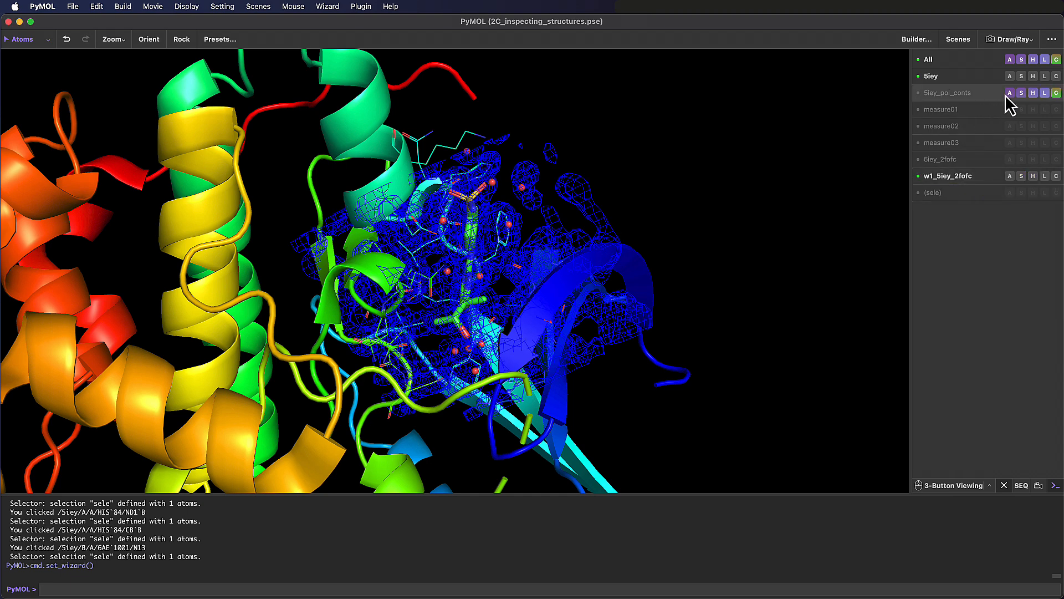
# - Show the 5iey_pol_conts polar contacts, and toggle the w1_5iey_2fofc density mesh off and back on
pyautogui.click(1010, 94)
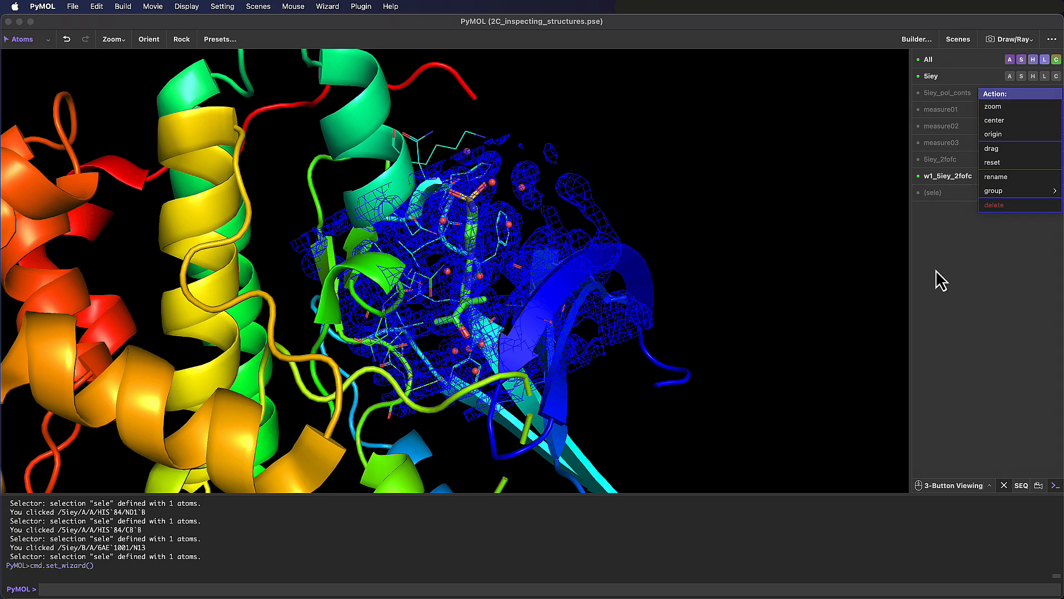
pyautogui.click(946, 94)
pyautogui.click(943, 176)
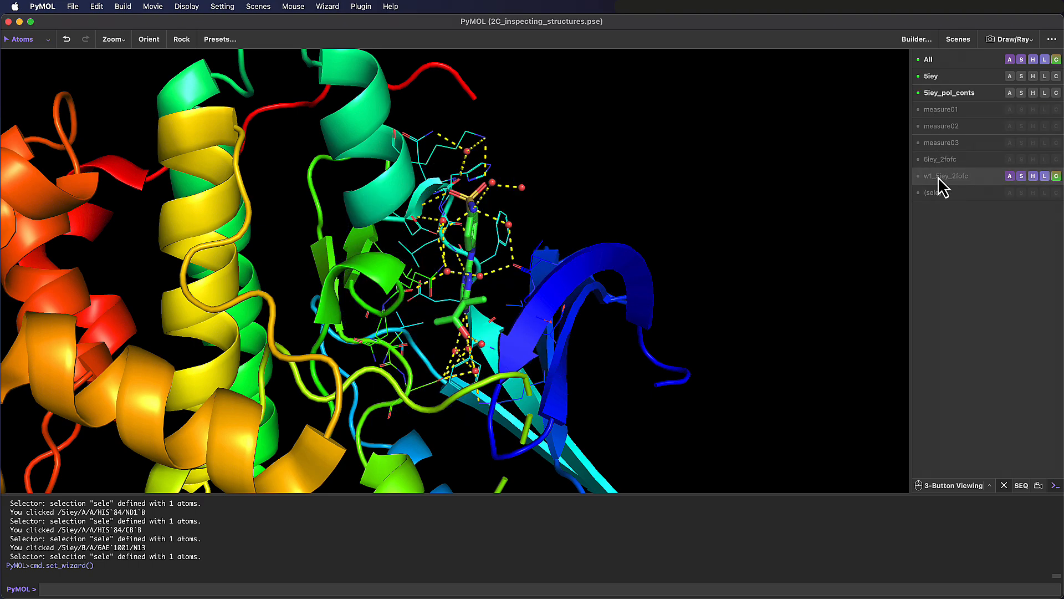
pyautogui.click(939, 177)
# - Start the Density wizard and display the density around residue ASN 132 and the water below the ligand
pyautogui.moveTo(444, 421); pyautogui.dragTo(472, 400)
pyautogui.moveTo(447, 349); pyautogui.dragTo(464, 431, button='right')
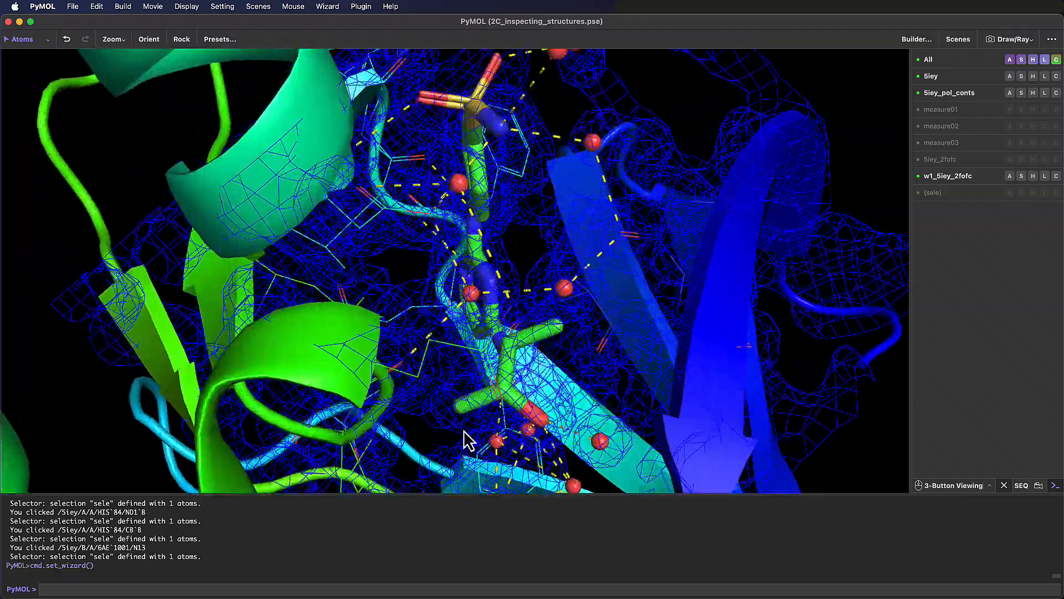
pyautogui.moveTo(464, 432); pyautogui.dragTo(464, 272, button='middle')
pyautogui.click(572, 331)
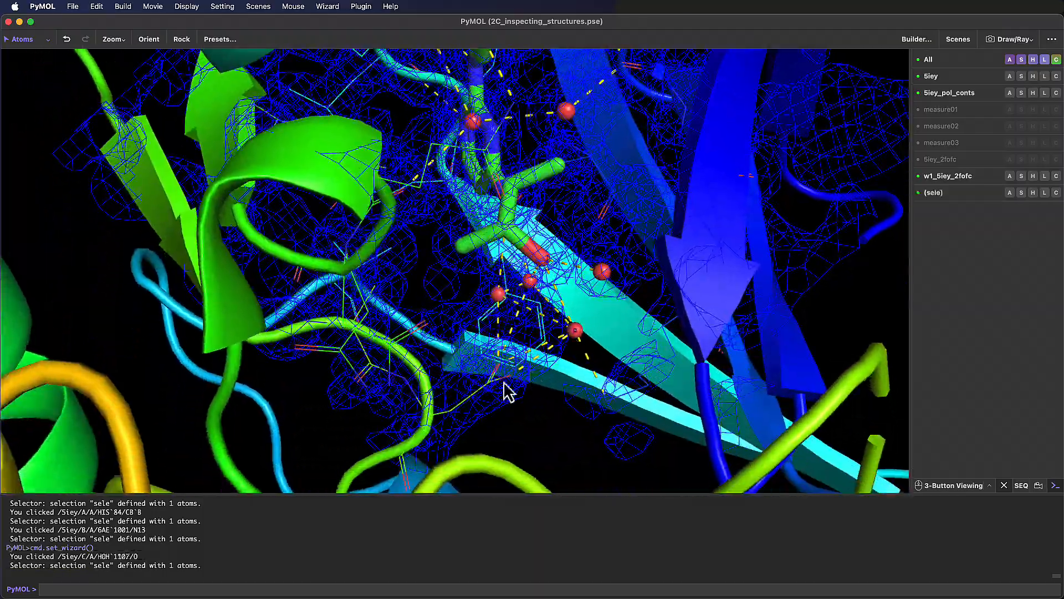
pyautogui.moveTo(573, 332); pyautogui.dragTo(488, 421)
pyautogui.click(1004, 485)
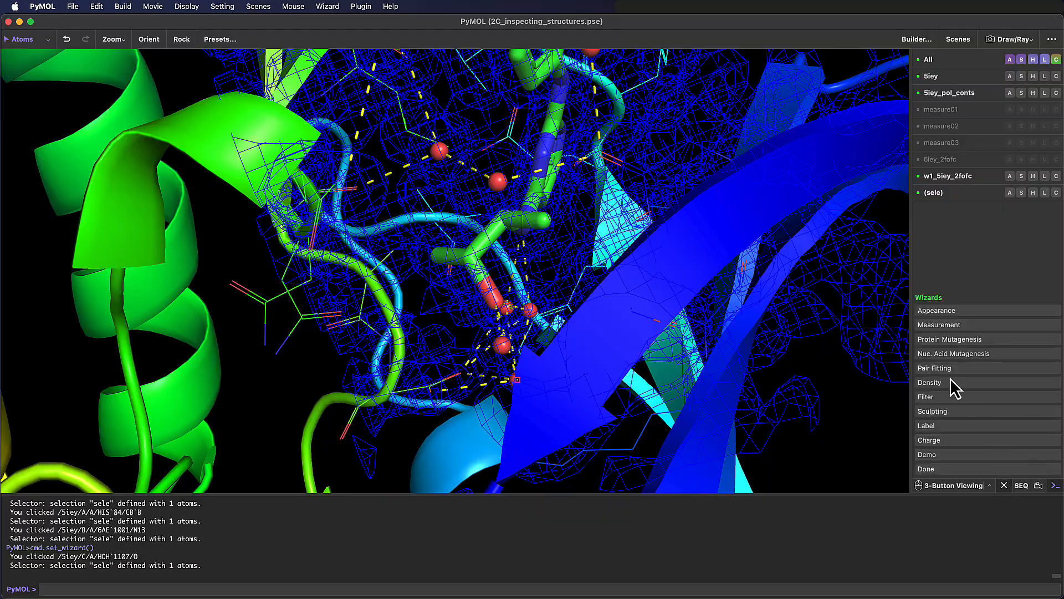
pyautogui.click(949, 387)
pyautogui.click(270, 316)
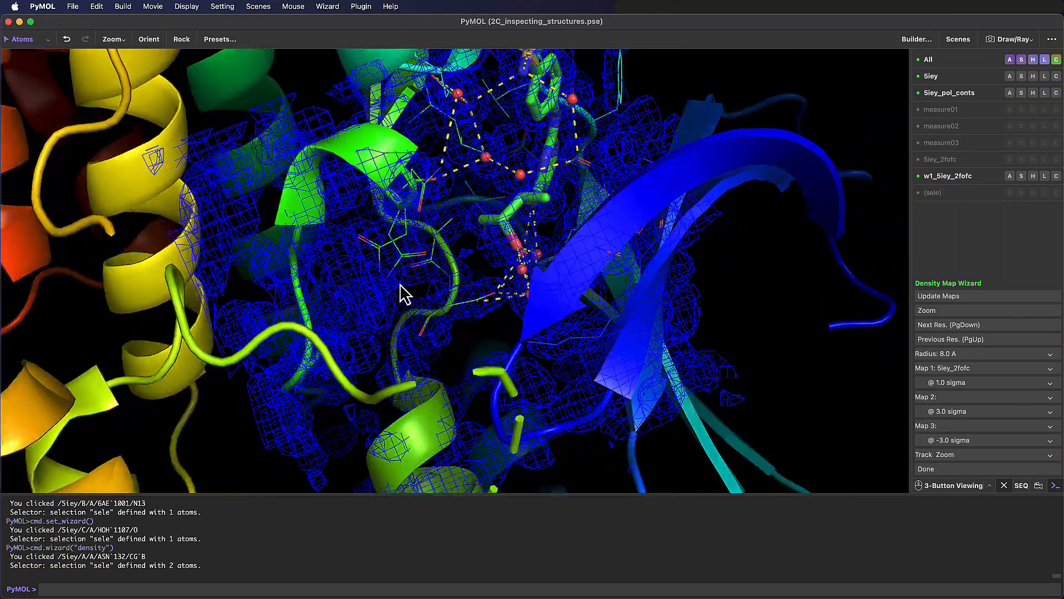
pyautogui.moveTo(511, 335); pyautogui.dragTo(531, 310)
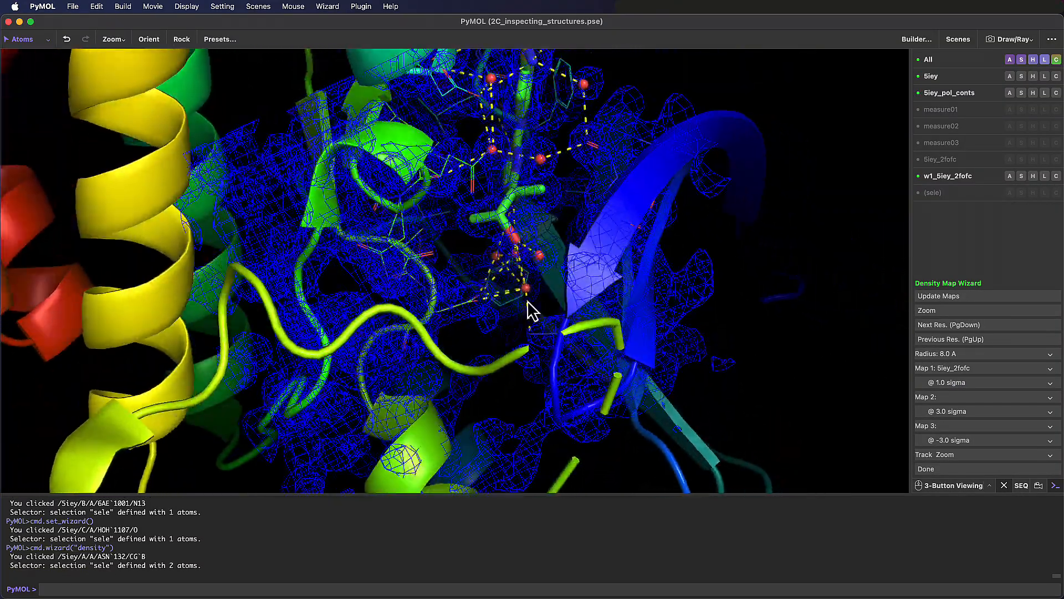
pyautogui.click(526, 290)
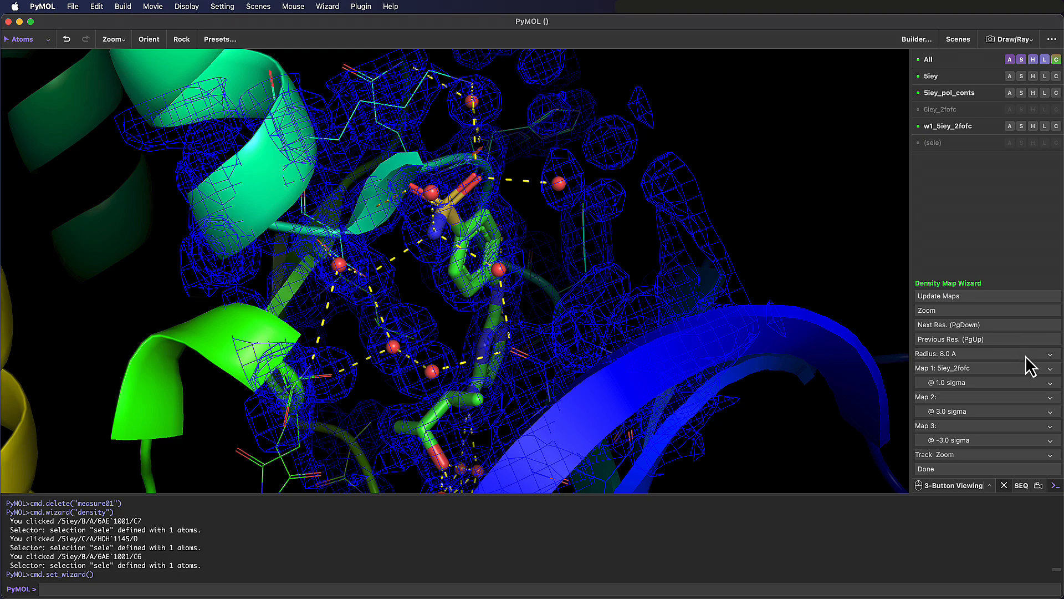
# - Set the density map radius to 10 Å and display the mesh around ASN 132 and around ligand 6AE 1001
pyautogui.click(1026, 357)
pyautogui.click(937, 428)
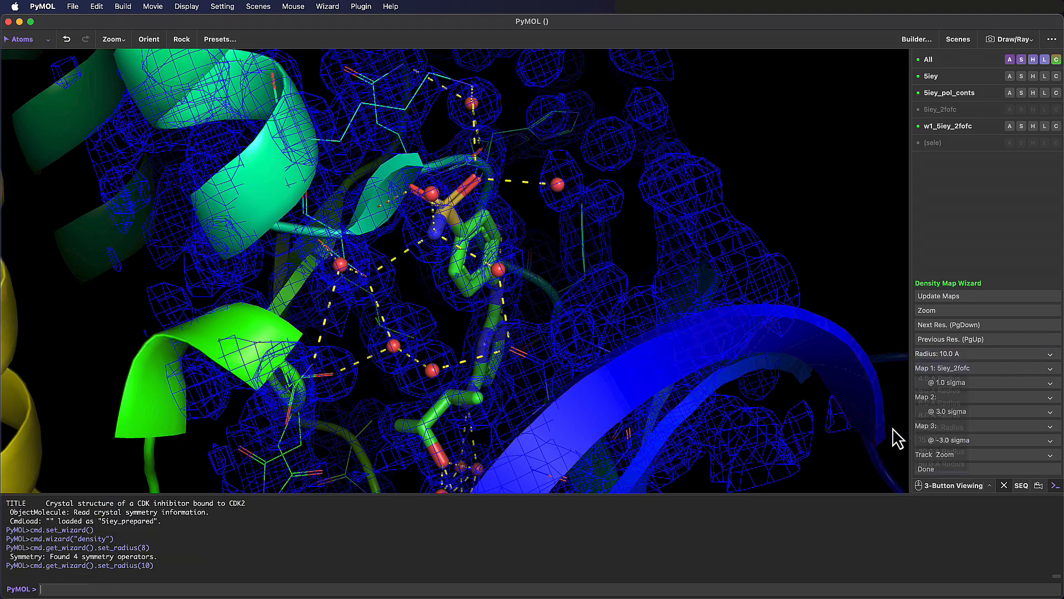
pyautogui.click(316, 428)
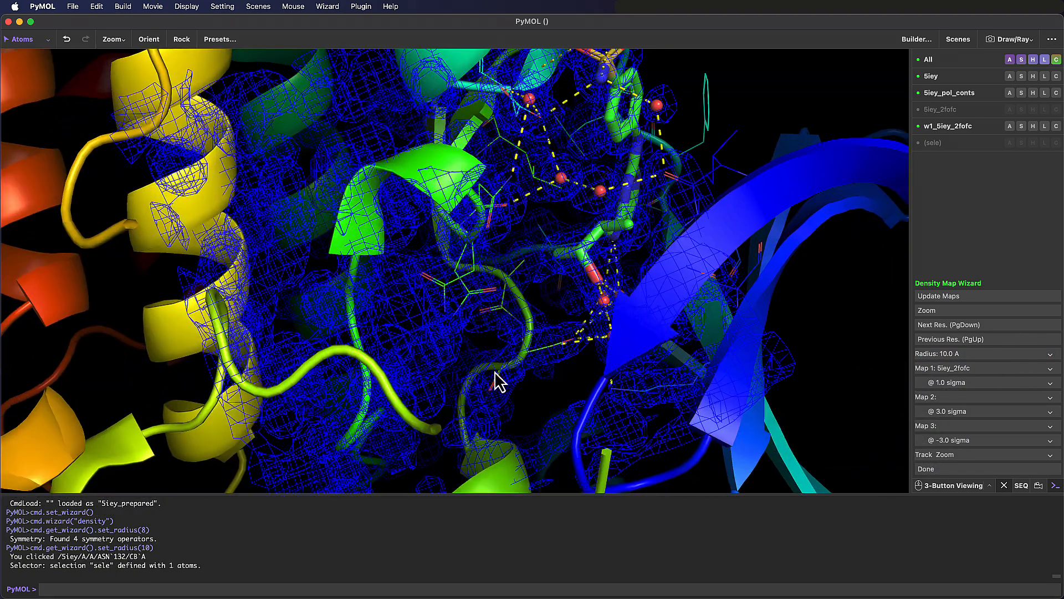
pyautogui.click(614, 235)
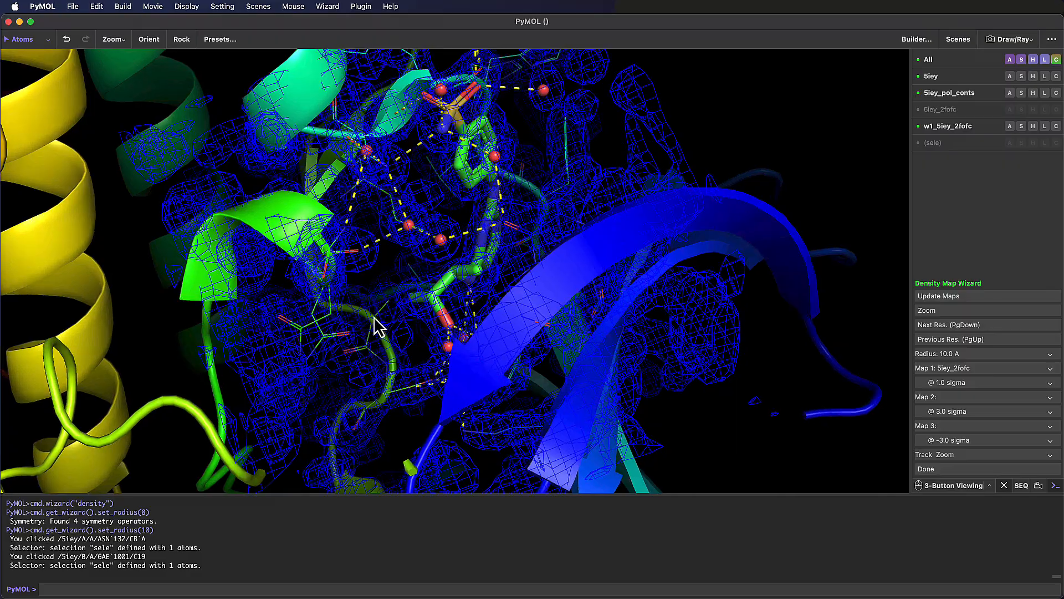
pyautogui.moveTo(408, 335); pyautogui.dragTo(389, 337)
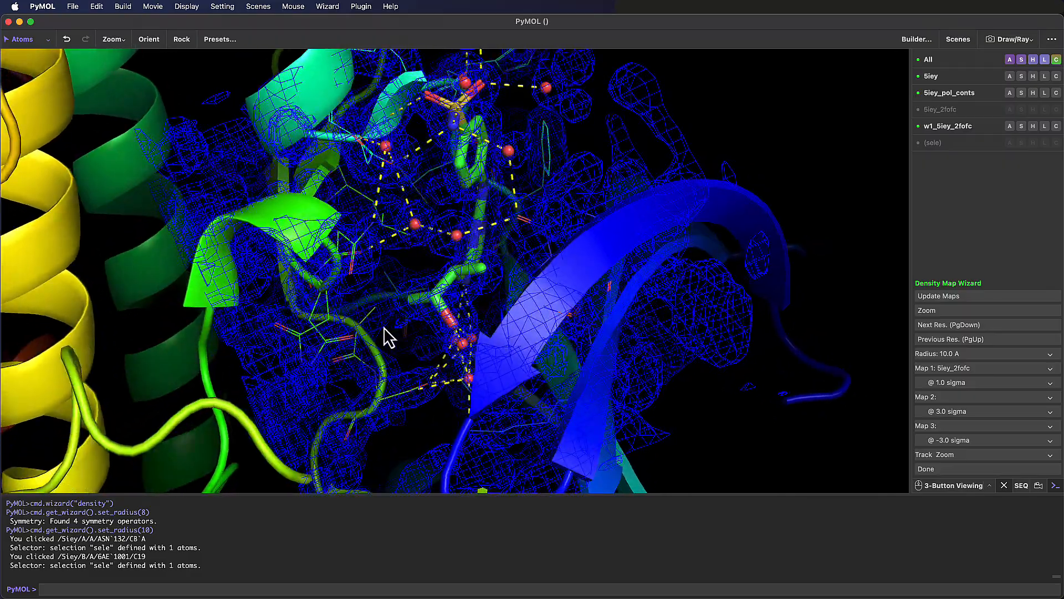
# - Hide the 5iey_pol_conts polar contacts and close the Density wizard with the whole protein in view
pyautogui.click(953, 93)
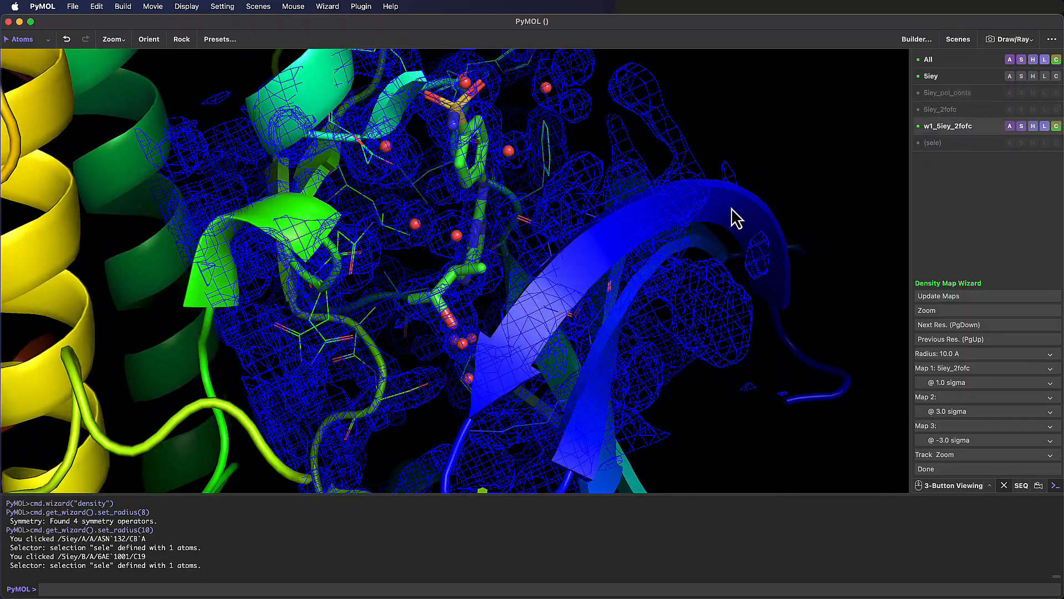
pyautogui.moveTo(549, 310); pyautogui.dragTo(466, 356)
pyautogui.moveTo(466, 357); pyautogui.dragTo(445, 262, button='right')
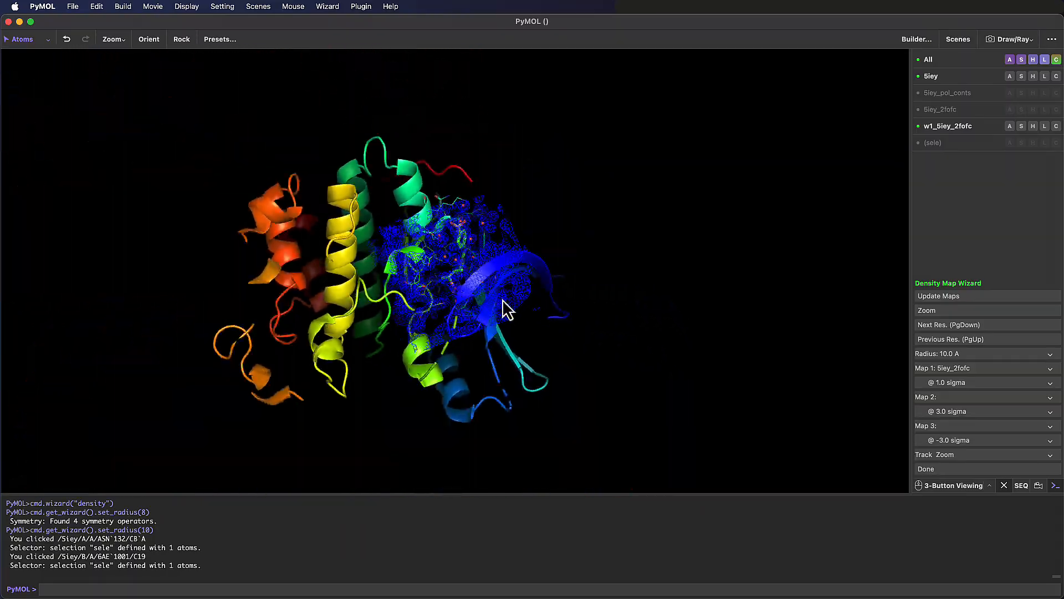
pyautogui.moveTo(499, 314); pyautogui.dragTo(893, 444, button='middle')
pyautogui.click(981, 467)
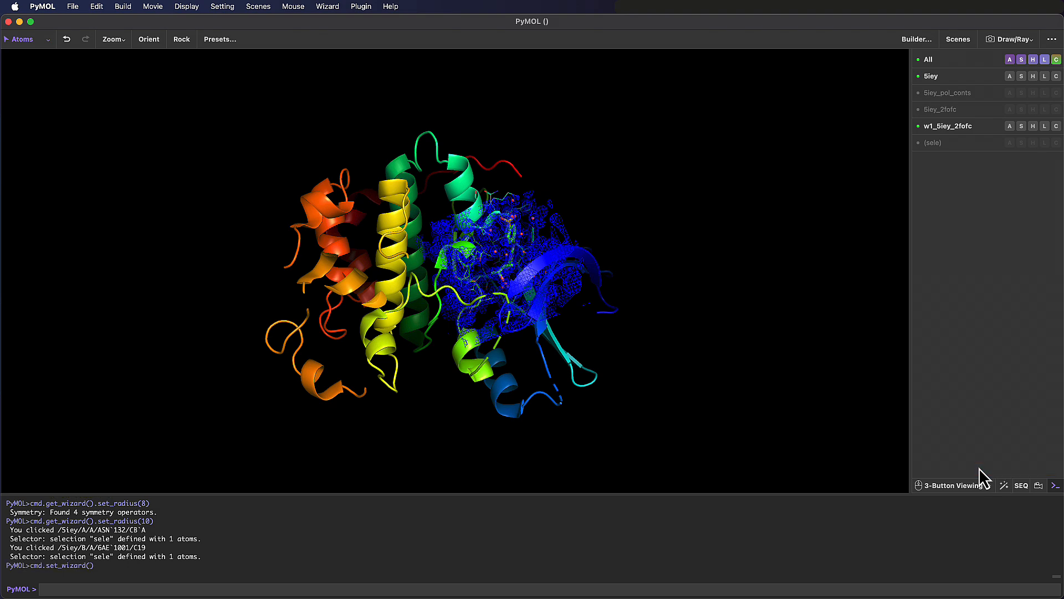
# - Open the file 5iey_prepared.pdb from the PyMOL3-course-data folder into the current session
pyautogui.click(75, 8)
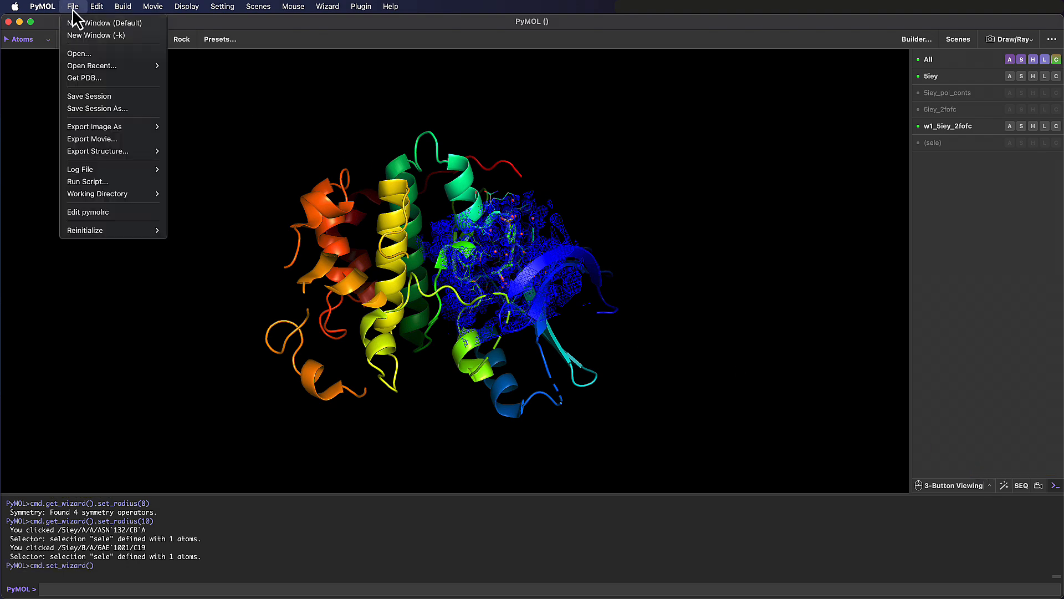
pyautogui.click(135, 55)
pyautogui.click(722, 240)
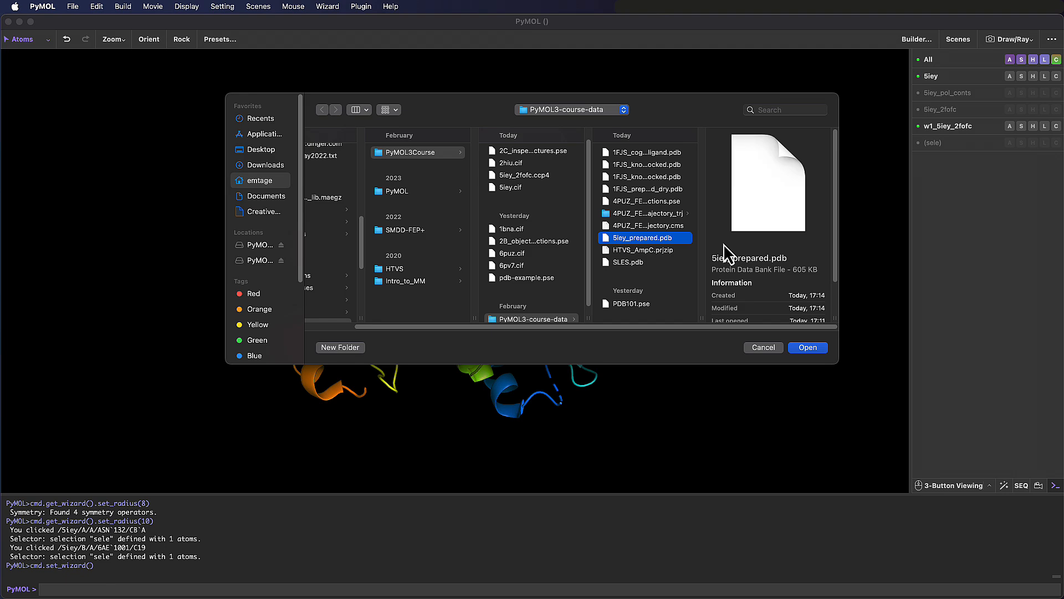
pyautogui.click(806, 347)
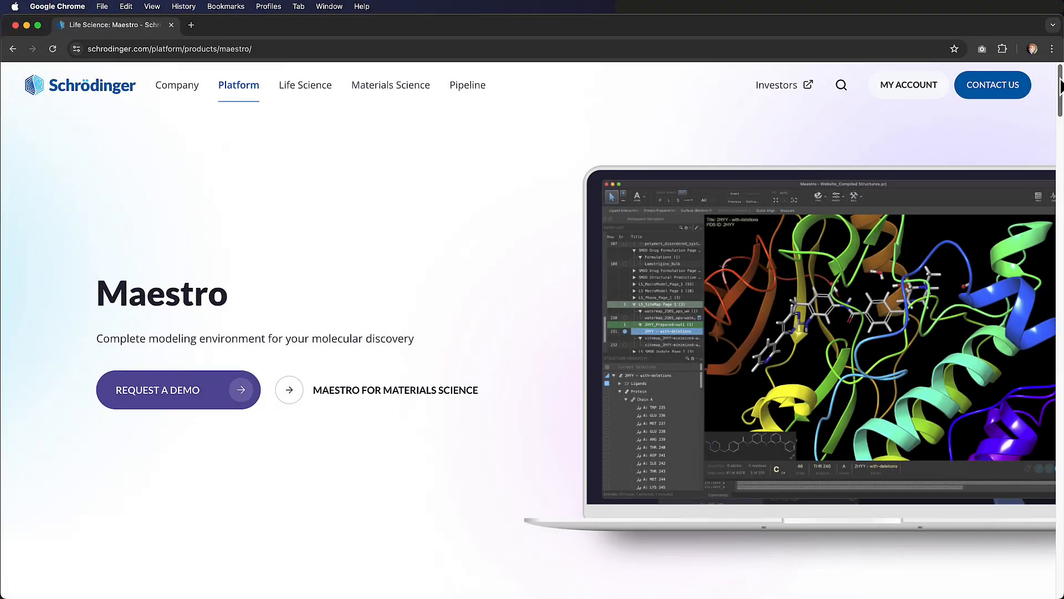
# - Switch to Chrome and look through the Maestro product page on the Schrödinger website
pyautogui.scroll(-3, 1060, 98)
pyautogui.moveTo(1060, 99); pyautogui.dragTo(1054, 260)
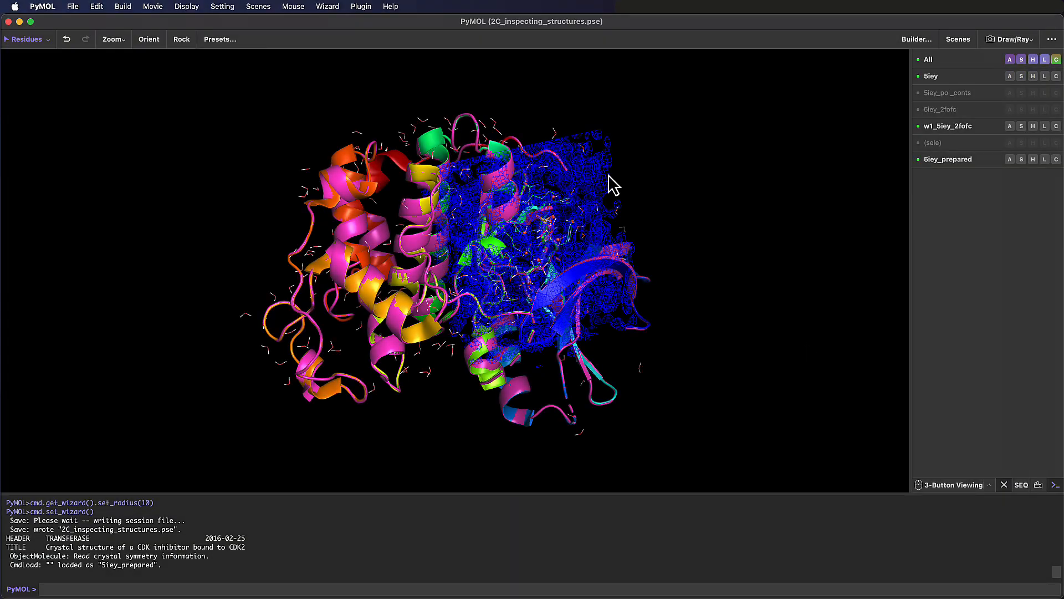
# - Return to PyMOL and save the session as 5iey_prepared_comparison.pse with the save command
pyautogui.click(72, 6)
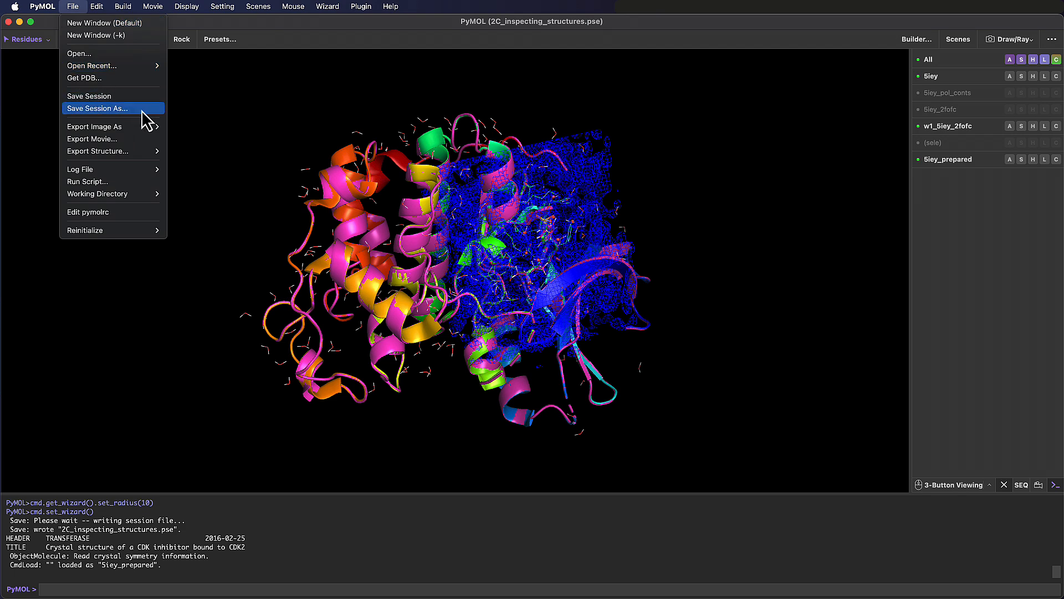
pyautogui.click(304, 590)
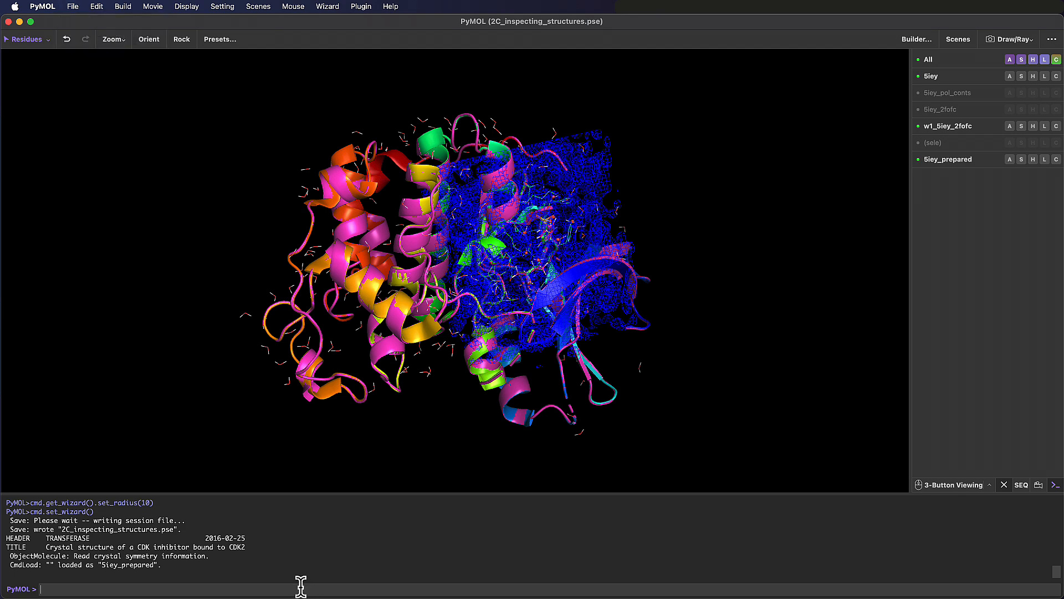
pyautogui.write('save 5iey_prepared_cpm')
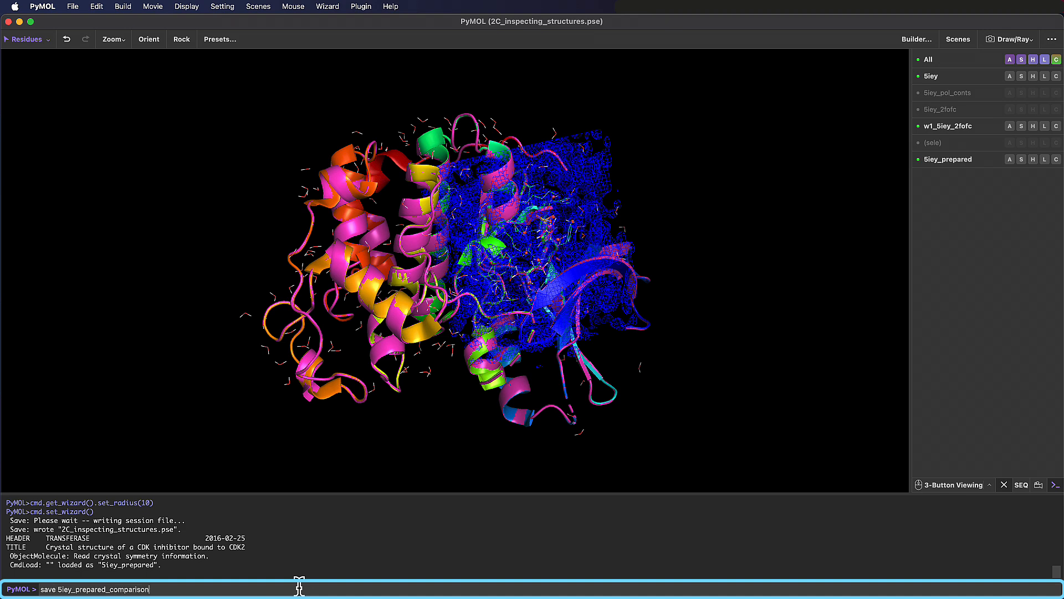
pyautogui.press('Return')
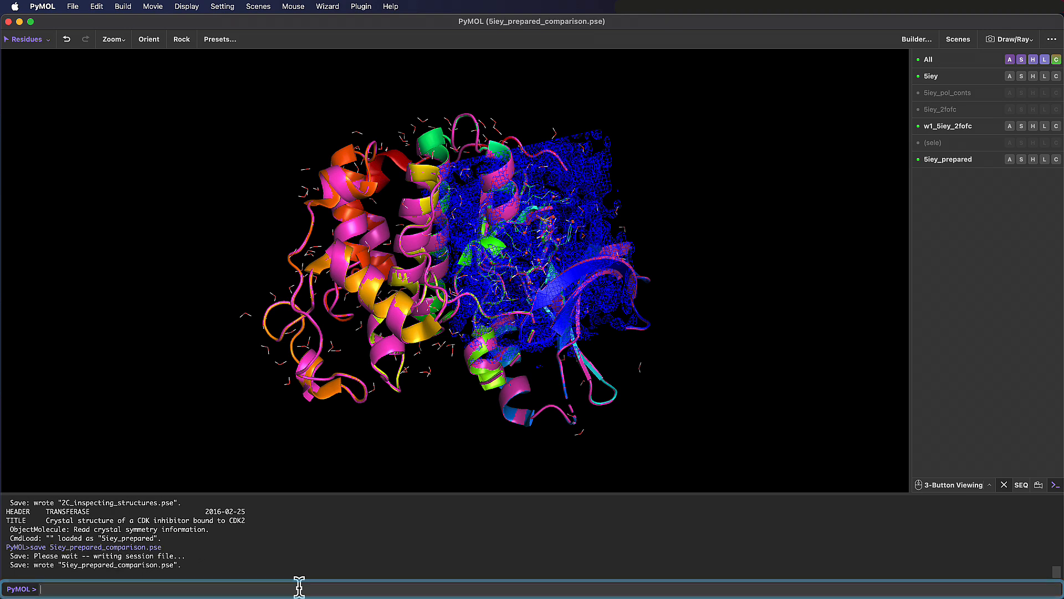
# - Hide the w1_5iey_2fofc density mesh and apply the technical preset to all objects
pyautogui.click(956, 127)
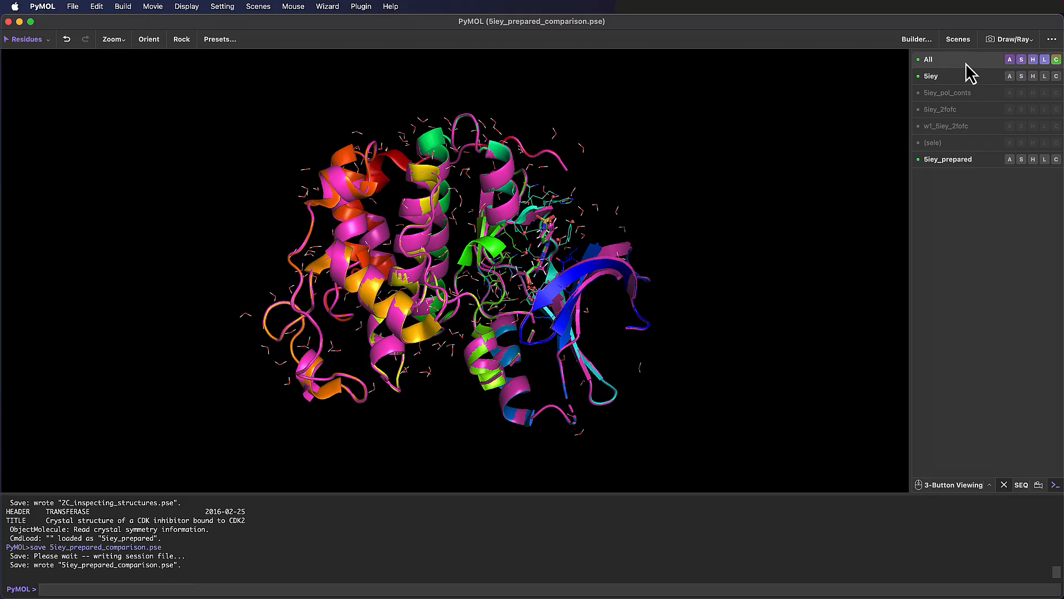
pyautogui.click(1010, 60)
pyautogui.moveTo(1010, 116)
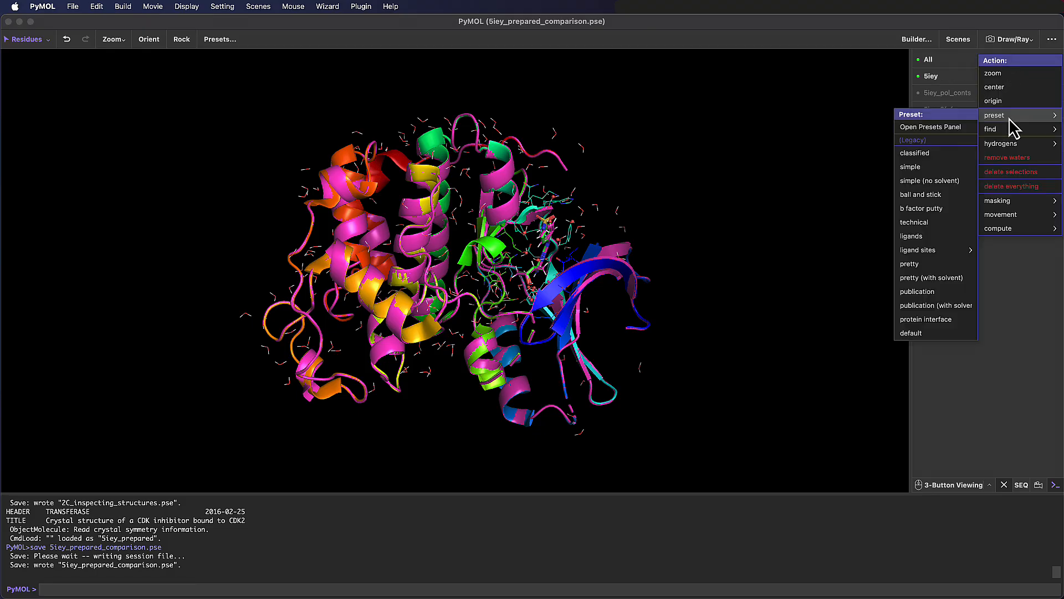
pyautogui.click(915, 222)
# - Hide the polar_contacts object, and toggle 5iey and 5iey_prepared on and off to compare the two structures around the ligand
pyautogui.scroll(5, 417, 291)
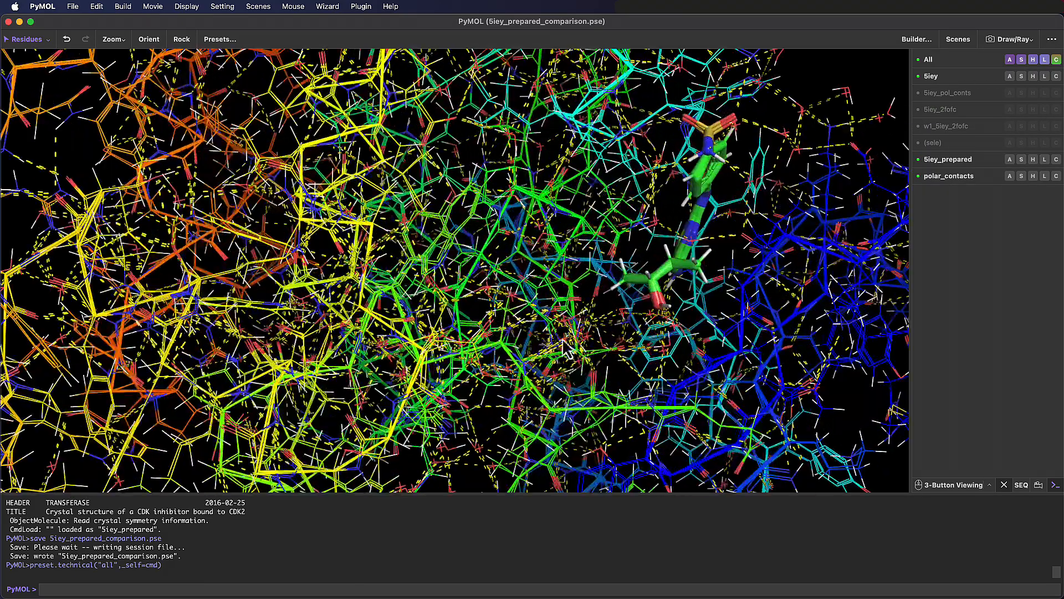
pyautogui.scroll(3, 417, 291)
pyautogui.click(948, 176)
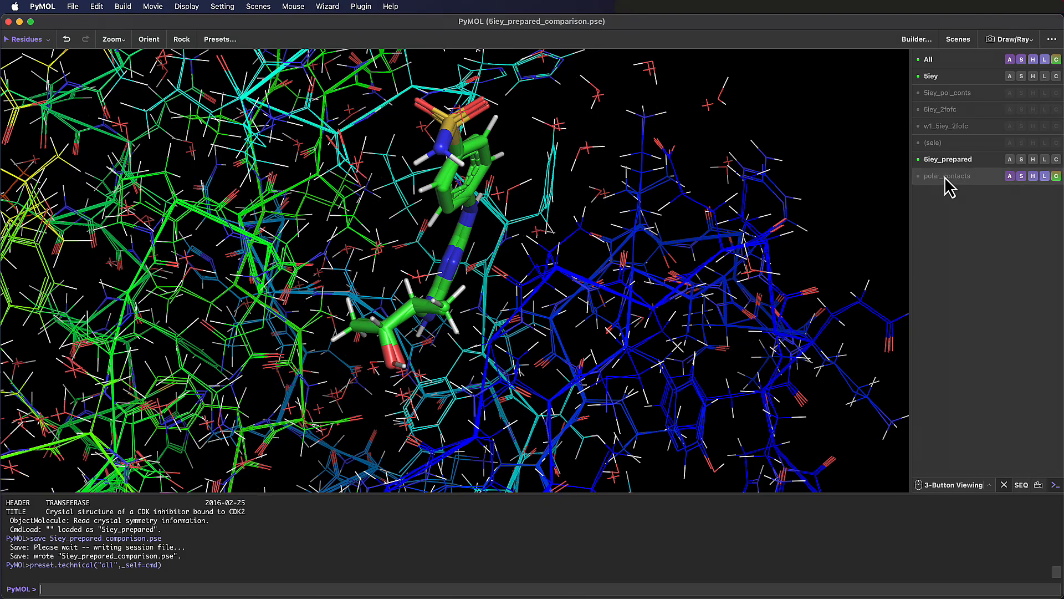
pyautogui.scroll(4, 437, 237)
pyautogui.scroll(2, 437, 237)
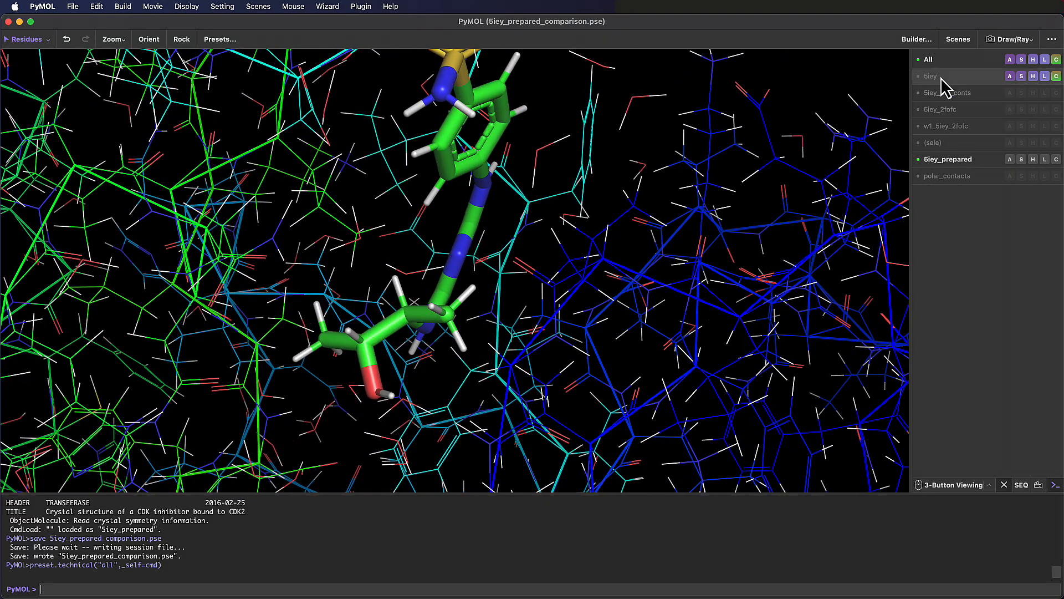
pyautogui.click(970, 161)
pyautogui.click(971, 162)
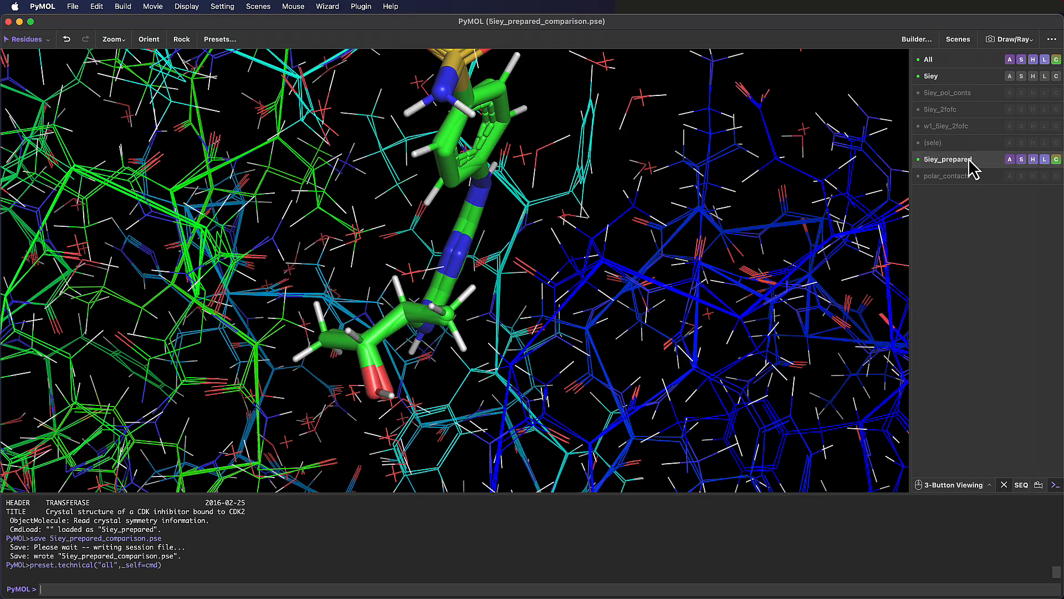
pyautogui.click(970, 161)
pyautogui.click(970, 162)
pyautogui.click(960, 76)
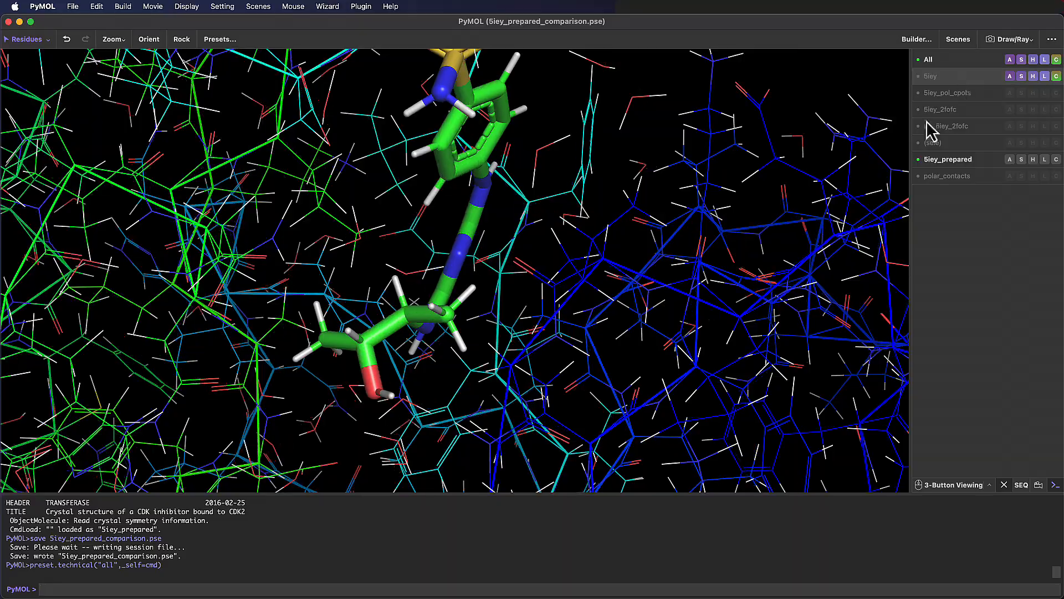
pyautogui.scroll(-2, 629, 280)
pyautogui.click(957, 78)
pyautogui.scroll(-3, 442, 377)
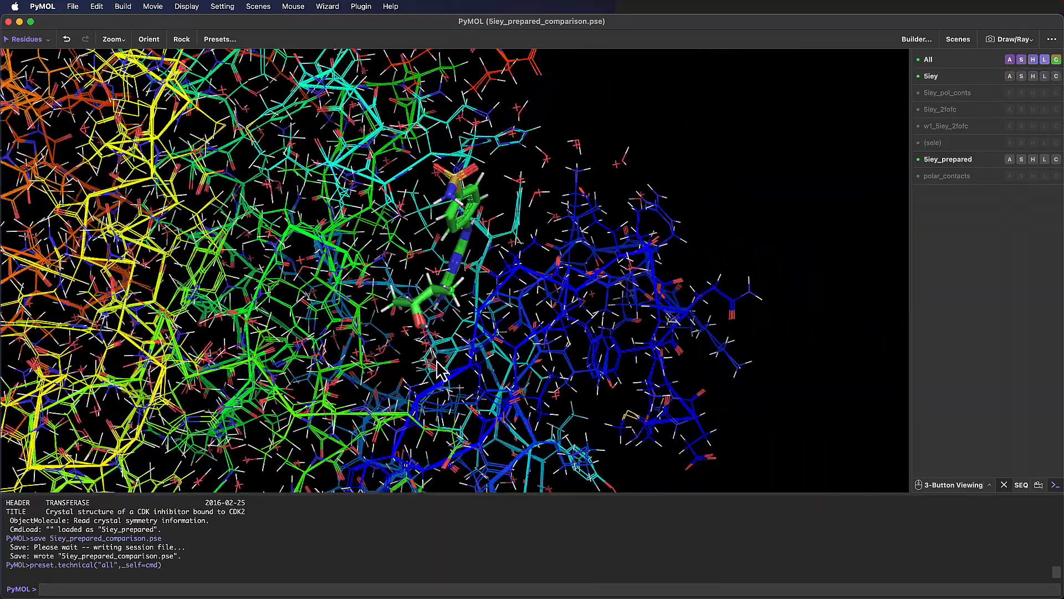
# - Apply the ligand sites cartoon preset to all objects
pyautogui.moveTo(382, 394); pyautogui.dragTo(357, 343)
pyautogui.scroll(5, 438, 288)
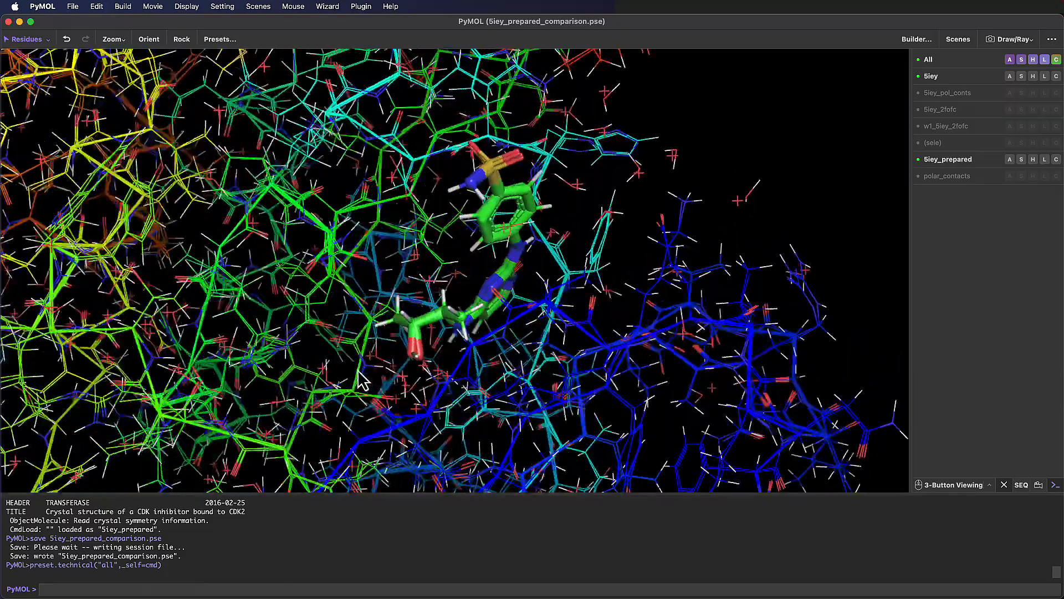
pyautogui.moveTo(361, 381); pyautogui.dragTo(496, 346)
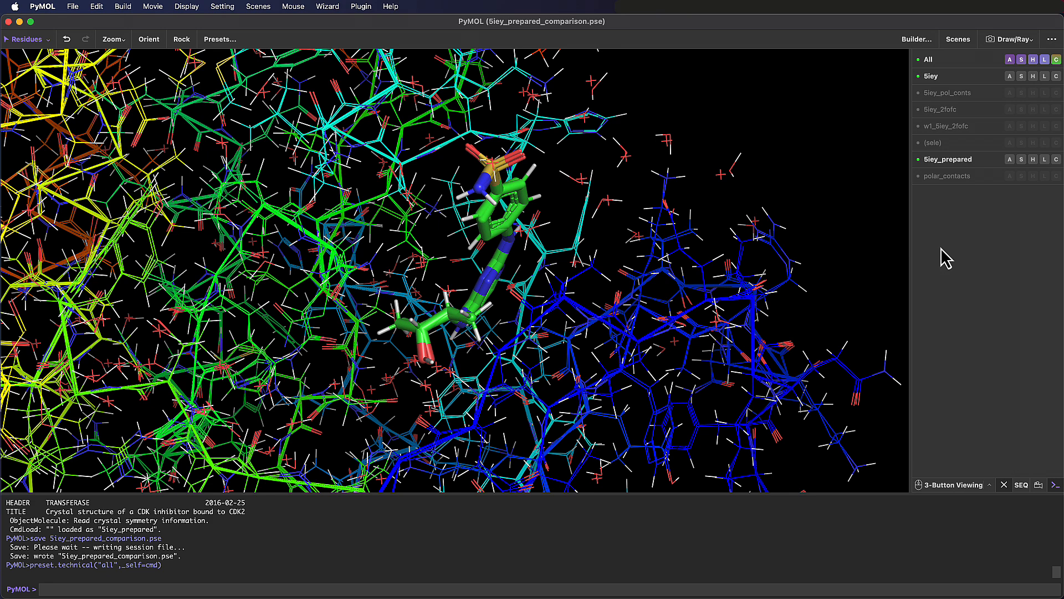
pyautogui.click(1010, 60)
pyautogui.moveTo(1014, 115)
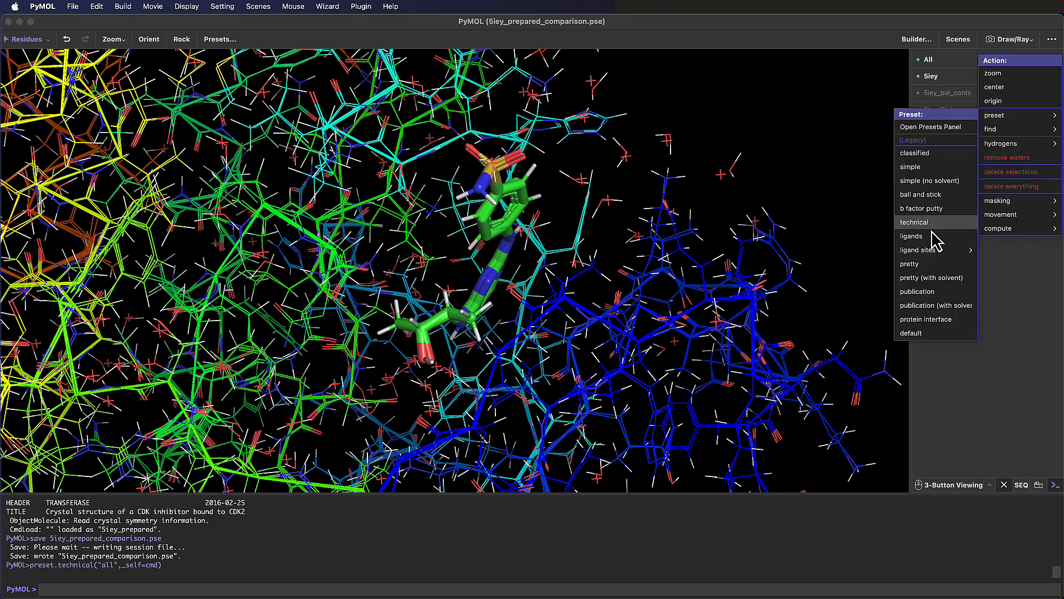
pyautogui.moveTo(932, 247)
pyautogui.click(856, 262)
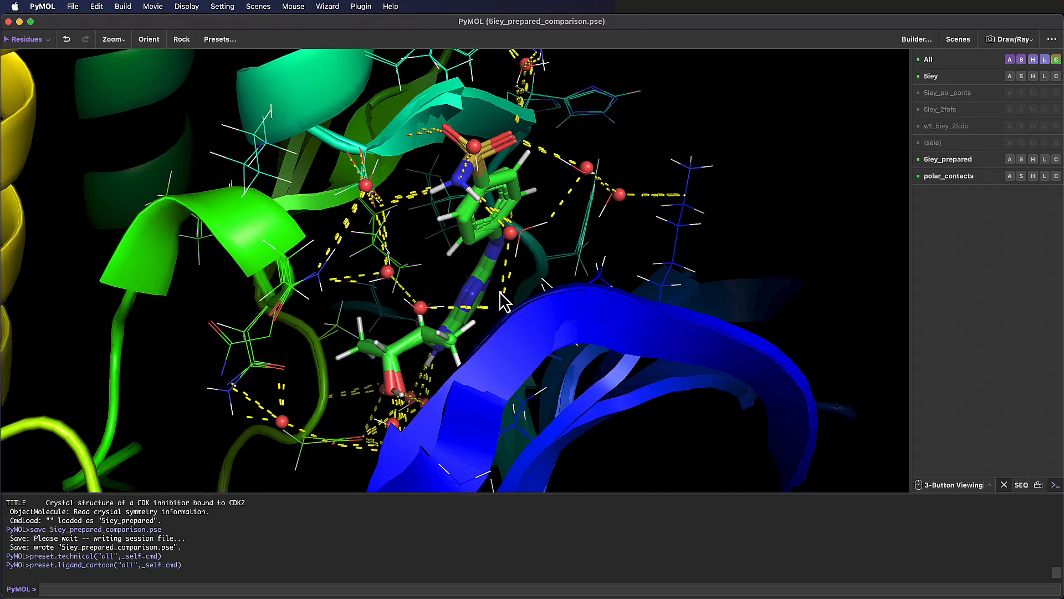
# - Hide 5iey and the polar_contacts object to view 5iey_prepared alone around the ligand
pyautogui.click(968, 83)
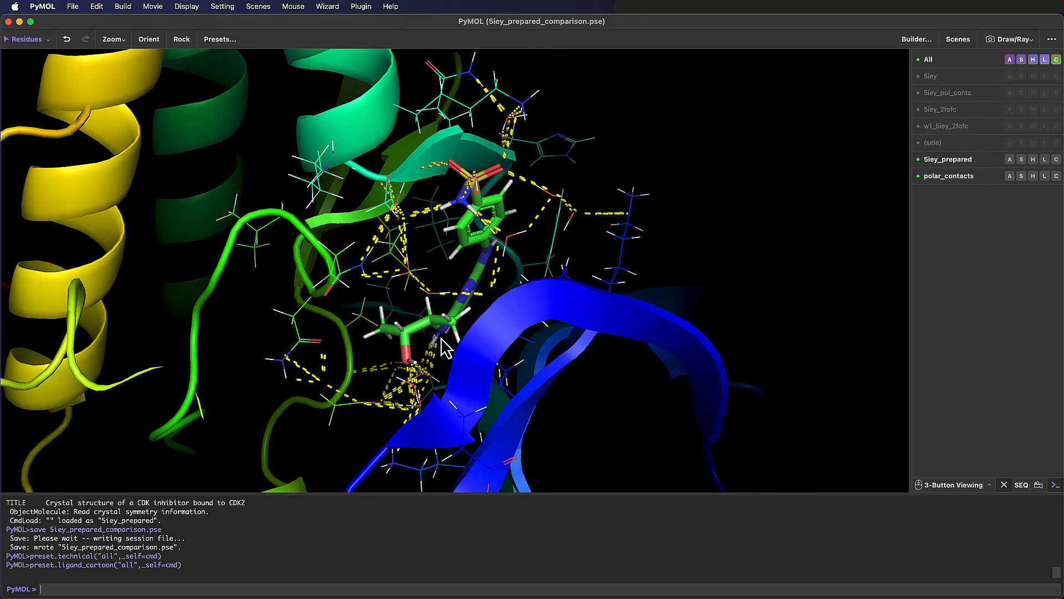
pyautogui.moveTo(442, 337)
pyautogui.mouseDown()
pyautogui.moveTo(482, 336)
pyautogui.moveTo(448, 332)
pyautogui.mouseUp()
pyautogui.click(960, 179)
pyautogui.moveTo(747, 313); pyautogui.dragTo(613, 357)
# - Alternate the display between 5iey and 5iey_prepared to compare hydrogens and waters around the ligand
pyautogui.click(971, 90)
pyautogui.click(968, 77)
pyautogui.click(973, 160)
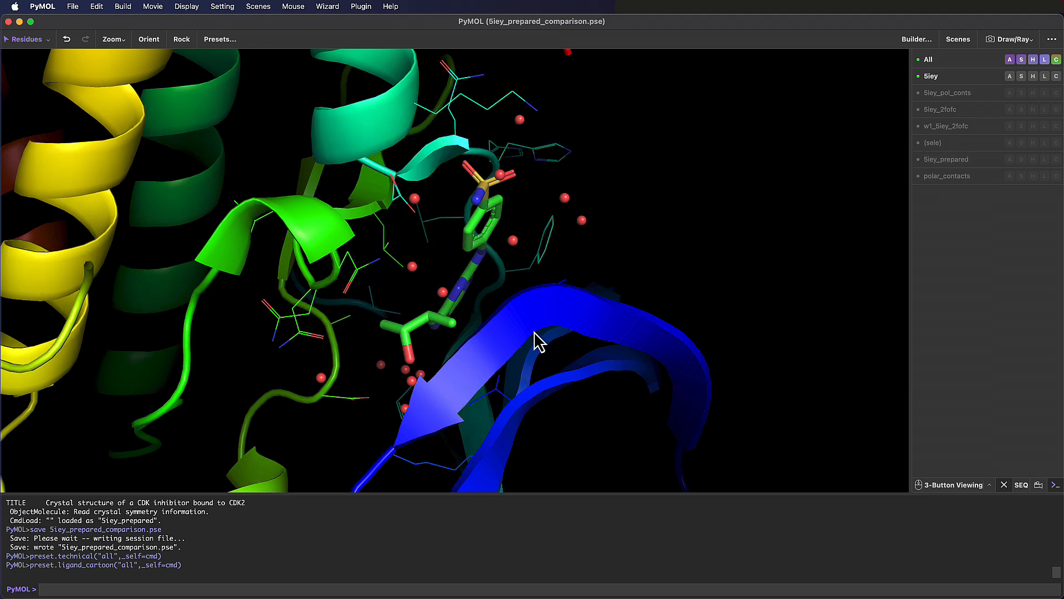
pyautogui.moveTo(532, 340)
pyautogui.mouseDown()
pyautogui.moveTo(551, 335)
pyautogui.moveTo(528, 337)
pyautogui.mouseUp()
pyautogui.click(953, 162)
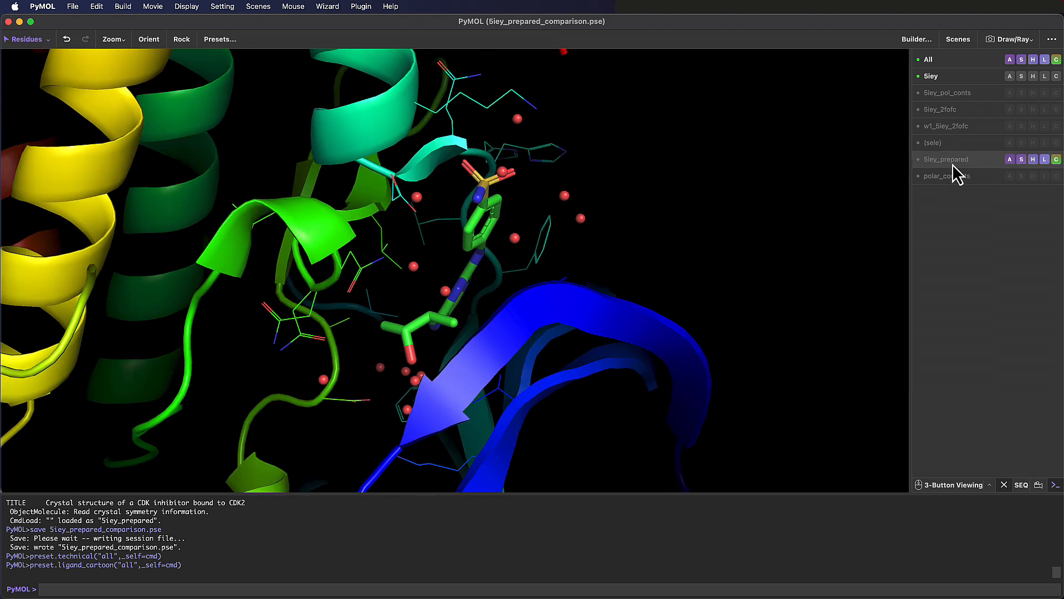
pyautogui.click(954, 79)
# - Focus on the ligand's hydroxyl end and display 5iey together with 5iey_prepared
pyautogui.moveTo(450, 381)
pyautogui.mouseDown()
pyautogui.moveTo(481, 380)
pyautogui.moveTo(450, 382)
pyautogui.mouseUp()
pyautogui.moveTo(364, 321); pyautogui.dragTo(369, 346, button='right')
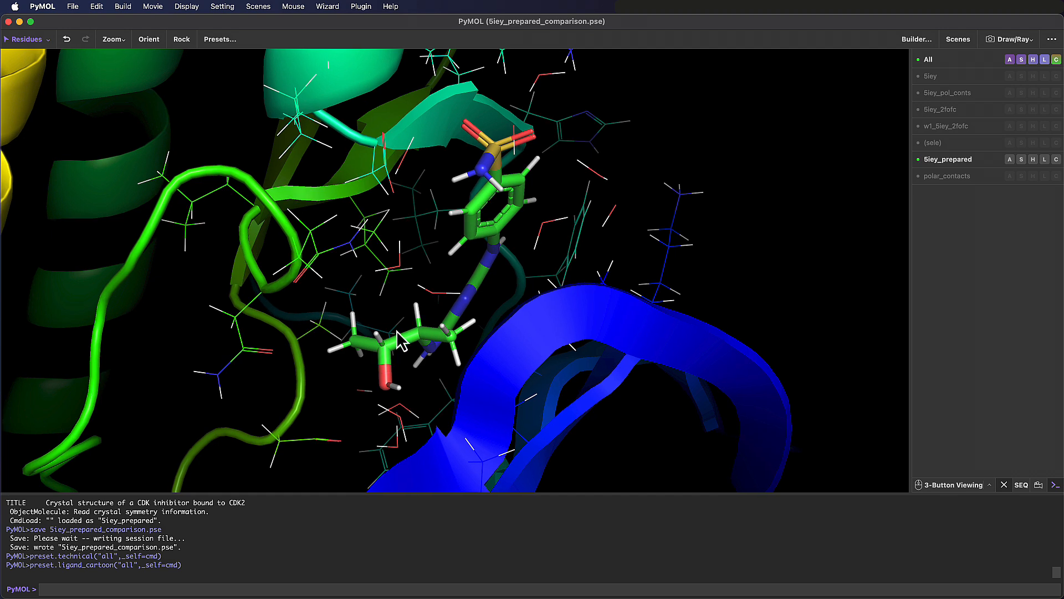
pyautogui.moveTo(396, 330); pyautogui.dragTo(451, 292, button='middle')
pyautogui.moveTo(451, 305); pyautogui.dragTo(447, 352, button='right')
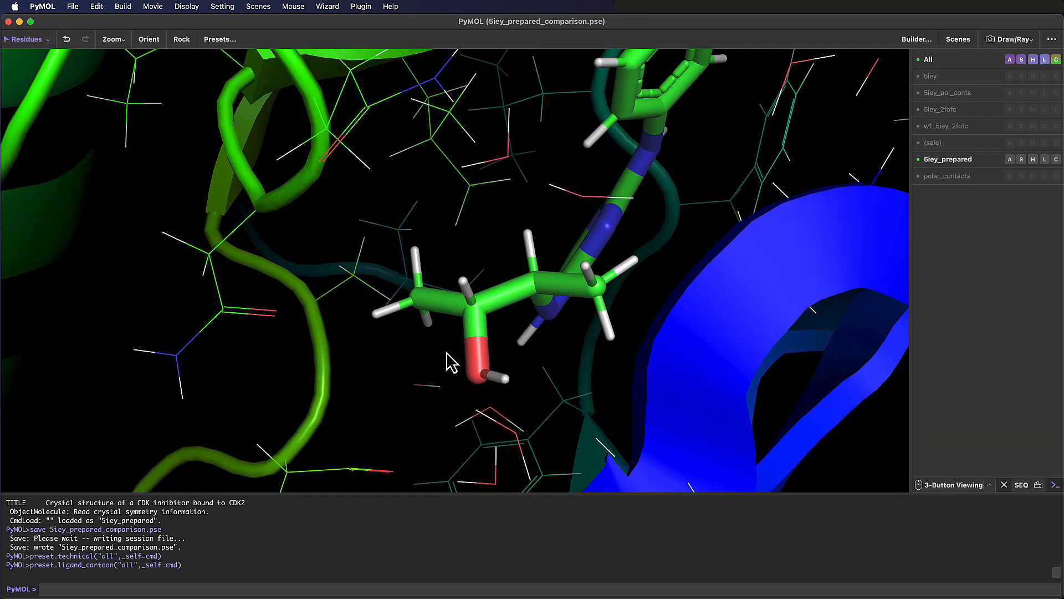
pyautogui.click(960, 82)
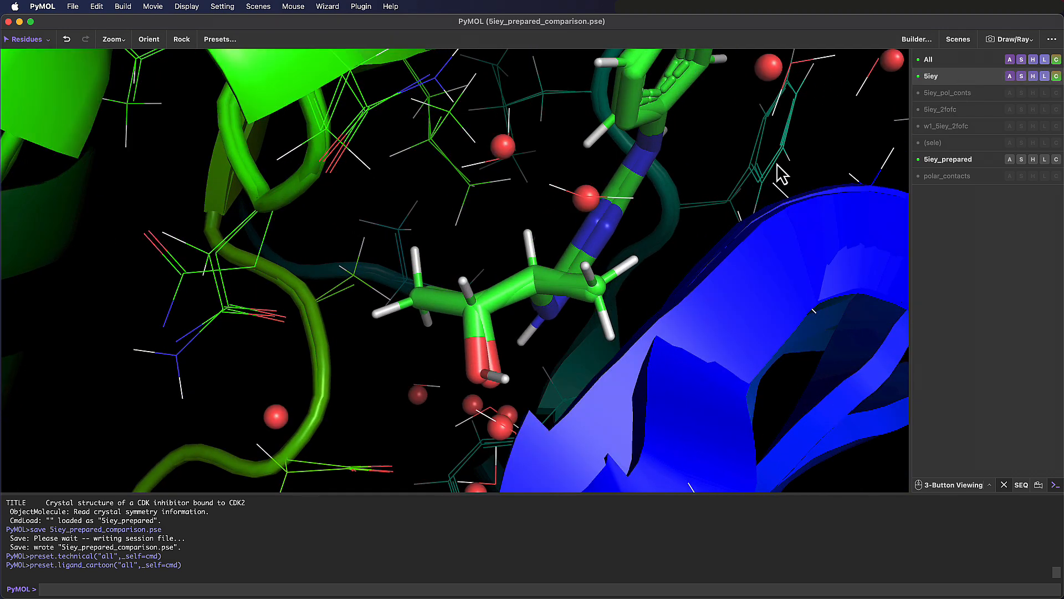
# - Select residue ASN 132 of 5iey_prepared and show each structure alone to compare the side chain, ending with 5iey_prepared displayed and the selection cleared
pyautogui.moveTo(298, 280); pyautogui.dragTo(408, 292, button='middle')
pyautogui.moveTo(409, 293); pyautogui.dragTo(317, 352, button='right')
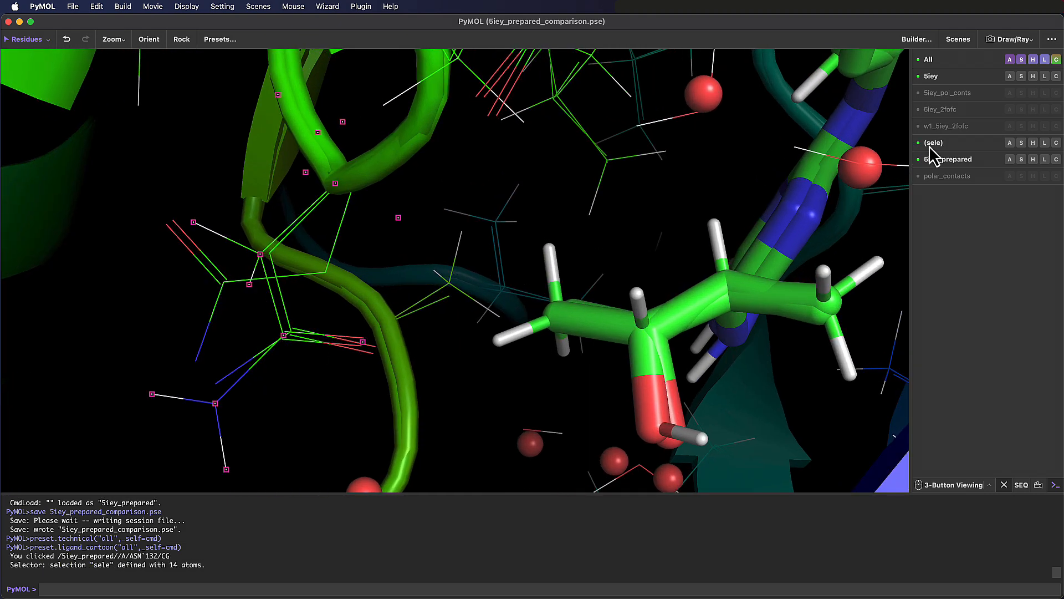
pyautogui.click(951, 161)
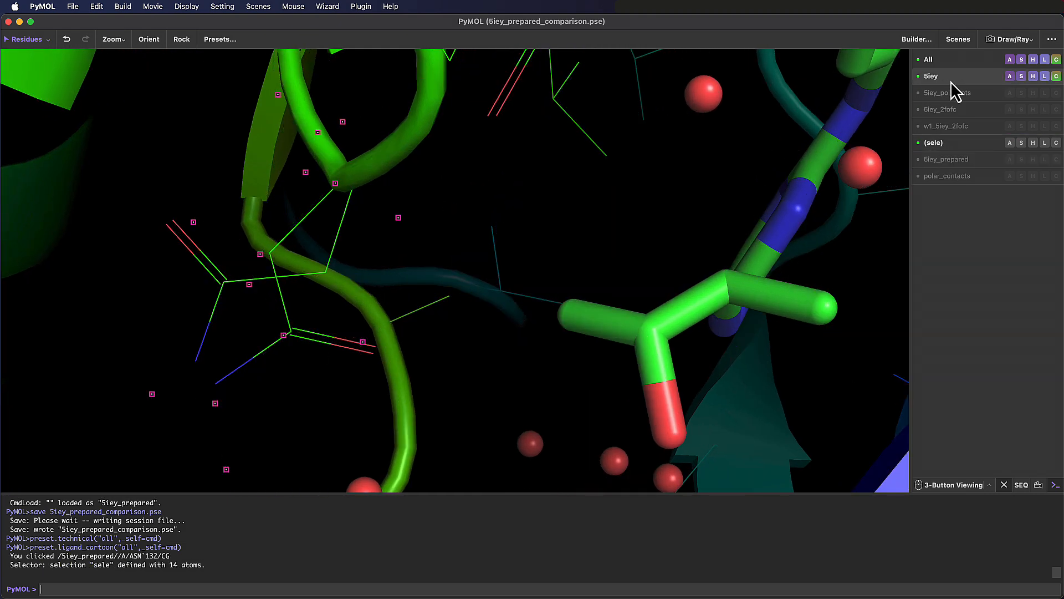
pyautogui.click(950, 82)
pyautogui.click(957, 161)
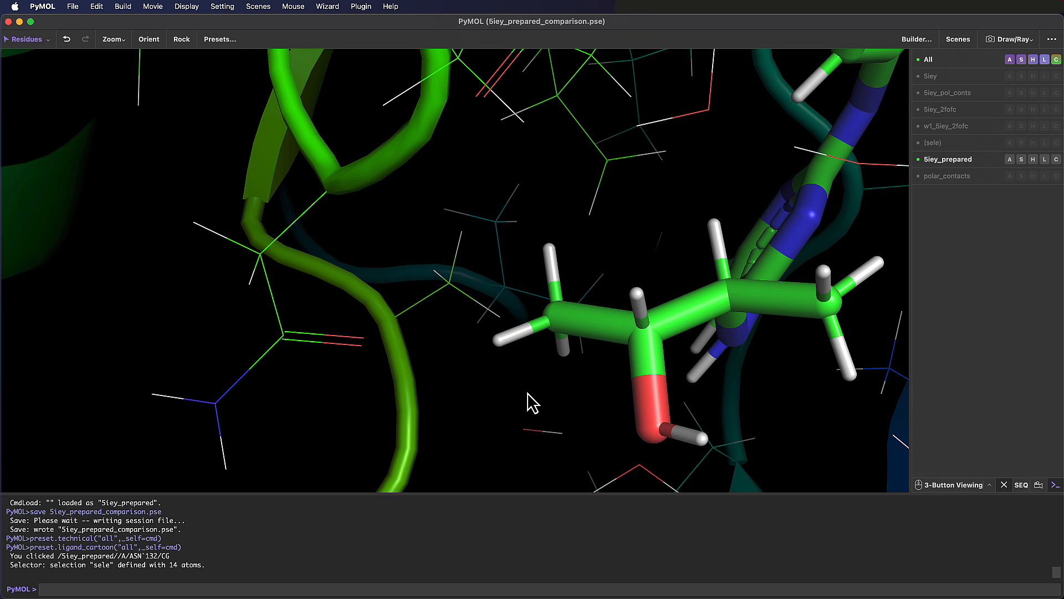
# - Display 5iey again over 5iey_prepared in a wider view of the ligand site
pyautogui.moveTo(528, 401); pyautogui.dragTo(521, 300, button='right')
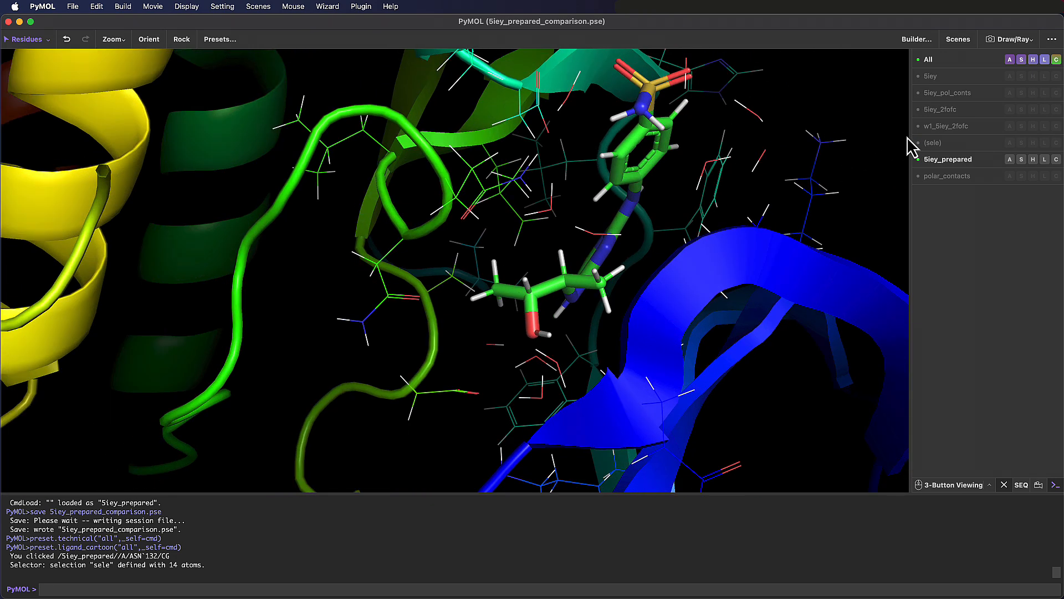
pyautogui.click(965, 76)
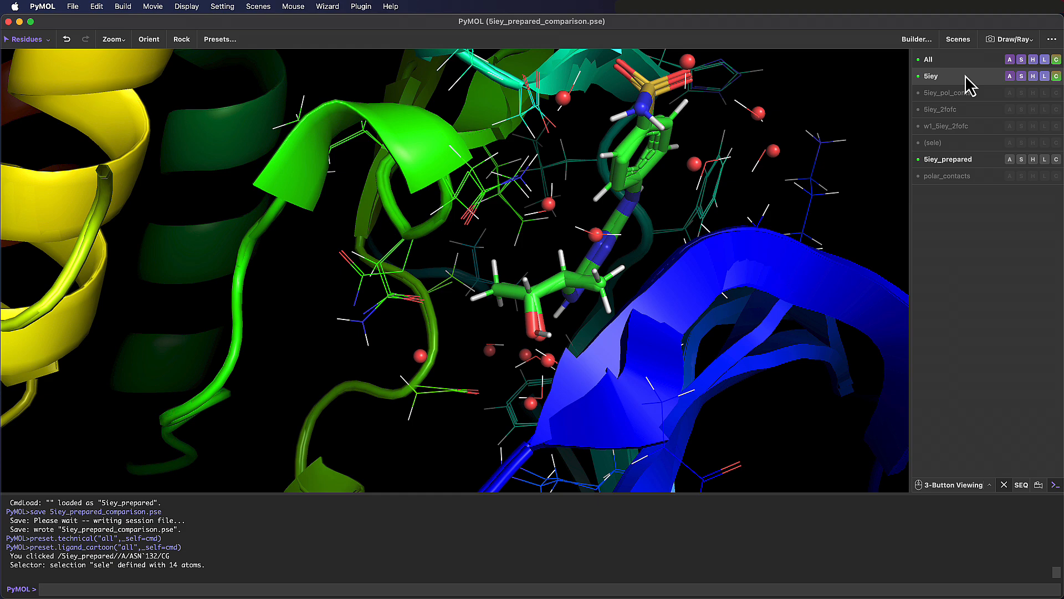
pyautogui.moveTo(583, 391)
pyautogui.mouseDown()
pyautogui.moveTo(613, 392)
pyautogui.moveTo(589, 404)
pyautogui.moveTo(598, 397)
pyautogui.mouseUp()
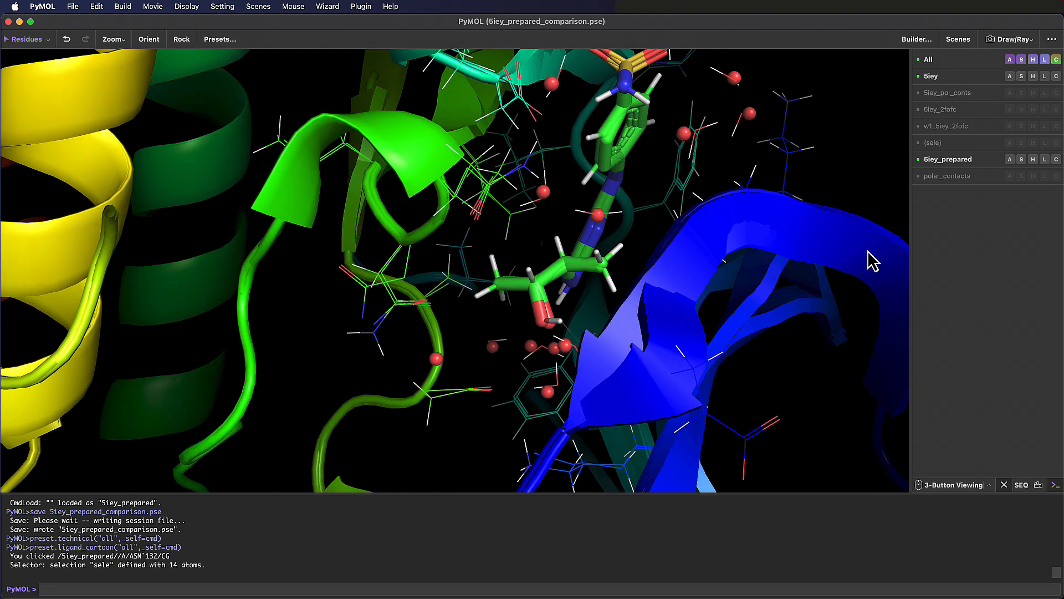
# - Toggle the polar_contacts object on and off to examine the contacts around the ligand from different angles
pyautogui.click(964, 178)
pyautogui.moveTo(562, 313); pyautogui.dragTo(462, 406, button='right')
pyautogui.moveTo(464, 412)
pyautogui.mouseDown()
pyautogui.moveTo(494, 398)
pyautogui.moveTo(462, 410)
pyautogui.mouseUp()
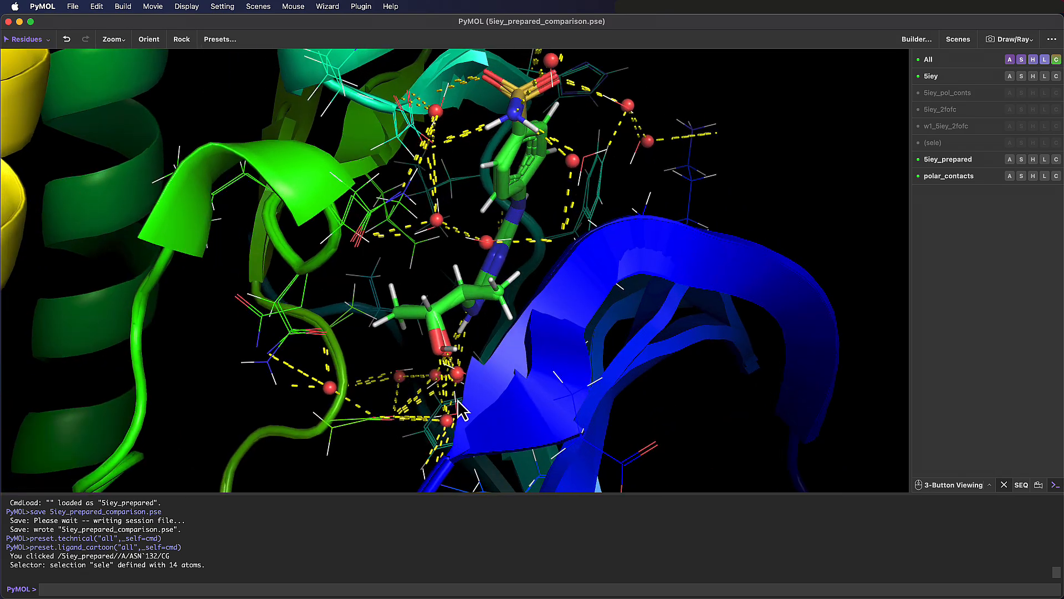
pyautogui.click(942, 177)
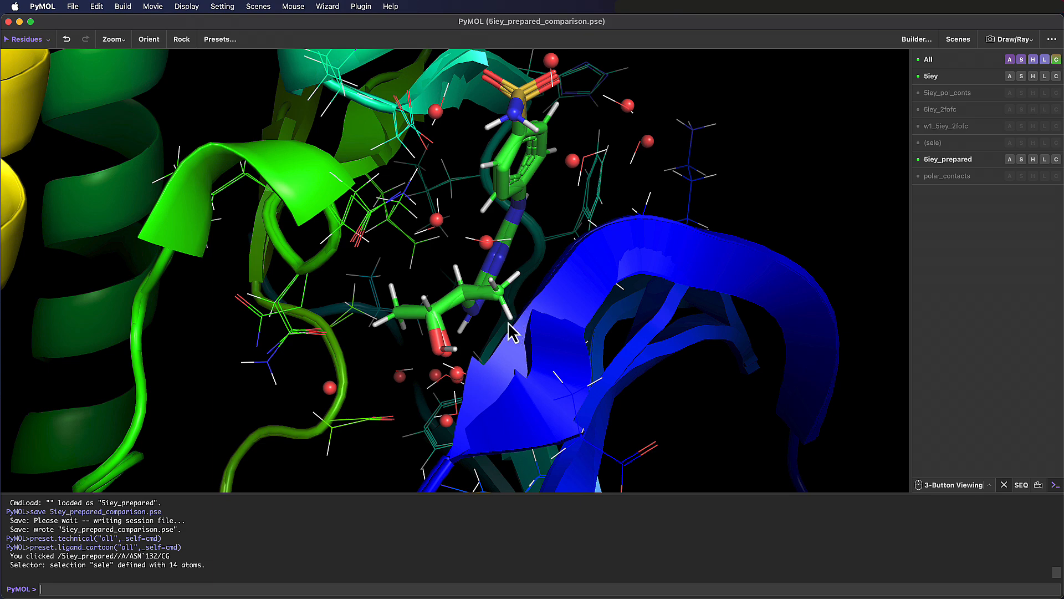
pyautogui.moveTo(514, 332); pyautogui.dragTo(487, 333)
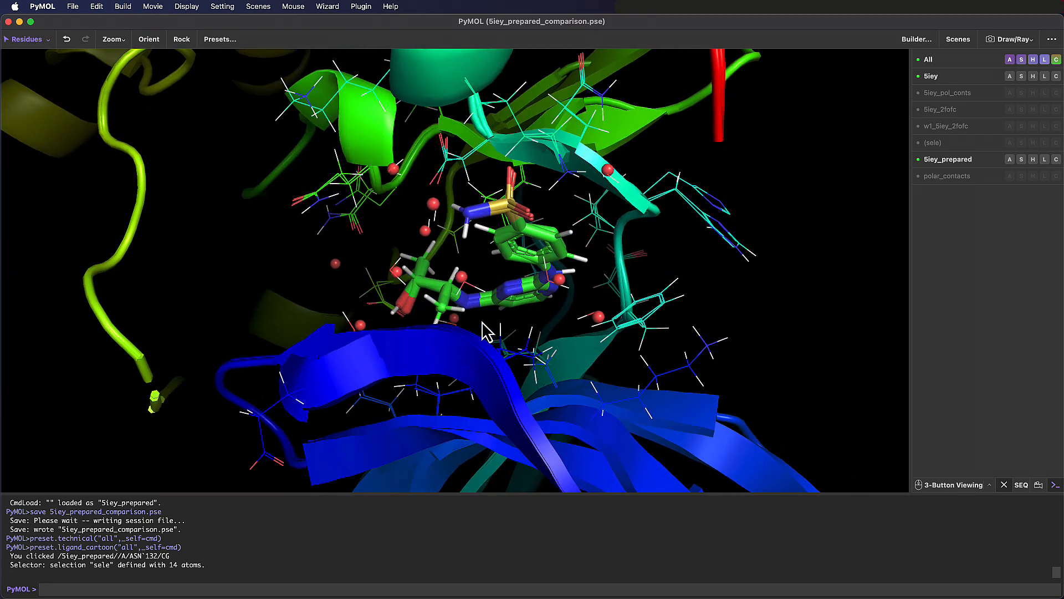
pyautogui.click(948, 176)
pyautogui.moveTo(587, 373); pyautogui.dragTo(508, 357)
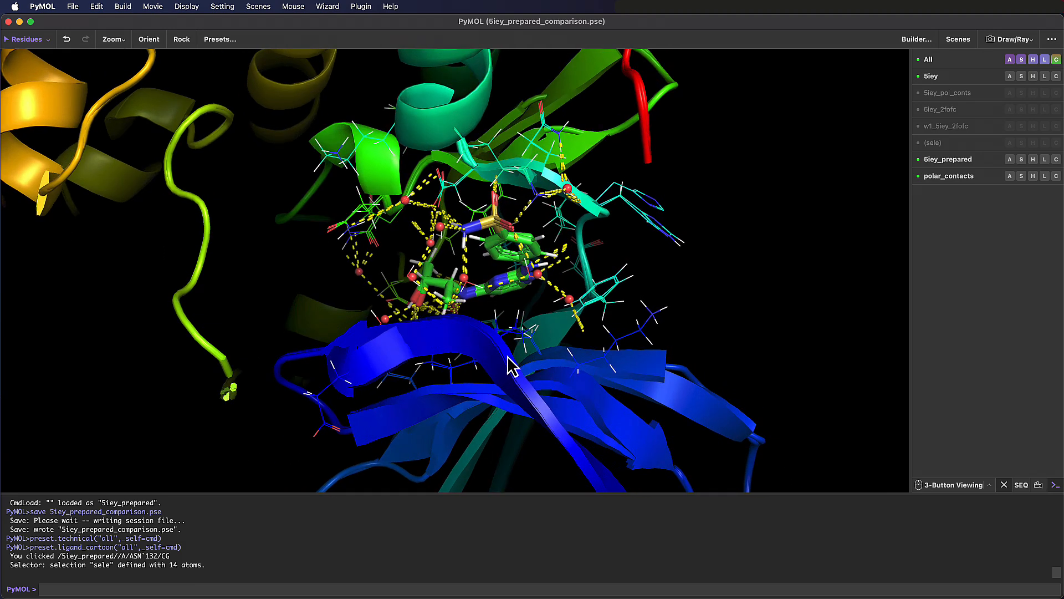
pyautogui.click(967, 176)
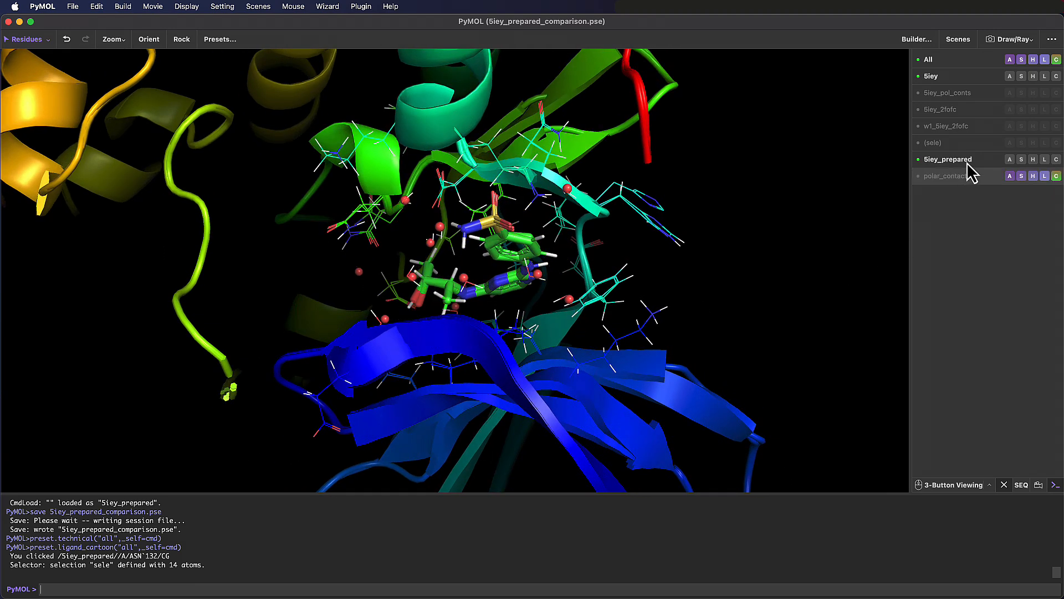
# - Add hydrogens to the 5iey object
pyautogui.click(1010, 77)
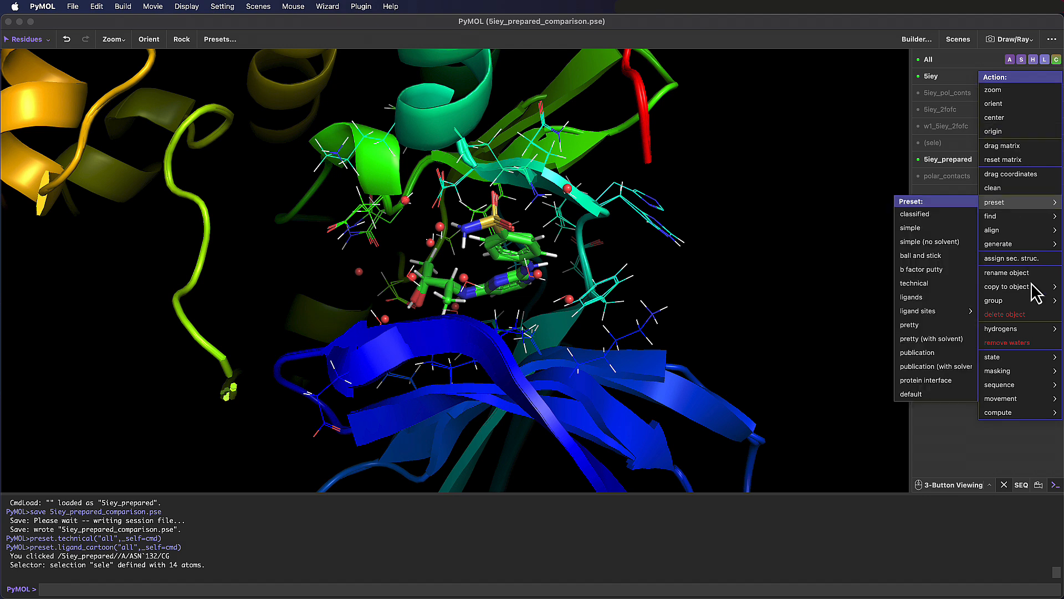
pyautogui.moveTo(1016, 332)
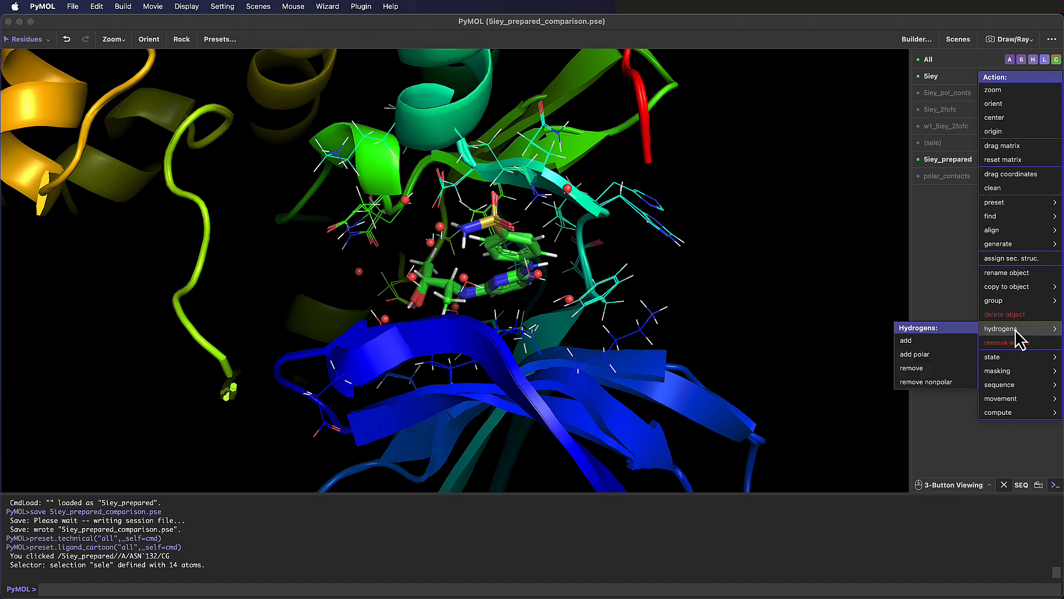
pyautogui.click(937, 340)
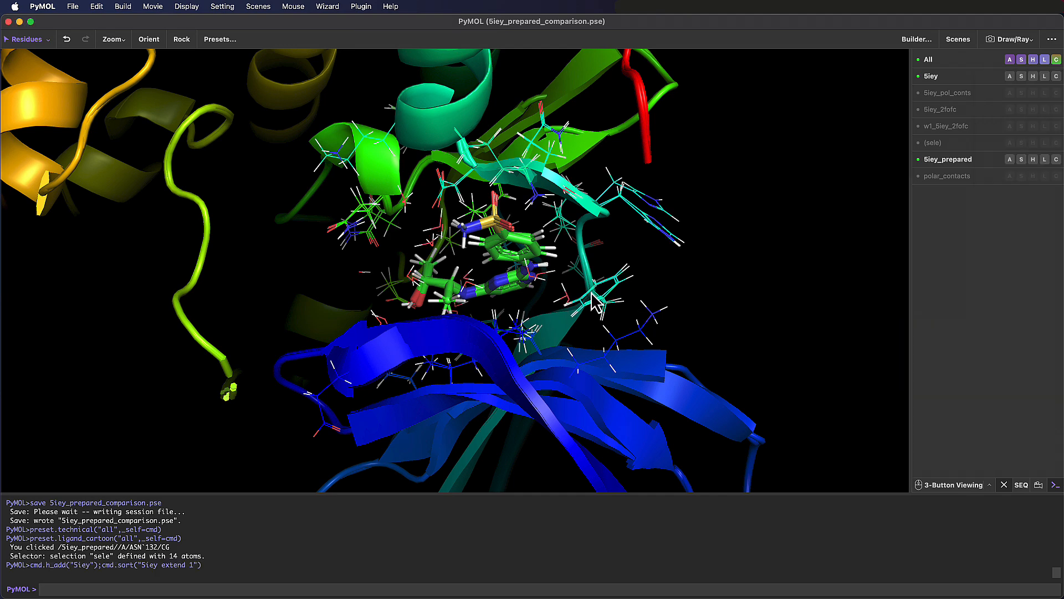
pyautogui.moveTo(591, 292); pyautogui.dragTo(604, 346, button='right')
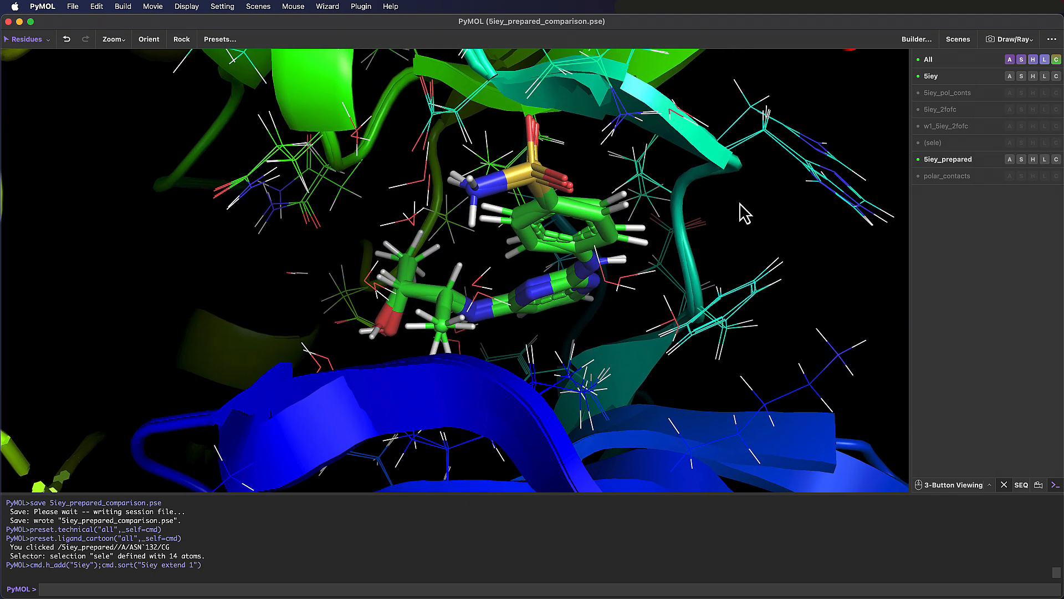
# - Toggle 5iey, 5iey_prepared and the polar contact objects to compare the added hydrogens at the ligand with the prepared structure
pyautogui.click(959, 79)
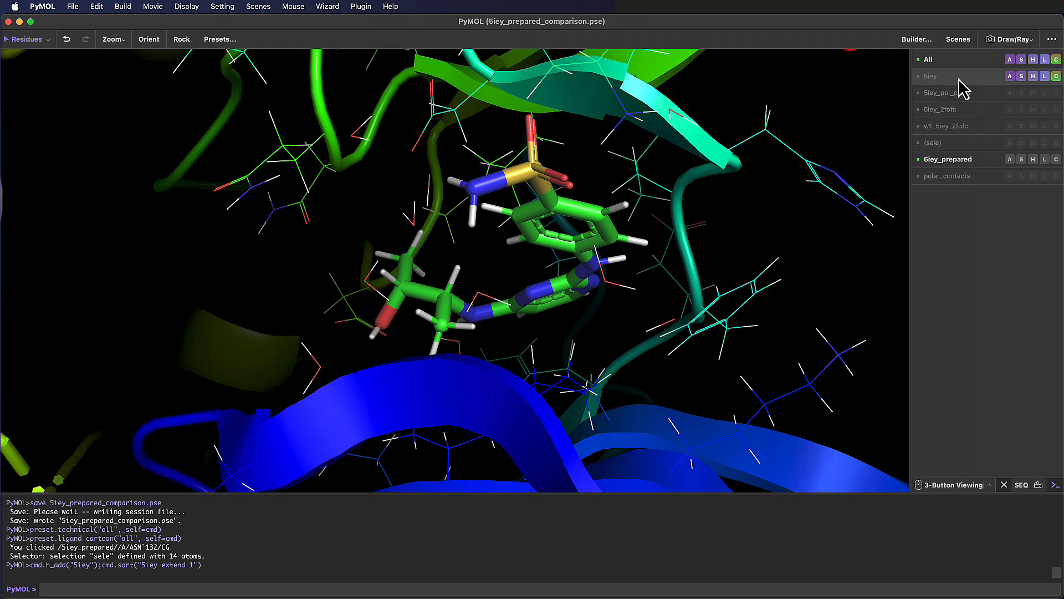
pyautogui.click(959, 78)
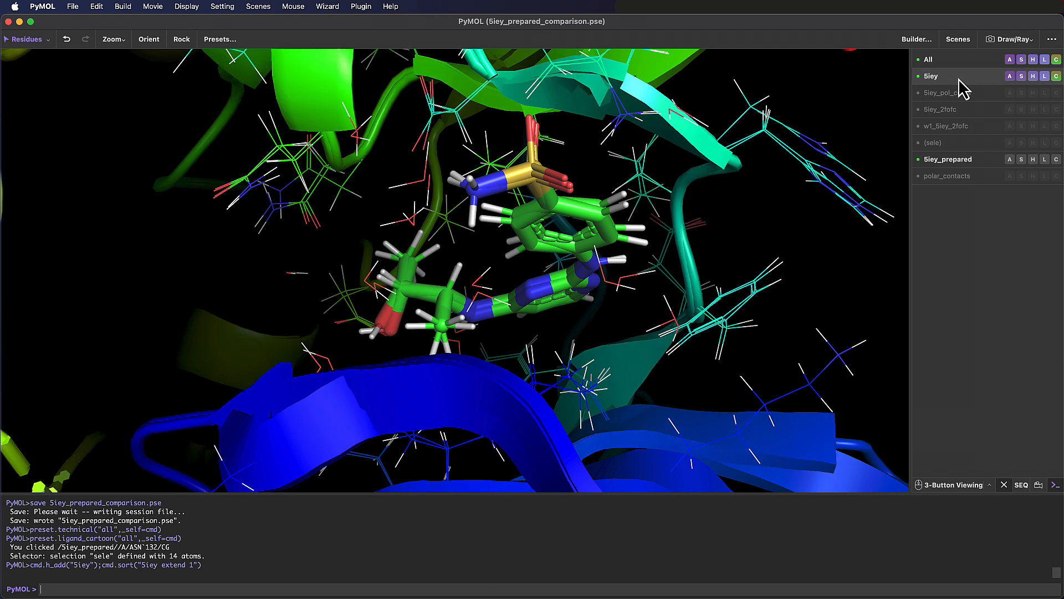
pyautogui.click(971, 161)
pyautogui.click(972, 160)
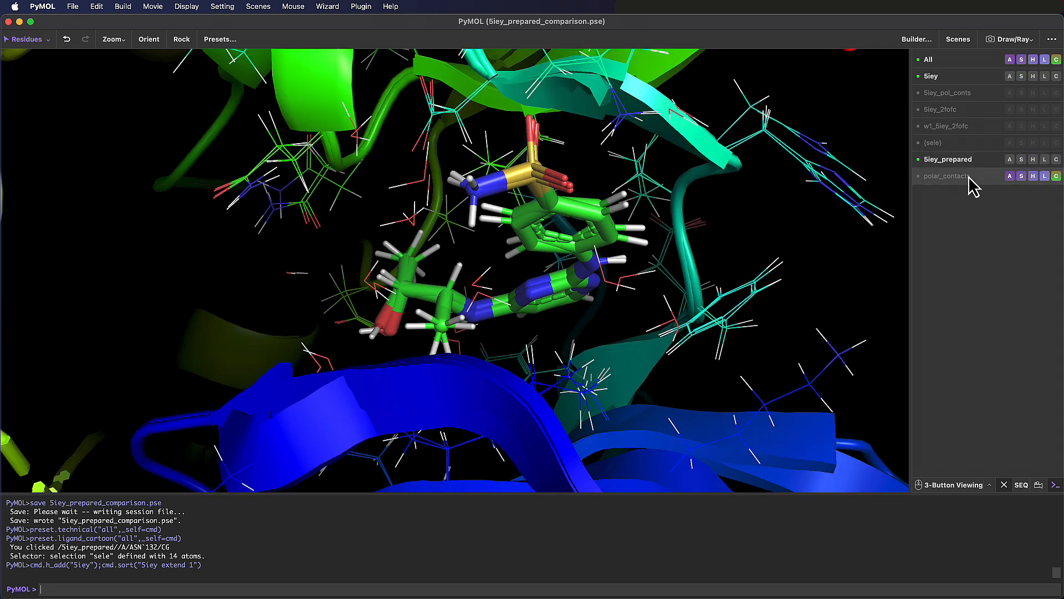
pyautogui.click(969, 176)
pyautogui.click(969, 177)
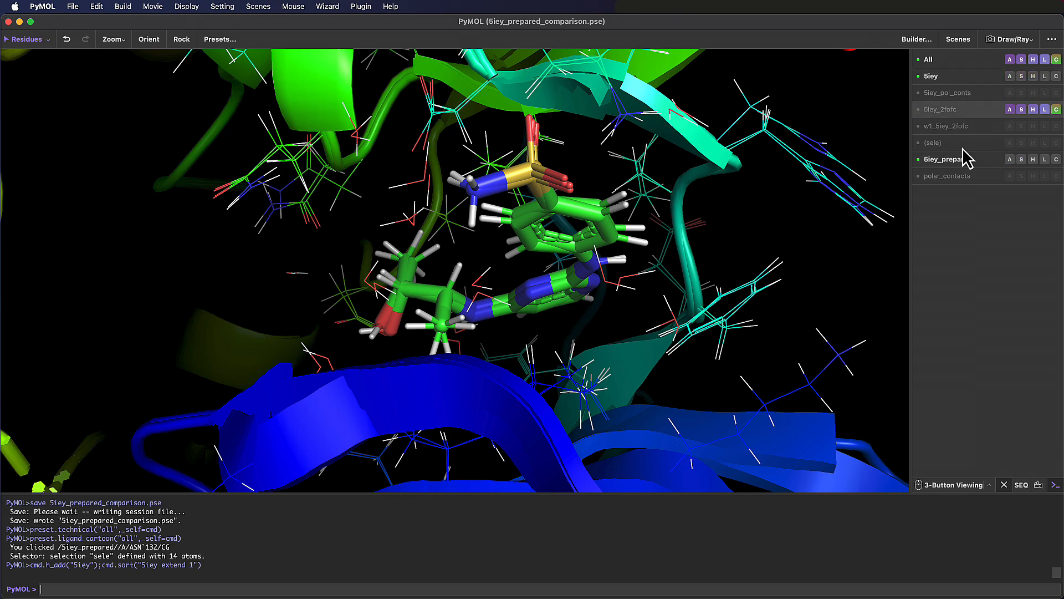
pyautogui.click(963, 158)
pyautogui.click(963, 94)
pyautogui.moveTo(461, 294); pyautogui.dragTo(488, 296)
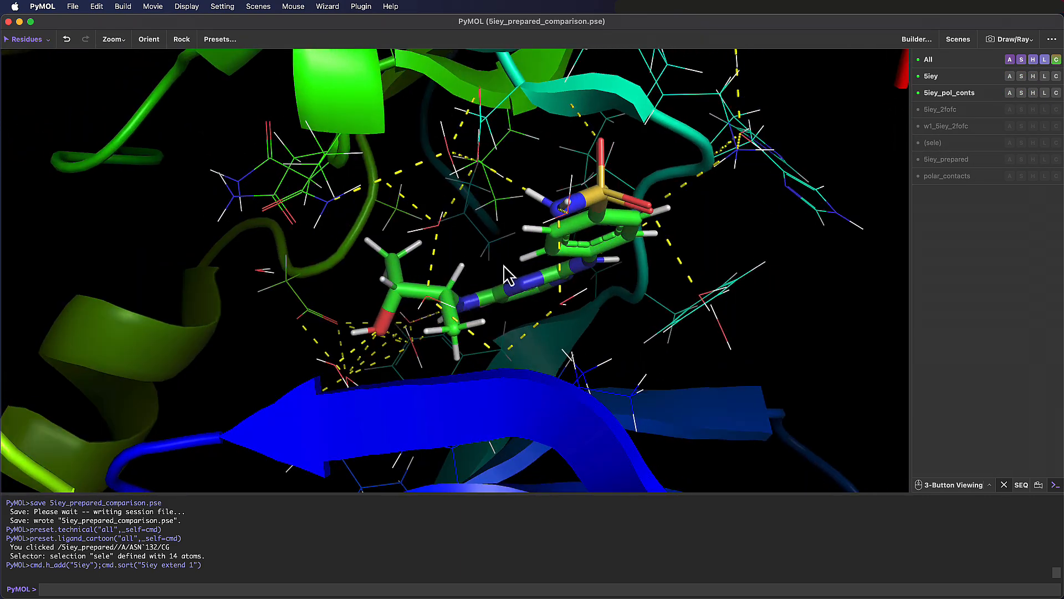
pyautogui.click(950, 93)
# - Display 5iey_prepared and apply the ligand sites cartoon preset to that object
pyautogui.click(974, 161)
pyautogui.click(1010, 160)
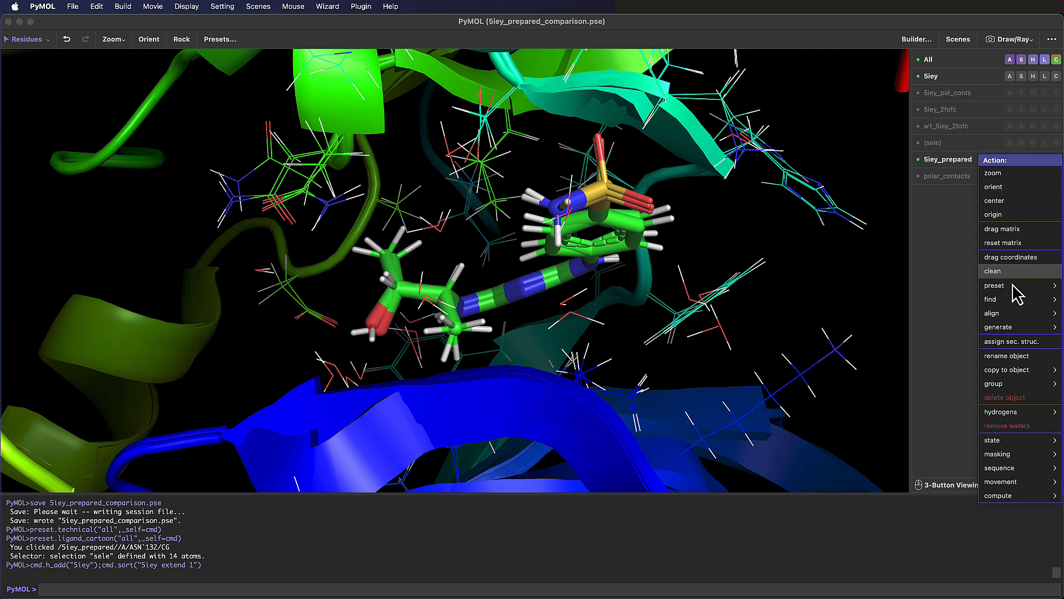
pyautogui.moveTo(1014, 286)
pyautogui.moveTo(909, 395)
pyautogui.click(857, 409)
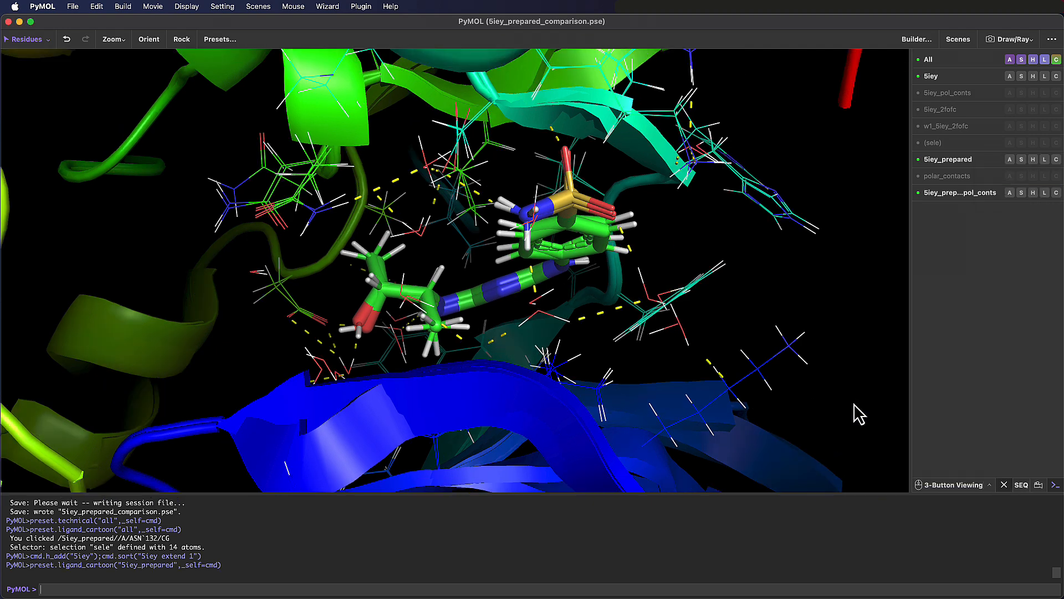
# - Hide 5iey, compare the prepared structure's new polar contacts with the polar_contacts object by toggling both, and bring 5iey back into view
pyautogui.click(968, 78)
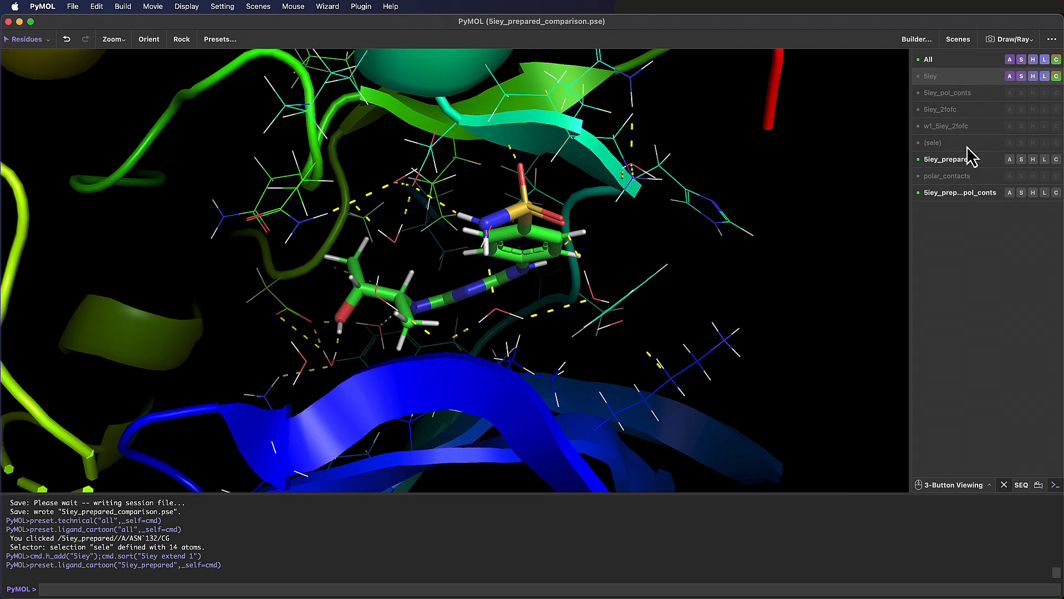
pyautogui.click(978, 197)
pyautogui.click(978, 196)
pyautogui.click(978, 175)
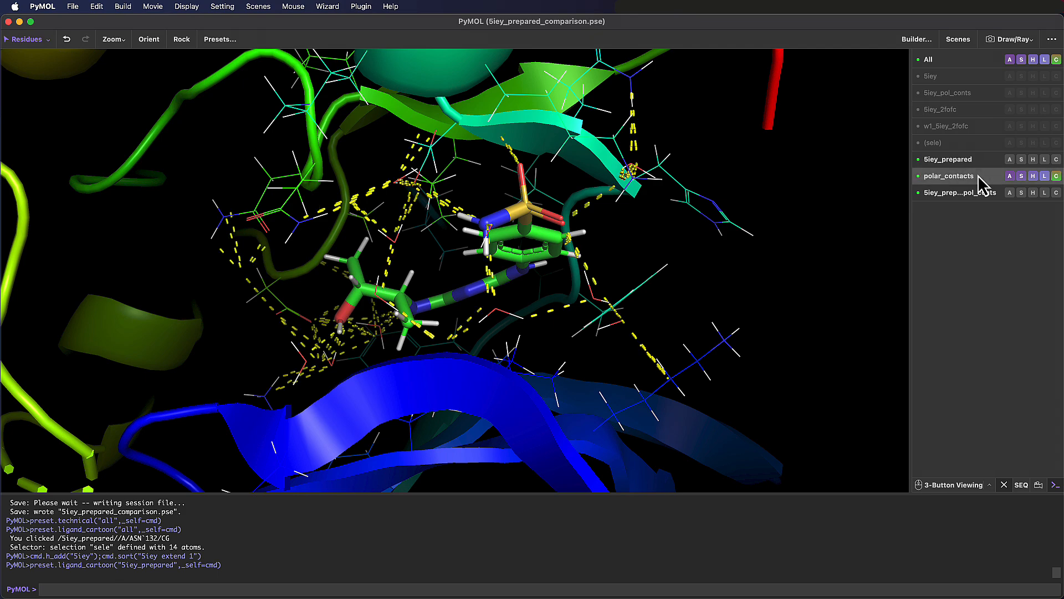
pyautogui.click(978, 176)
pyautogui.click(978, 193)
pyautogui.click(978, 193)
pyautogui.moveTo(759, 253); pyautogui.dragTo(661, 269)
pyautogui.click(970, 79)
pyautogui.moveTo(516, 327)
pyautogui.mouseDown()
pyautogui.moveTo(466, 373)
pyautogui.moveTo(499, 337)
pyautogui.mouseUp()
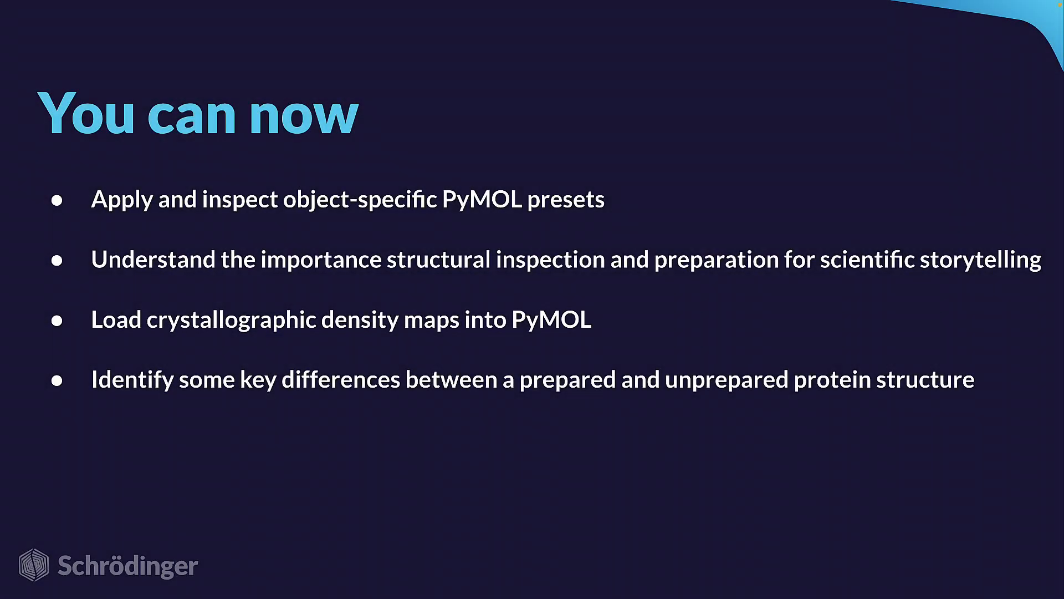